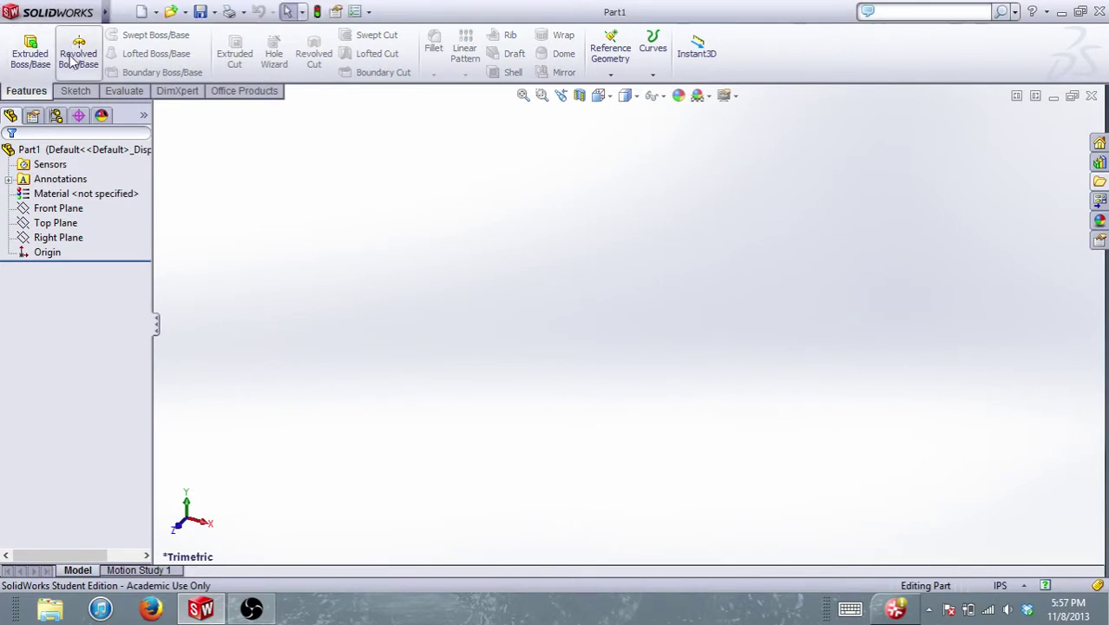
{"action": "left_click", "coordinate": [38, 61]}
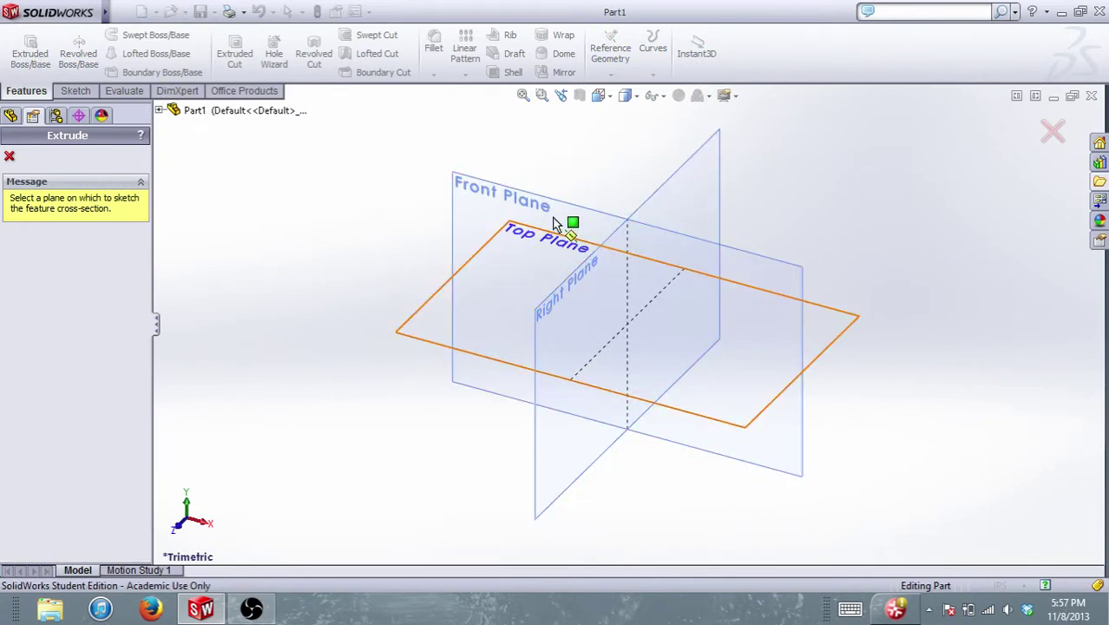
{"action": "left_click", "coordinate": [580, 213]}
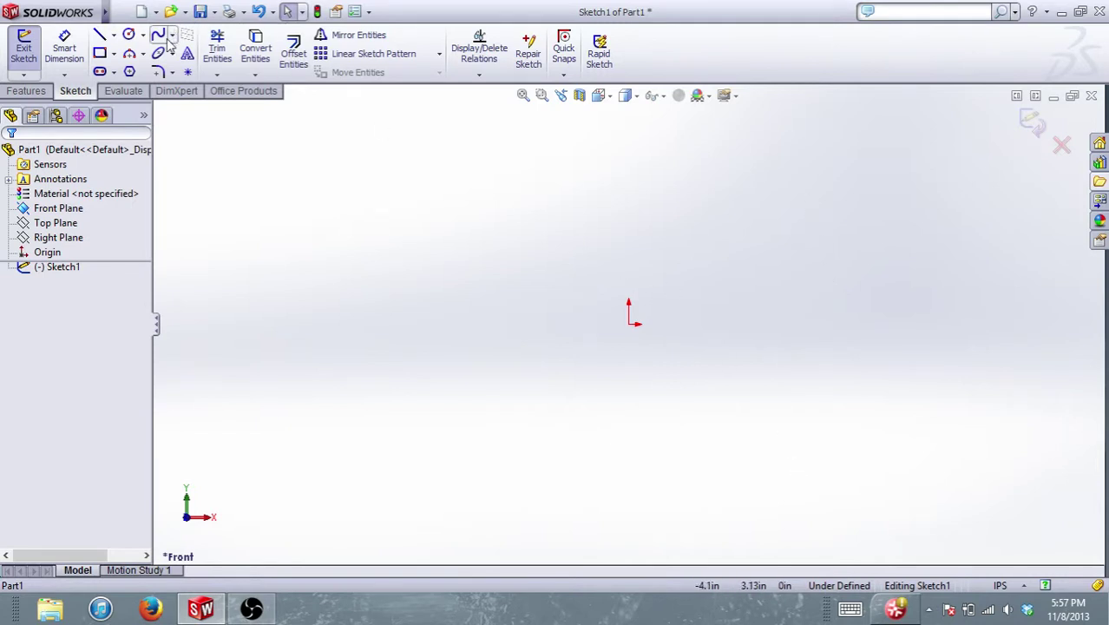
{"action": "left_click", "coordinate": [129, 33]}
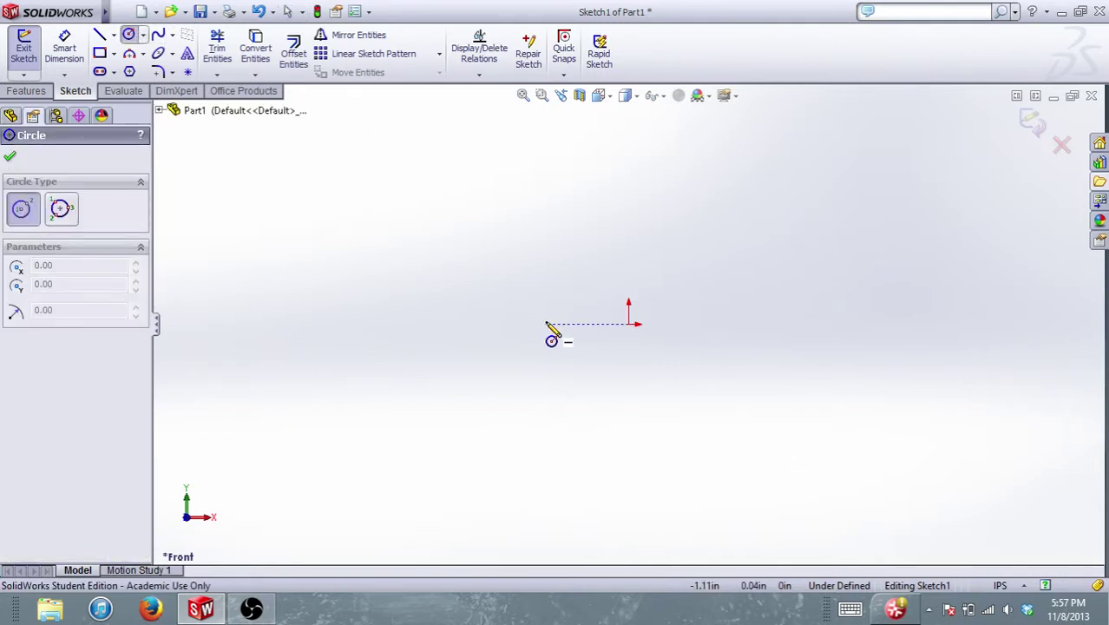
{"action": "left_click", "coordinate": [629, 324]}
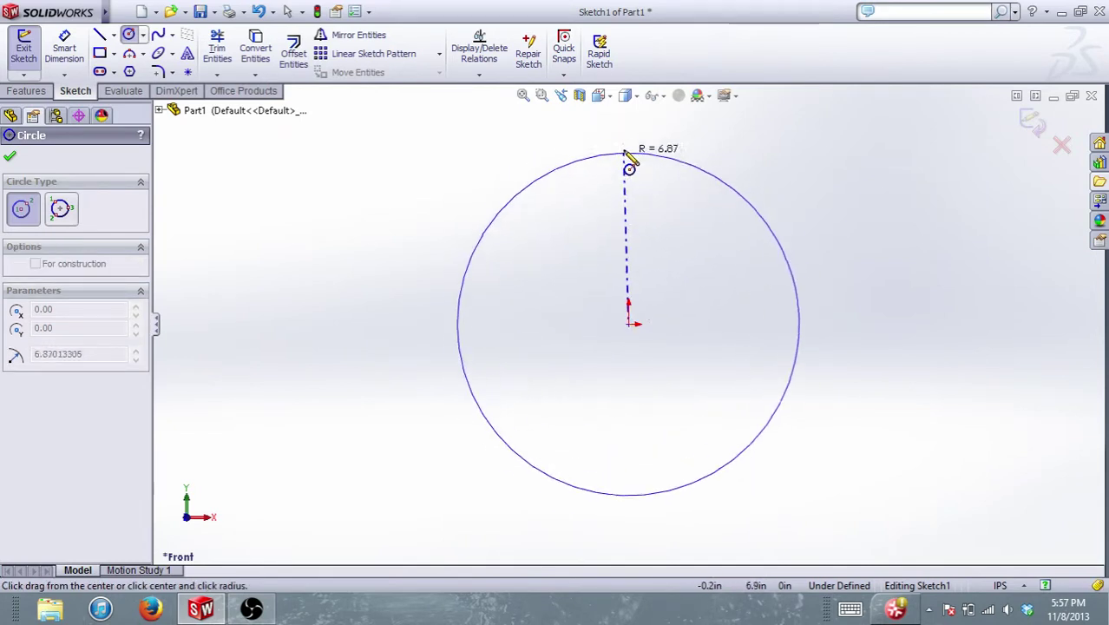
{"action": "left_click", "coordinate": [629, 116]}
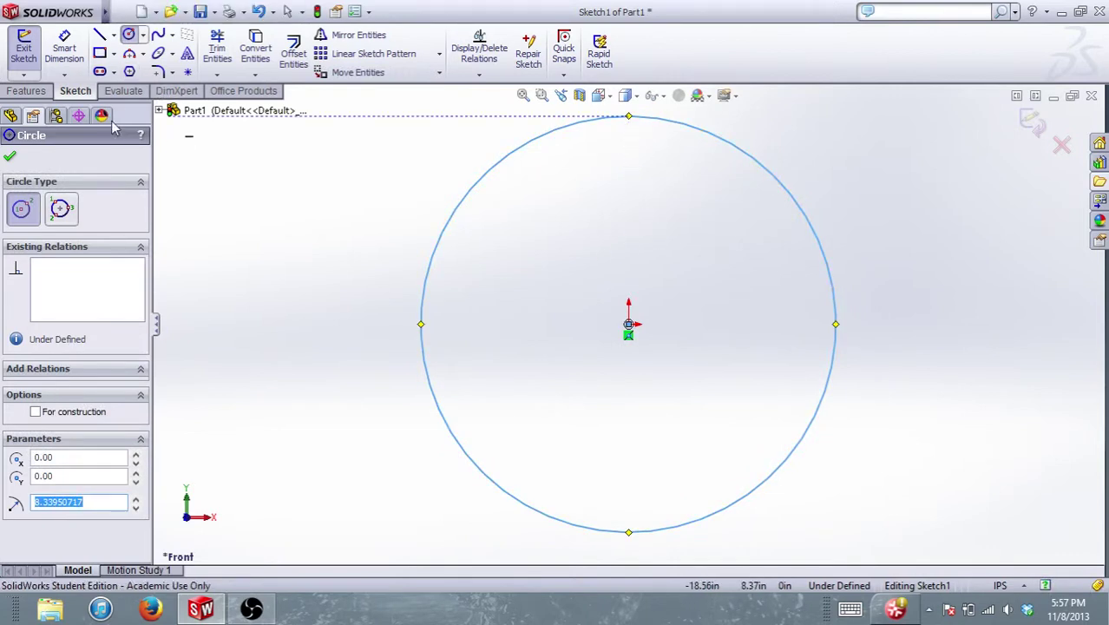
{"action": "left_click", "coordinate": [9, 154]}
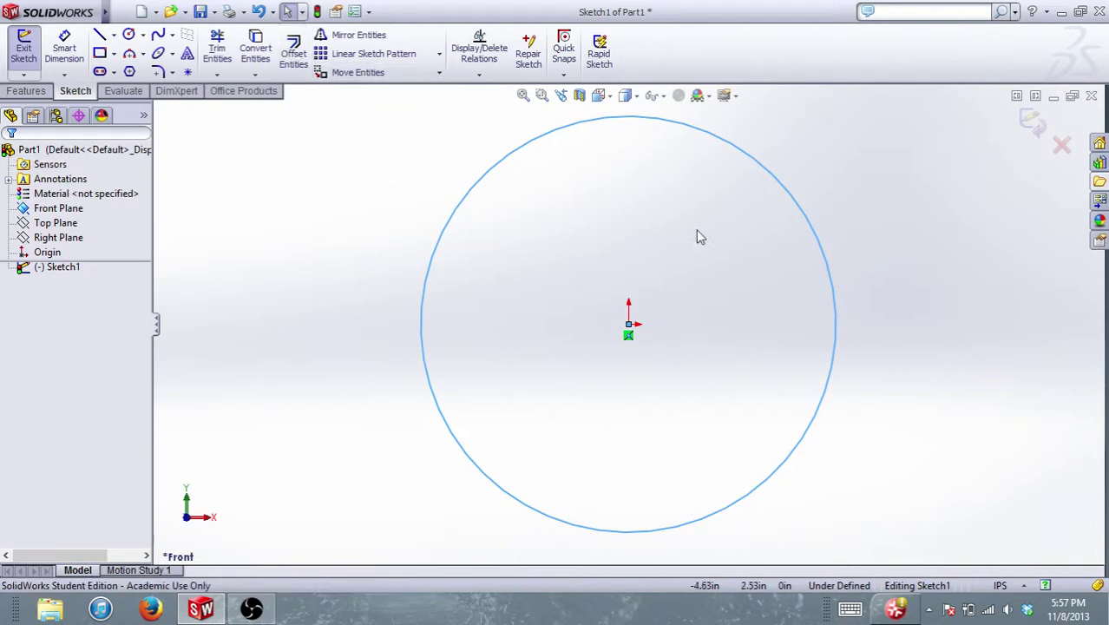
{"action": "left_click", "coordinate": [1062, 145]}
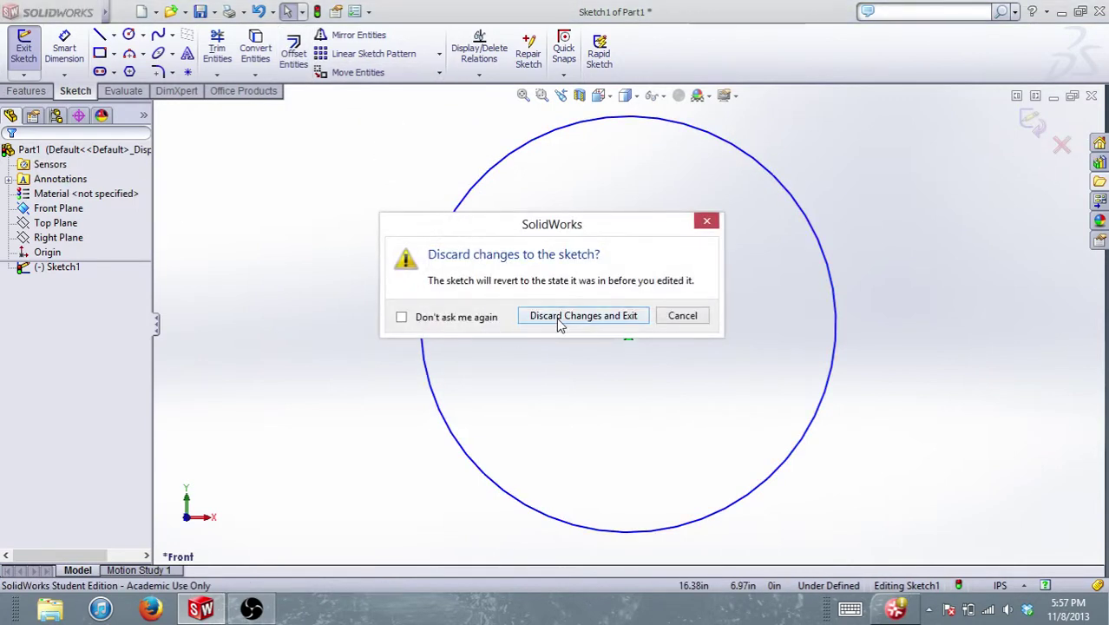
{"action": "left_click", "coordinate": [560, 318]}
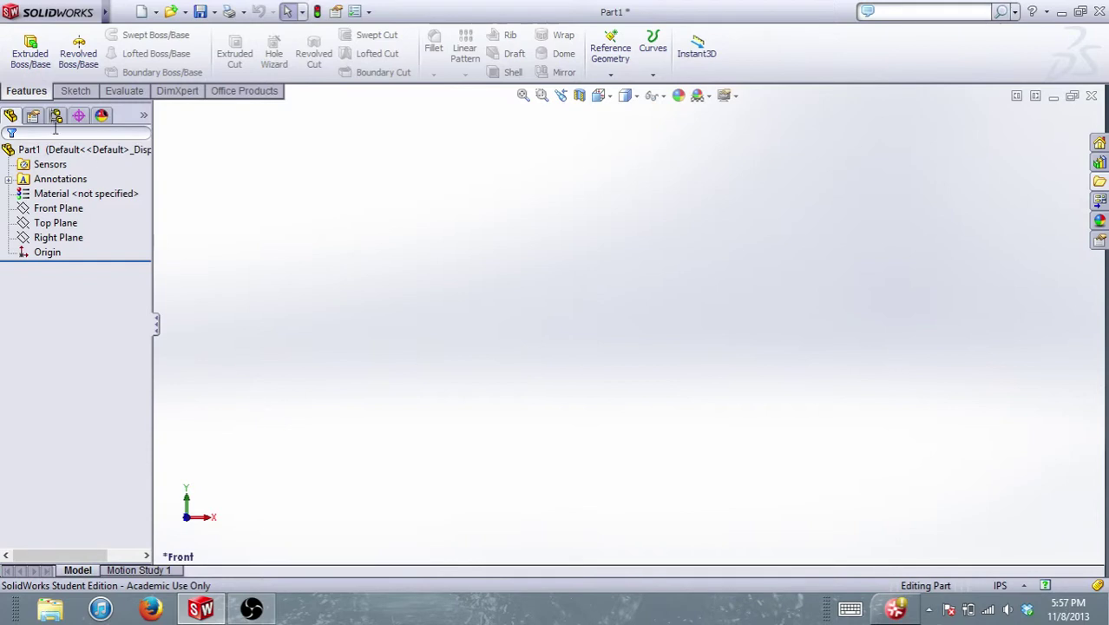
- Start a new sketch on the Right Plane
{"action": "left_click", "coordinate": [54, 208]}
{"action": "left_click", "coordinate": [54, 223]}
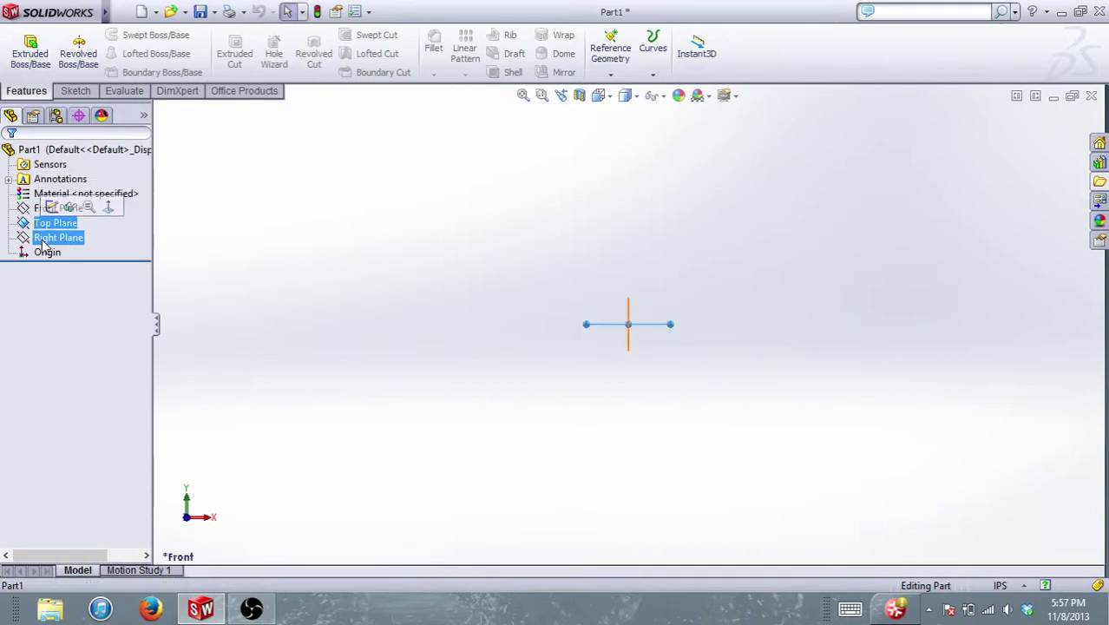
{"action": "left_click", "coordinate": [54, 237]}
{"action": "key", "text": "ctrl+8"}
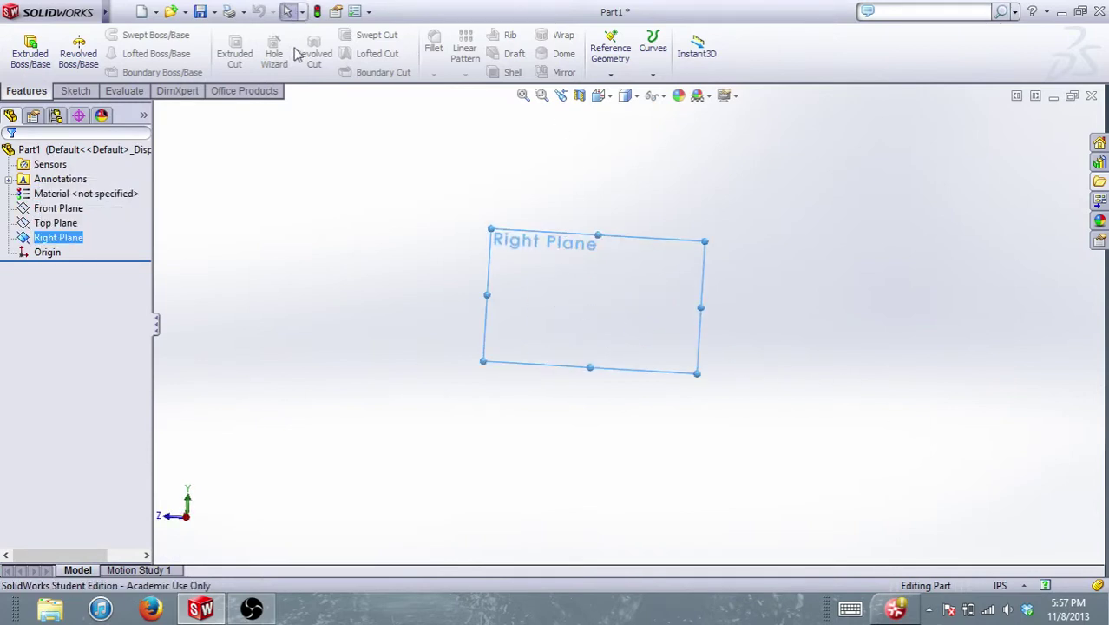
{"action": "left_click", "coordinate": [74, 90]}
{"action": "left_click", "coordinate": [24, 46]}
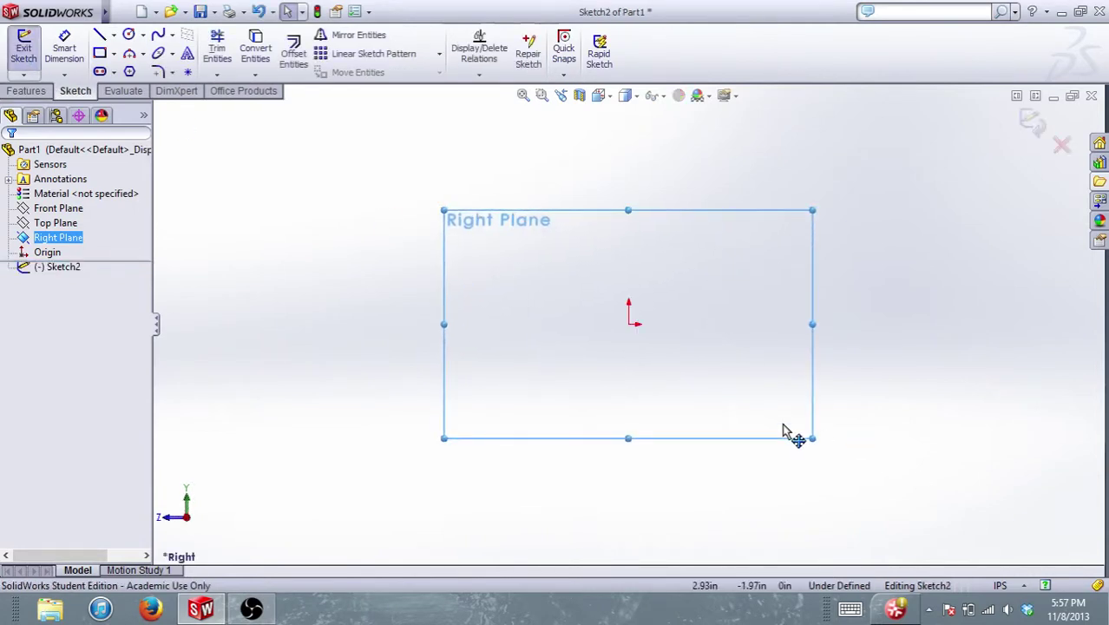
- Sketch a nearly horizontal centerline about 6.48 in long, passing close to the origin
{"action": "left_click", "coordinate": [128, 35]}
{"action": "left_click", "coordinate": [114, 34]}
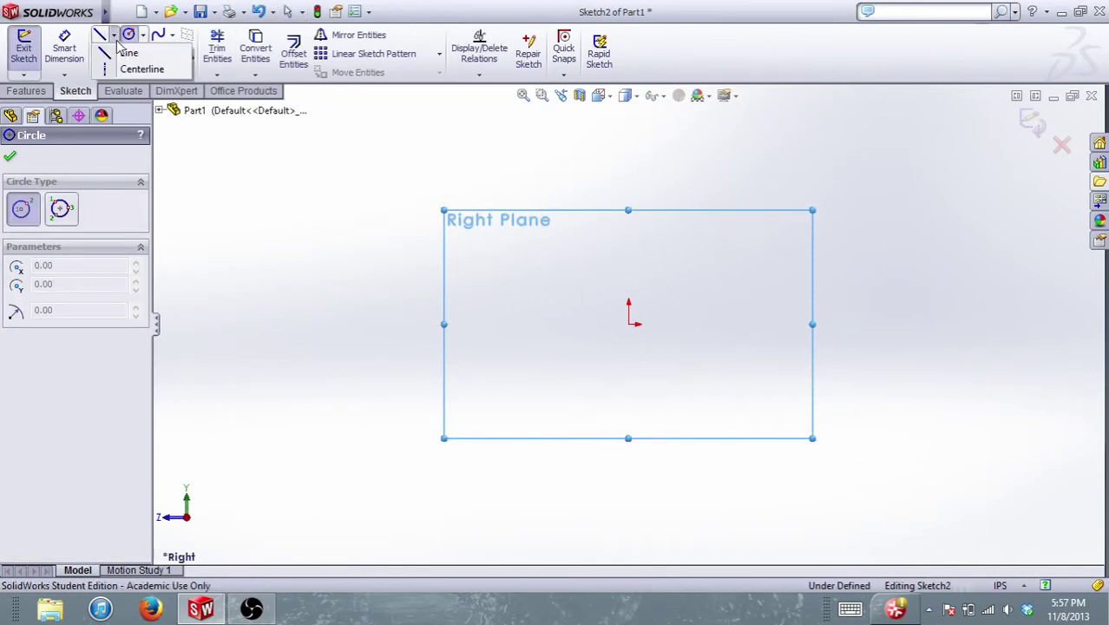
{"action": "left_click", "coordinate": [129, 68]}
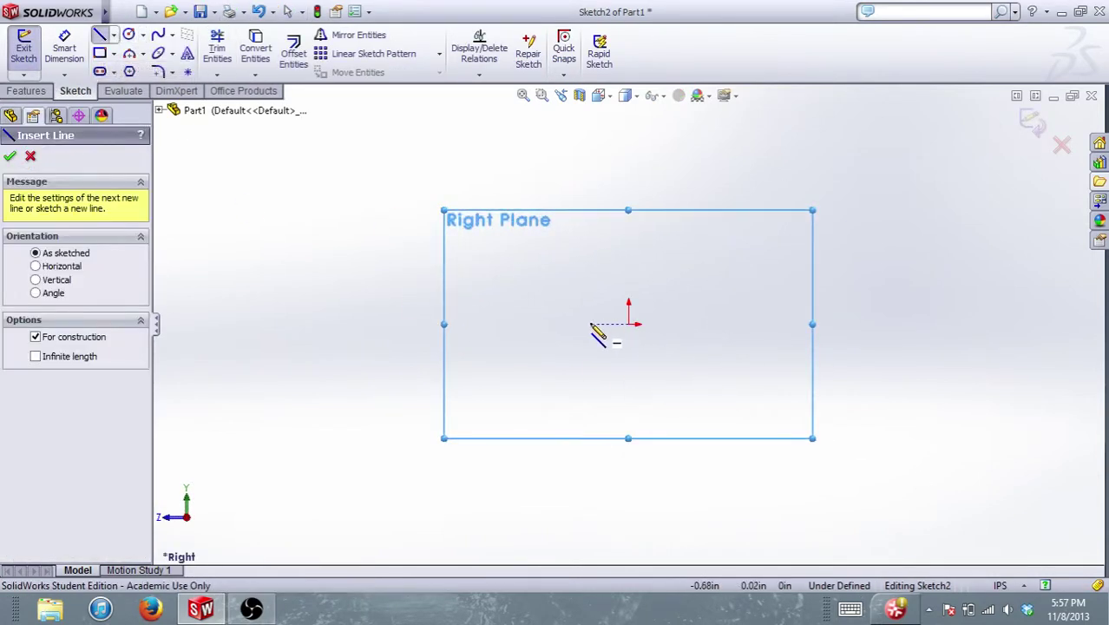
{"action": "left_click", "coordinate": [476, 324]}
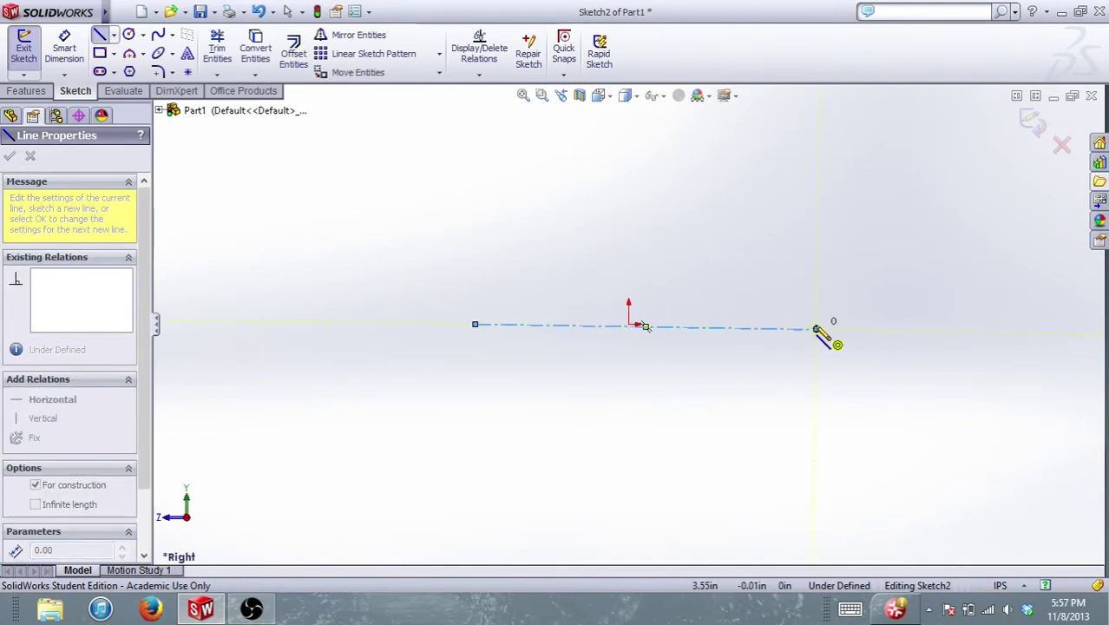
{"action": "left_click", "coordinate": [817, 328]}
{"action": "key", "text": "Escape"}
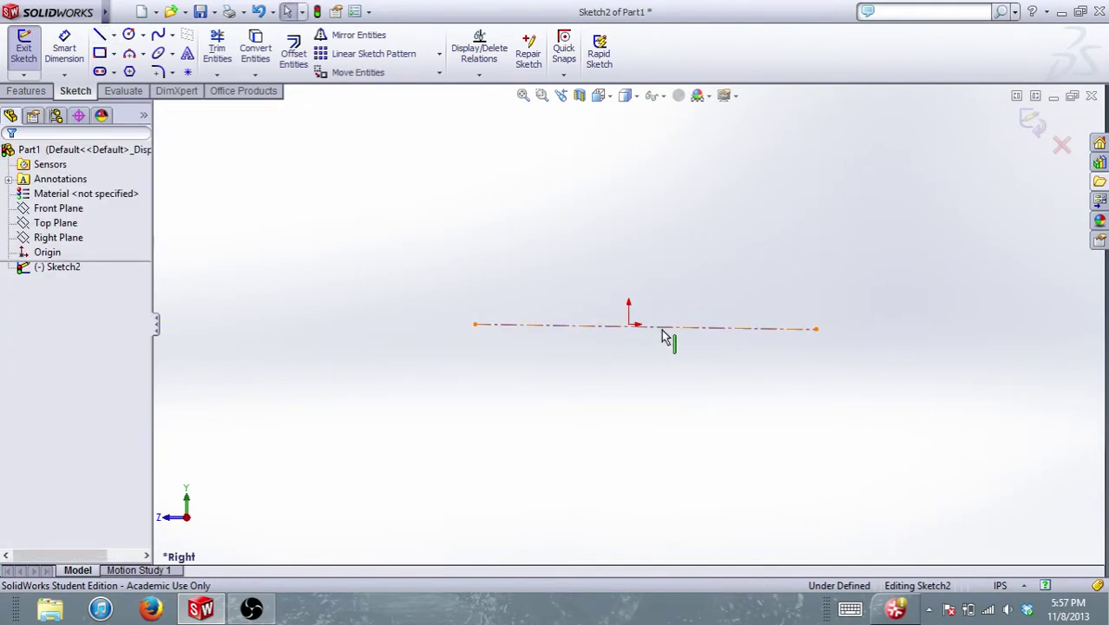
- Add a Midpoint relation between the centerline and the origin
{"action": "left_click", "coordinate": [598, 329]}
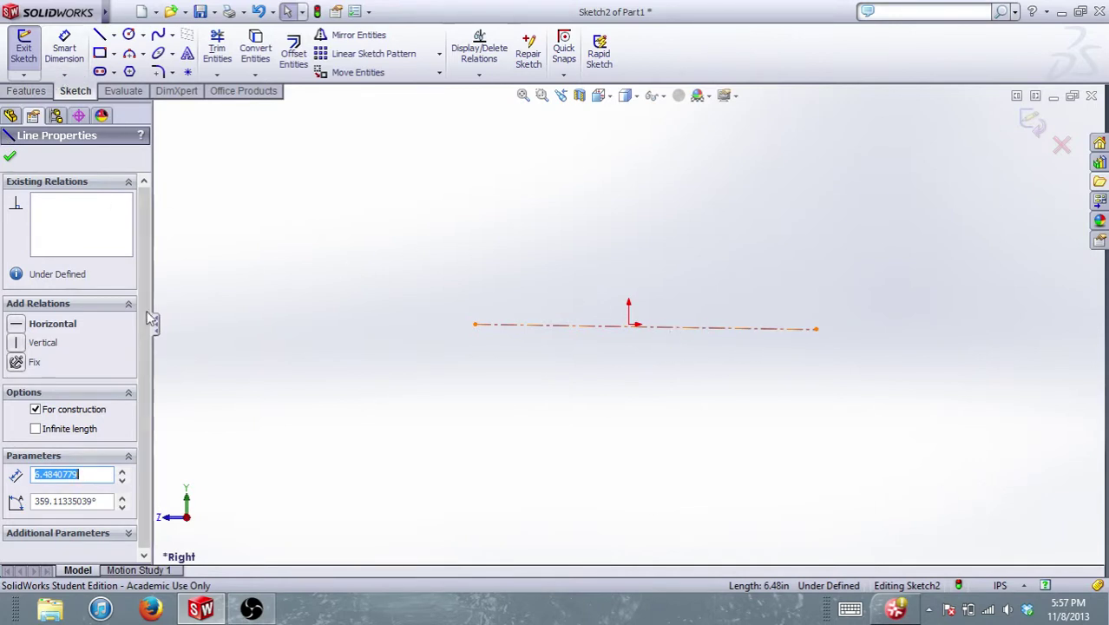
{"action": "left_click", "coordinate": [729, 440]}
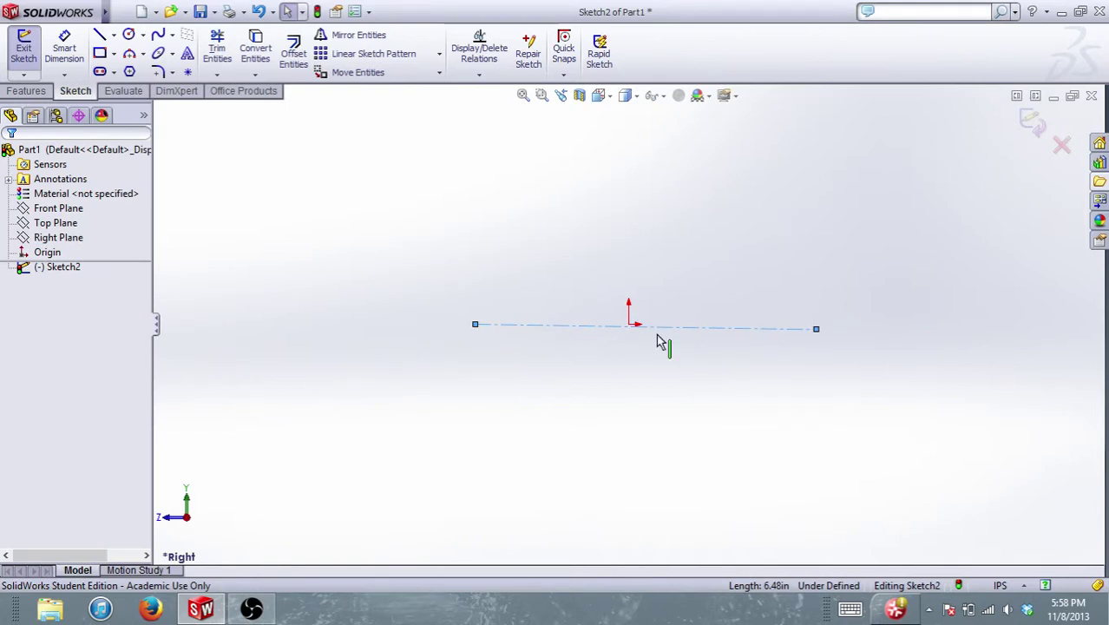
{"action": "left_click", "coordinate": [629, 325]}
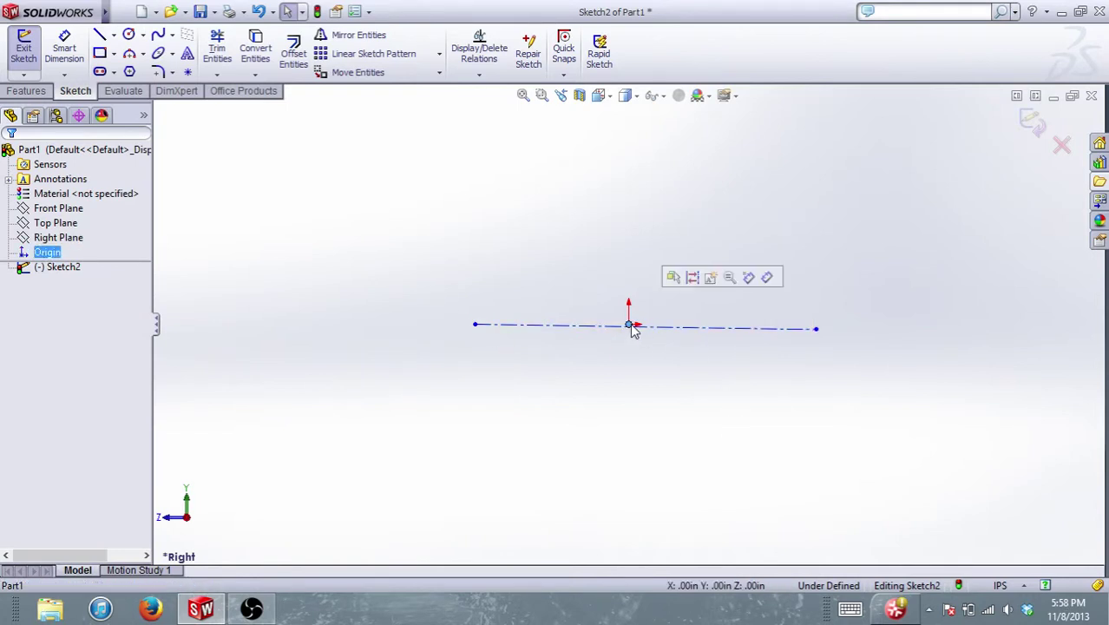
{"action": "left_click", "coordinate": [688, 329], "text": "ctrl"}
{"action": "left_click", "coordinate": [16, 418]}
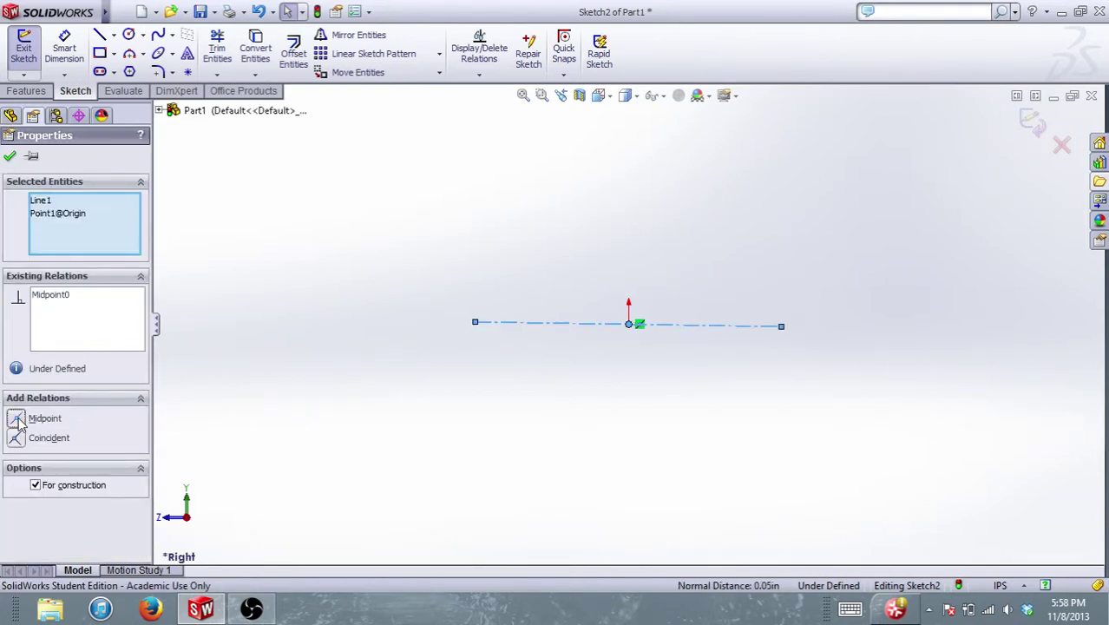
{"action": "left_click", "coordinate": [10, 156]}
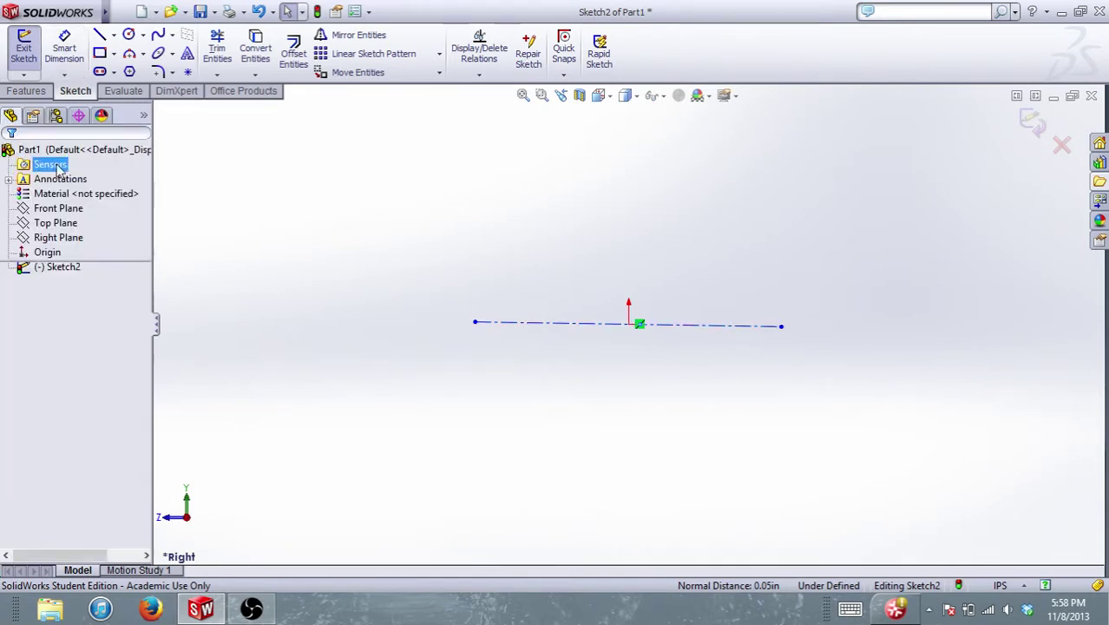
- Make the centerline horizontal and lengthen it by pulling one endpoint outward
{"action": "left_click", "coordinate": [701, 327]}
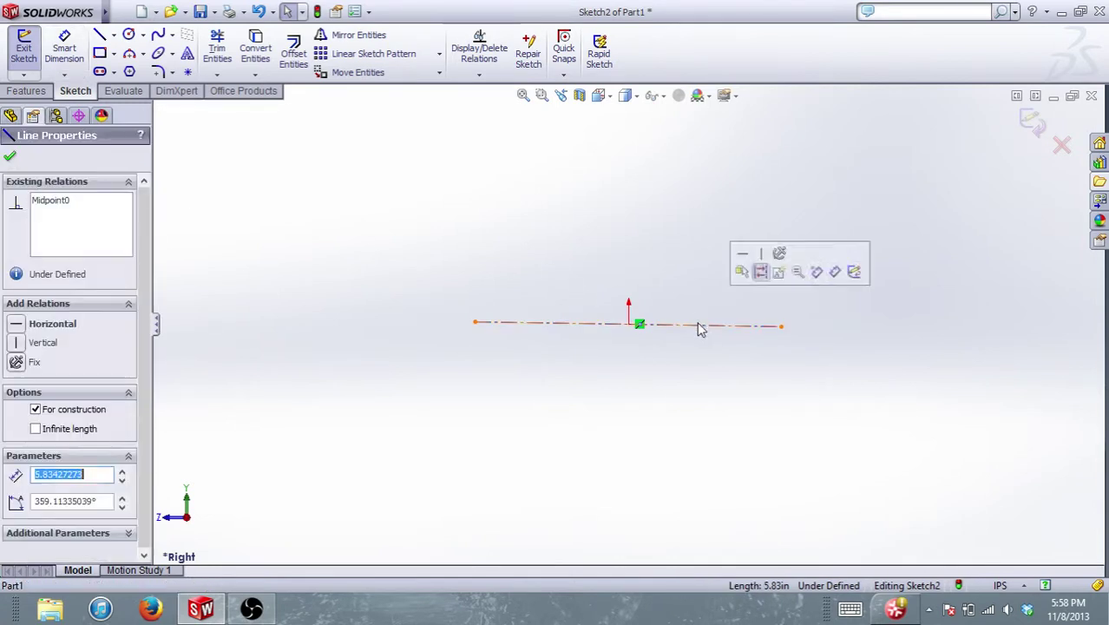
{"action": "left_click", "coordinate": [17, 325]}
{"action": "left_click", "coordinate": [11, 157]}
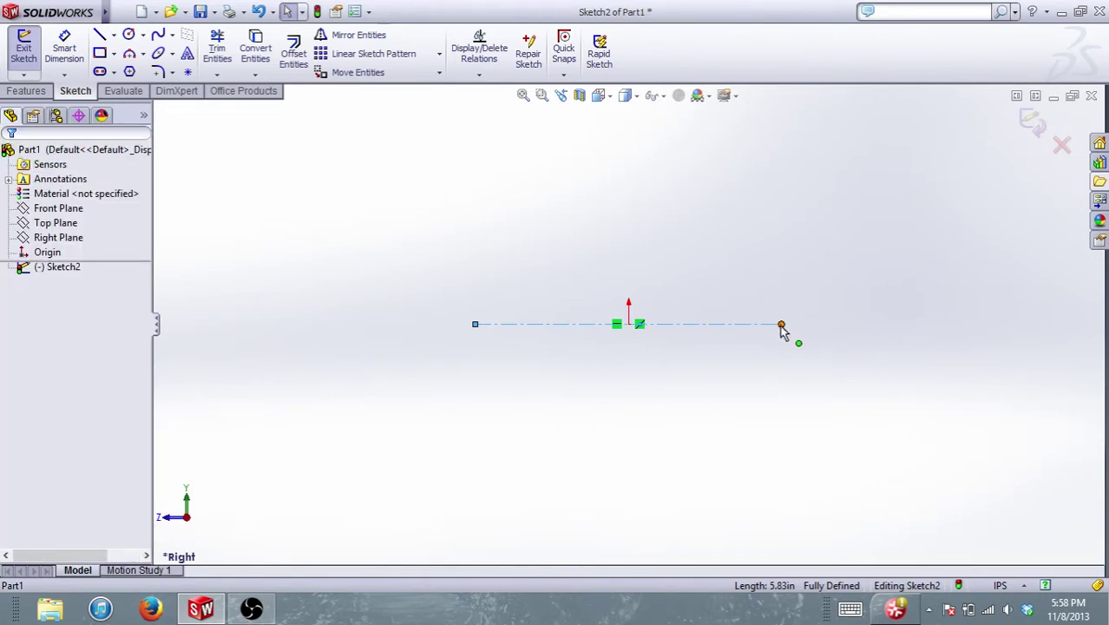
{"action": "left_click_drag", "start_coordinate": [781, 325], "coordinate": [1018, 324]}
{"action": "left_click", "coordinate": [465, 470]}
- Sketch a vertical centerline upward from the origin, longer than the horizontal centerline
{"action": "scroll", "coordinate": [478, 434], "scroll_direction": "up", "scroll_amount": 5}
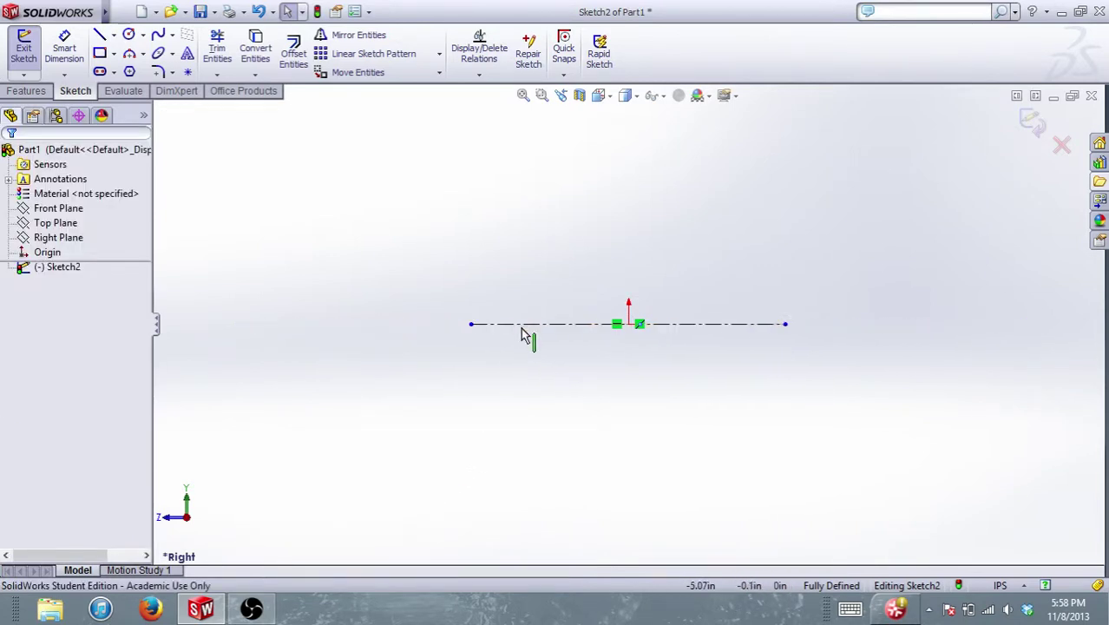
{"action": "scroll", "coordinate": [605, 237], "scroll_direction": "up", "scroll_amount": 5}
{"action": "scroll", "coordinate": [605, 236], "scroll_direction": "down", "scroll_amount": 3}
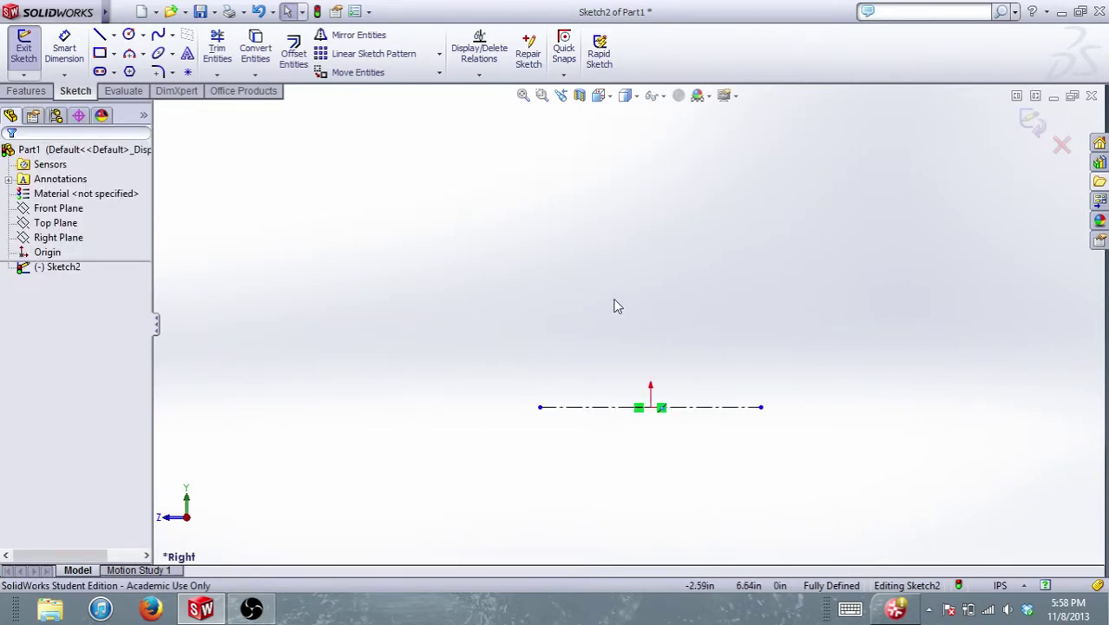
{"action": "left_click", "coordinate": [114, 36]}
{"action": "left_click", "coordinate": [145, 67]}
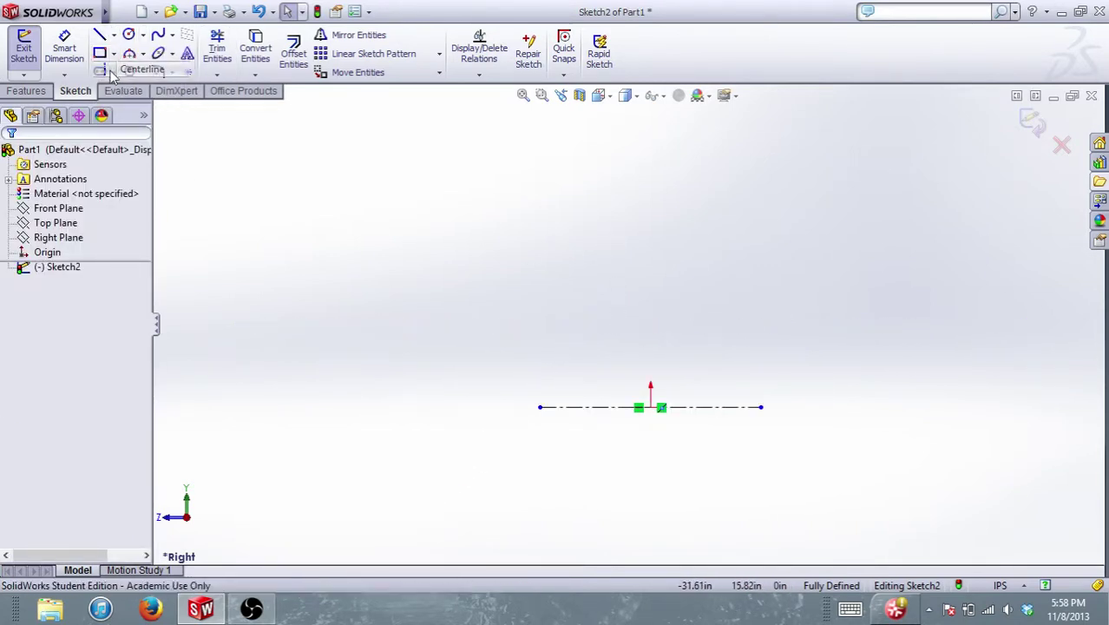
{"action": "left_click", "coordinate": [651, 406]}
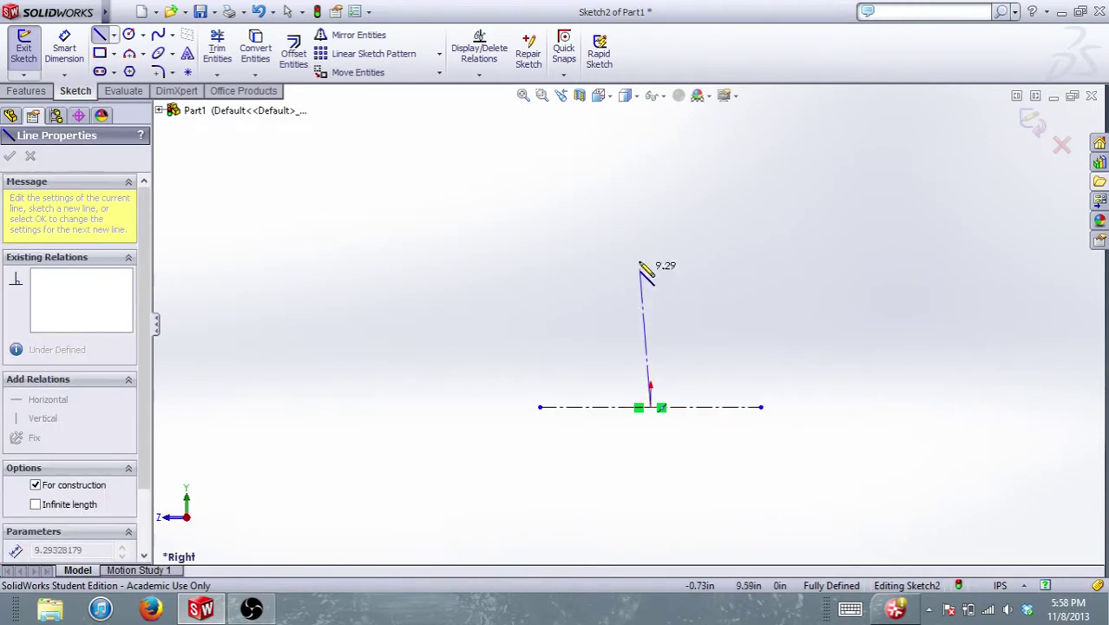
{"action": "left_click", "coordinate": [652, 161]}
{"action": "key", "text": "Escape"}
- Sketch a horizontal line about 3.81 in long, from the vertical centerline slightly above the origin toward the +Z side
{"action": "scroll", "coordinate": [708, 390], "scroll_direction": "up", "scroll_amount": 3}
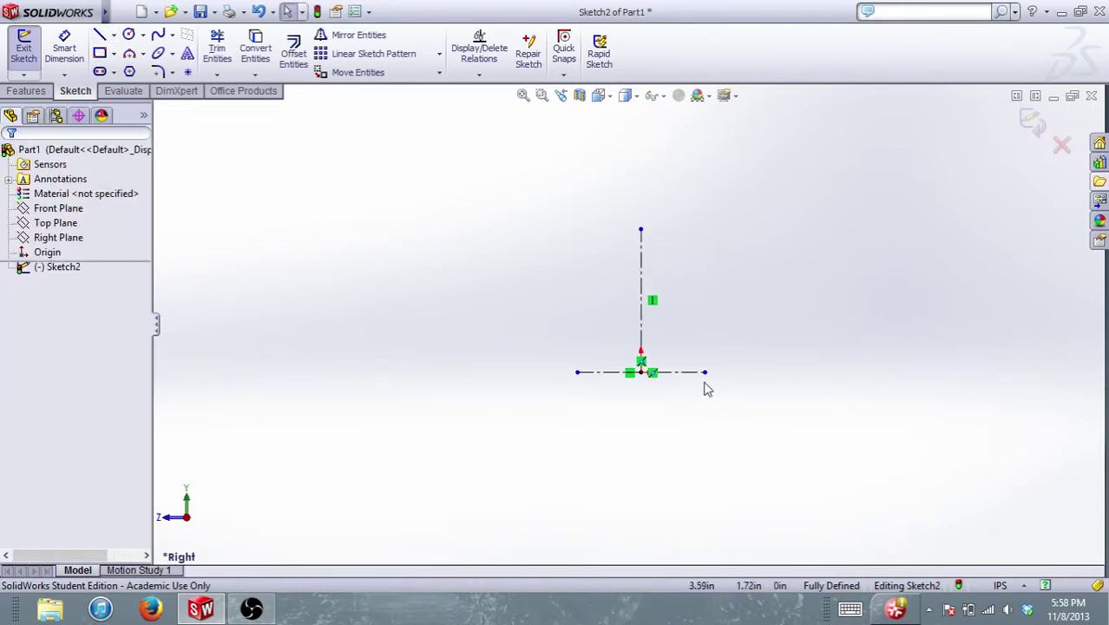
{"action": "scroll", "coordinate": [708, 390], "scroll_direction": "down", "scroll_amount": 2}
{"action": "scroll", "coordinate": [616, 304], "scroll_direction": "up", "scroll_amount": 5}
{"action": "scroll", "coordinate": [609, 365], "scroll_direction": "down", "scroll_amount": 5}
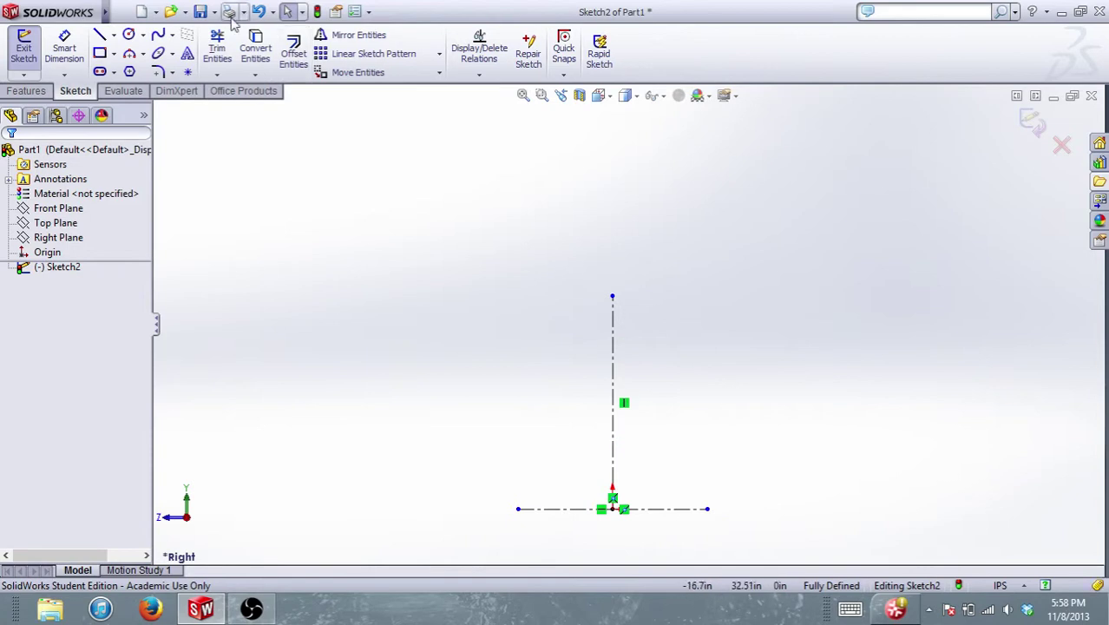
{"action": "left_click", "coordinate": [102, 35]}
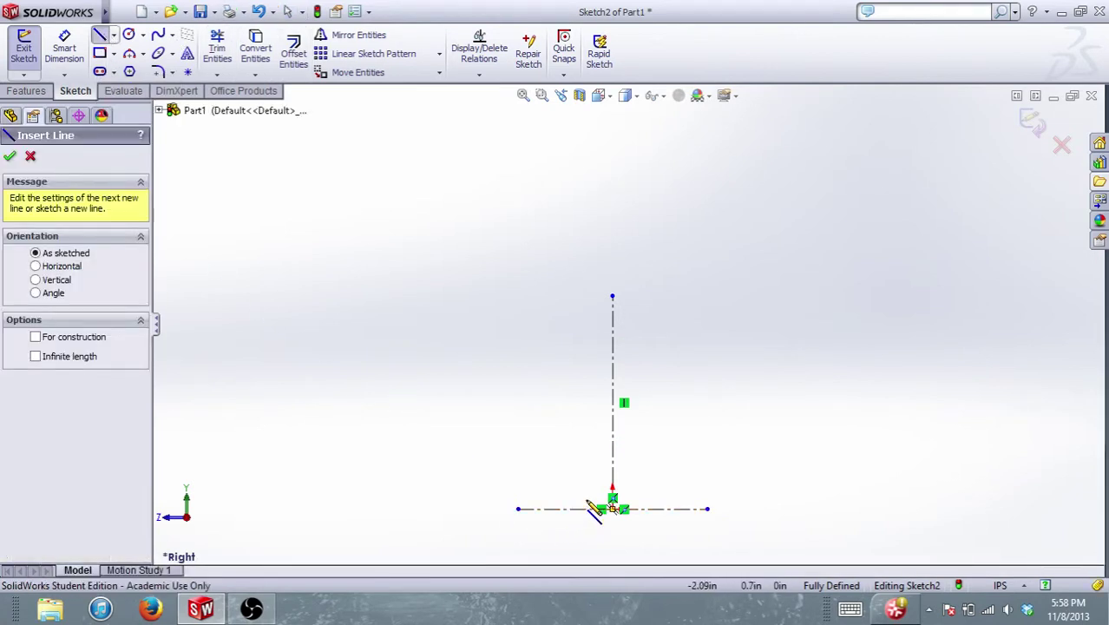
{"action": "left_click", "coordinate": [613, 475]}
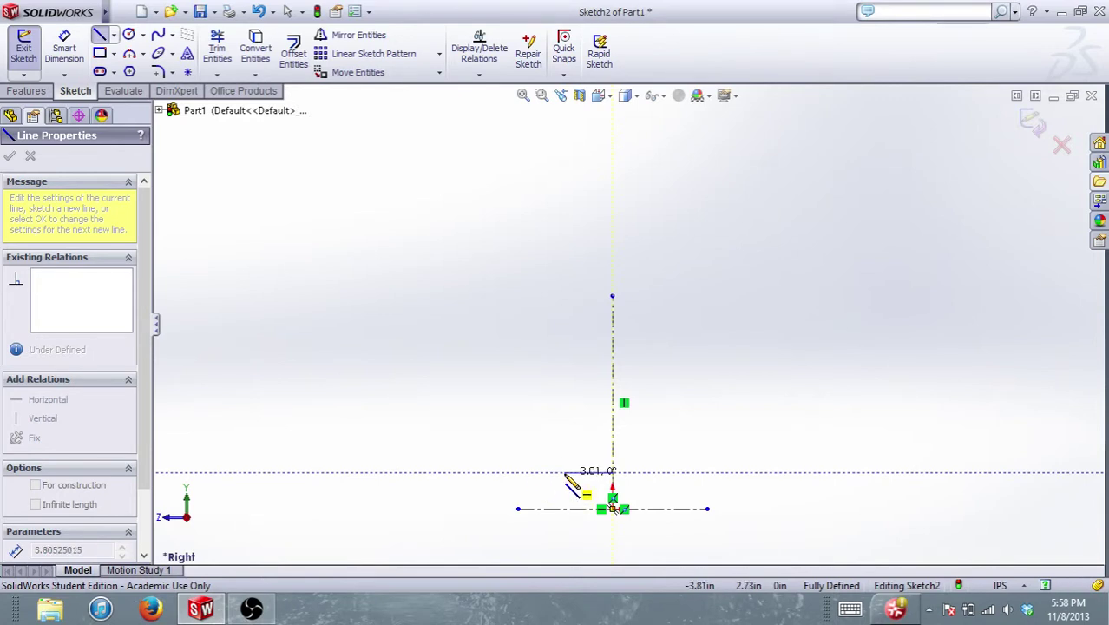
{"action": "left_click", "coordinate": [565, 473]}
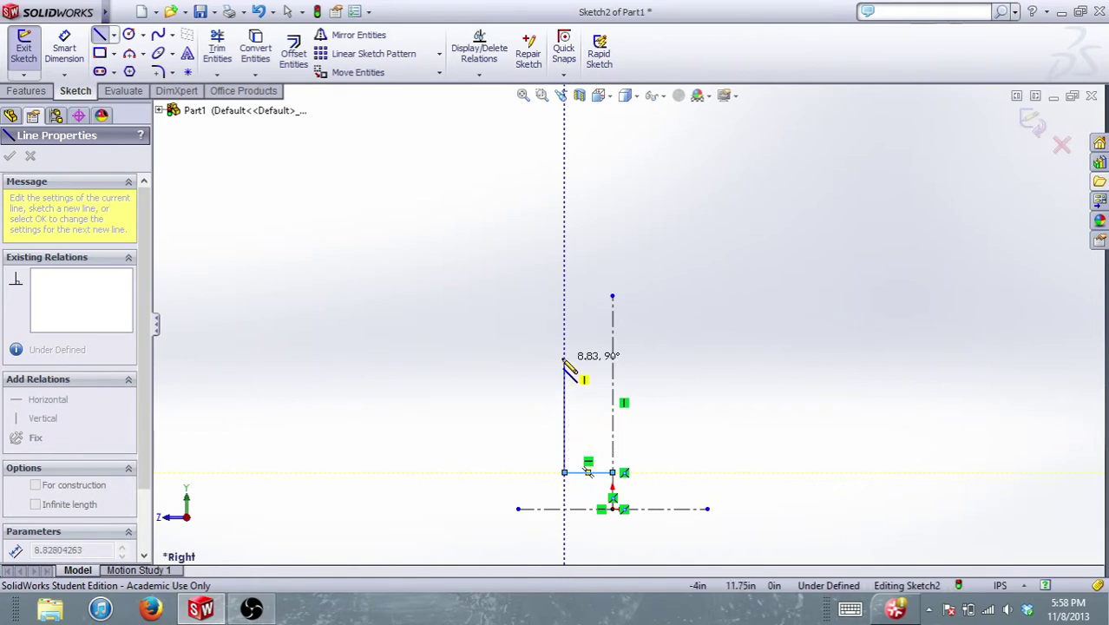
{"action": "key", "text": "Escape"}
{"action": "key", "text": "Escape"}
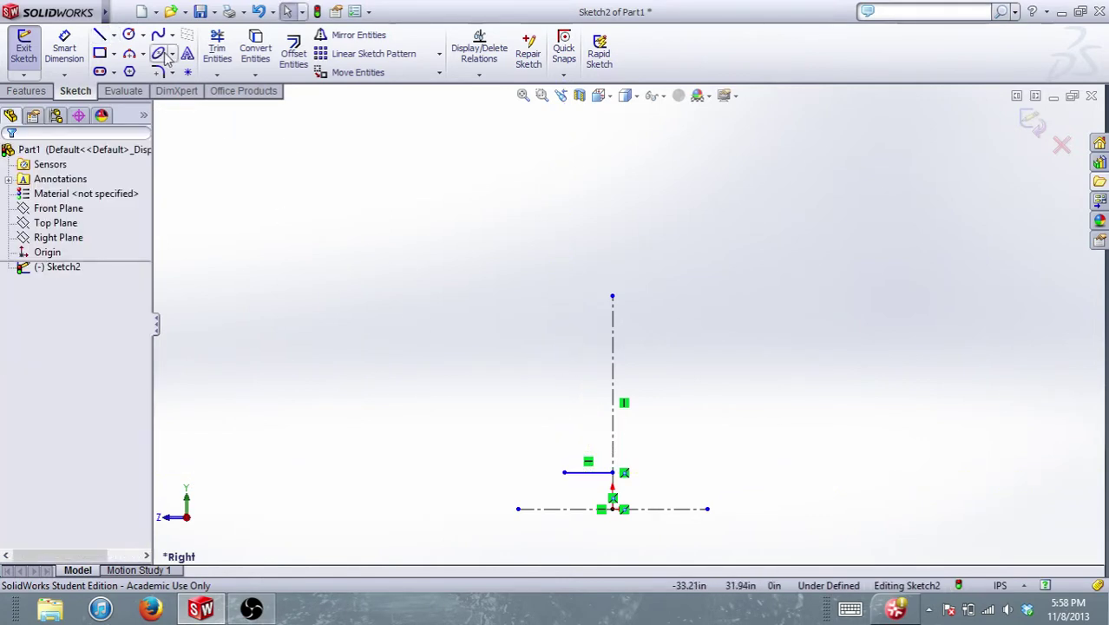
- Sketch a horizontal line from near the vertical centerline's upper end toward +Z, ending in a vertical line about 2.16 in downward
{"action": "left_click", "coordinate": [100, 37]}
{"action": "left_click", "coordinate": [612, 307]}
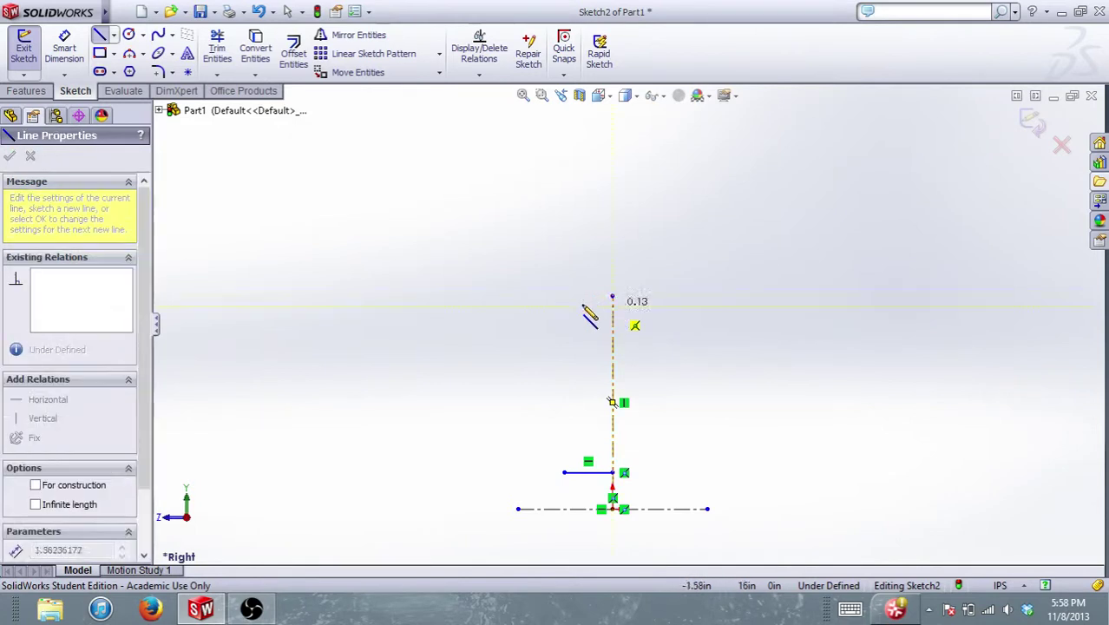
{"action": "left_click", "coordinate": [518, 307]}
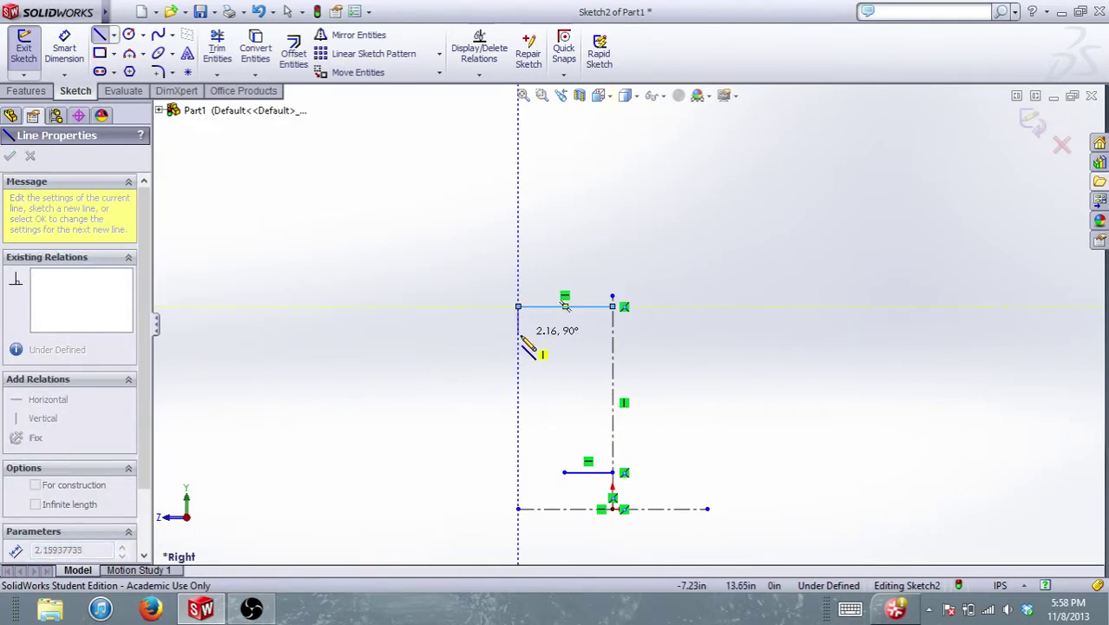
{"action": "left_click", "coordinate": [518, 332]}
{"action": "key", "text": "Escape"}
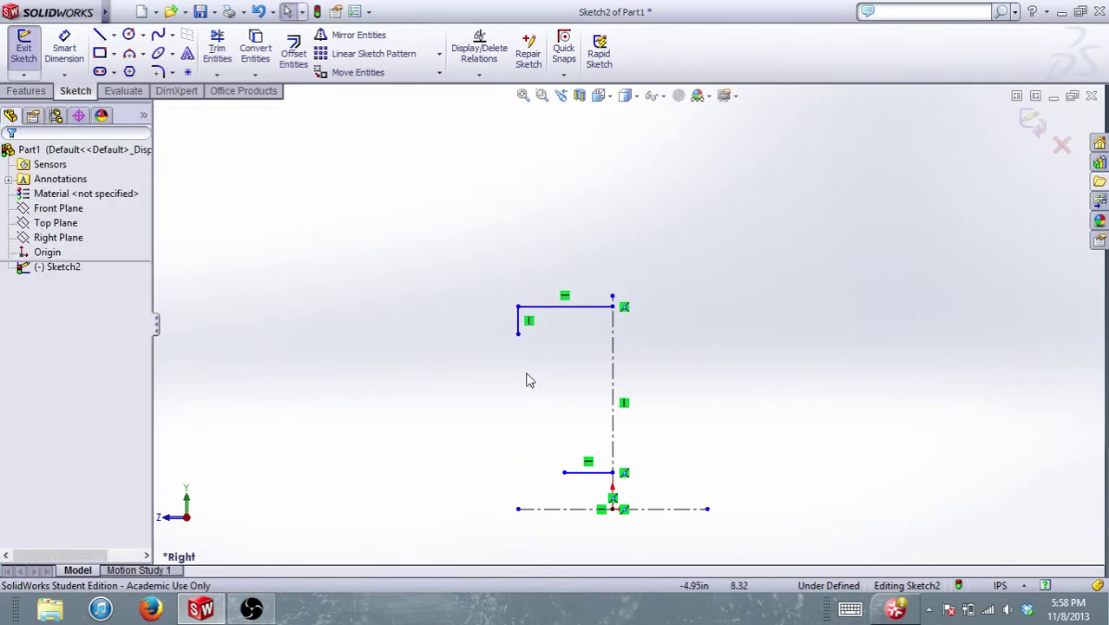
{"action": "left_click", "coordinate": [129, 53]}
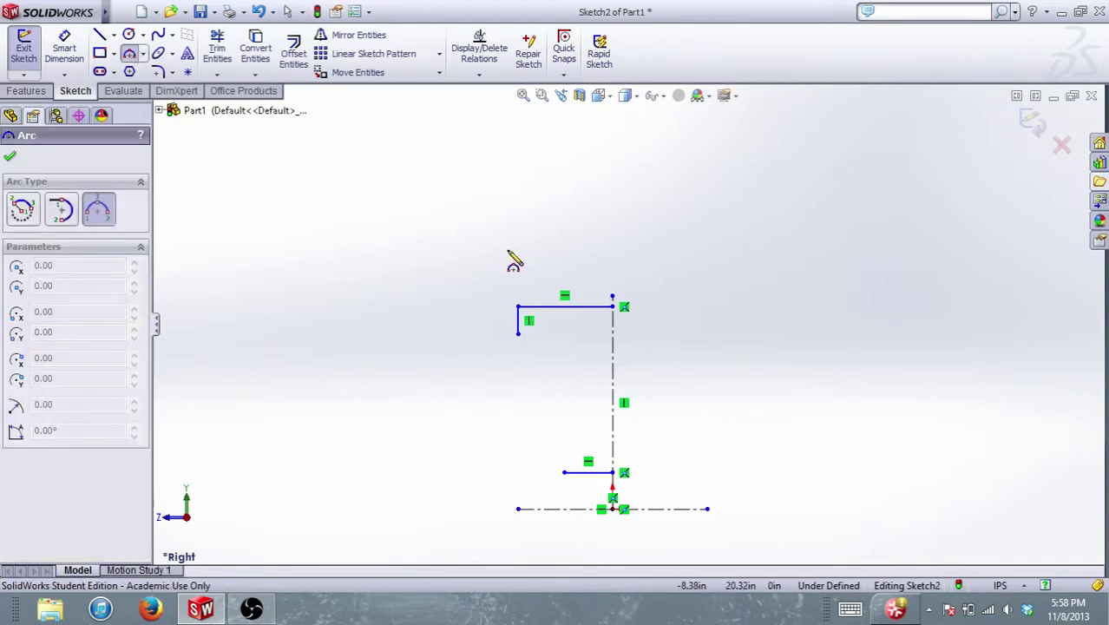
{"action": "left_click", "coordinate": [518, 333]}
{"action": "left_click", "coordinate": [565, 472]}
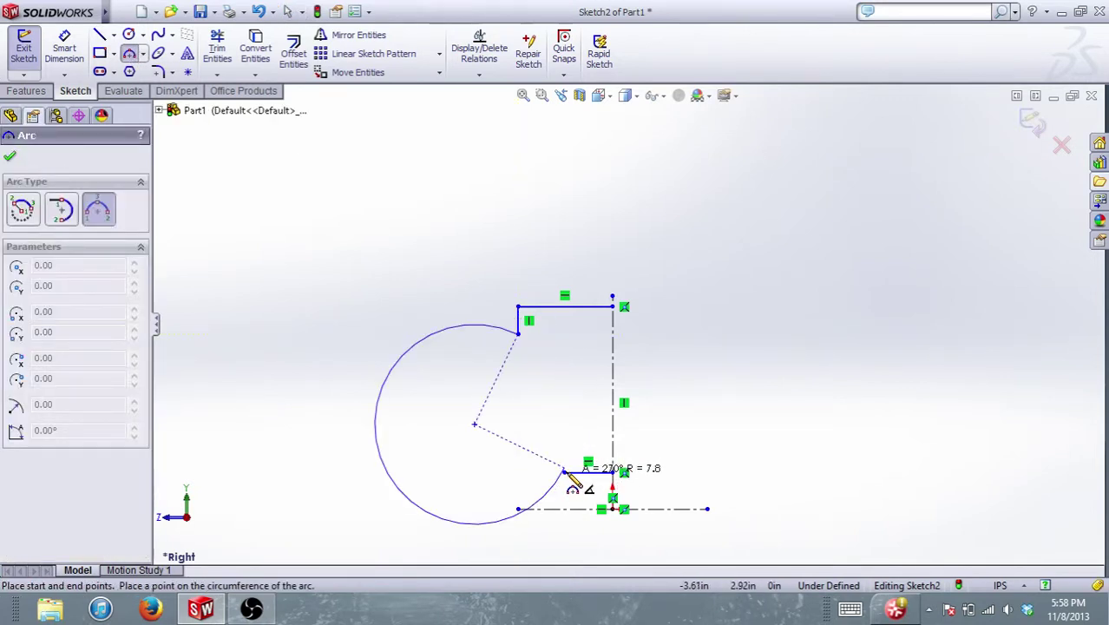
{"action": "key", "text": "Escape"}
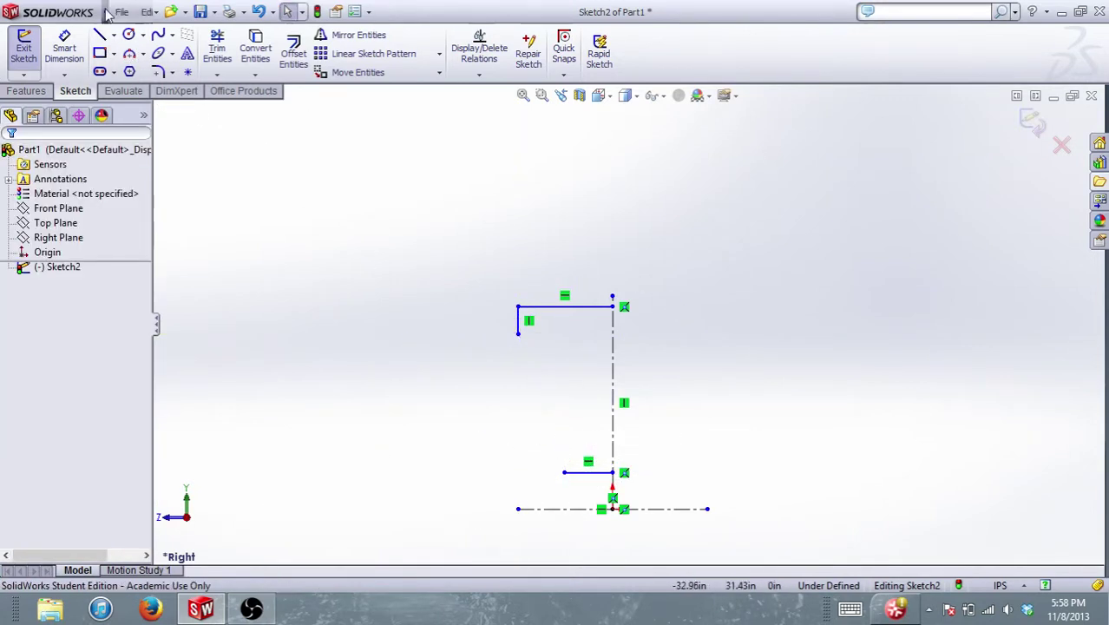
{"action": "left_click", "coordinate": [129, 13]}
{"action": "left_click", "coordinate": [309, 132]}
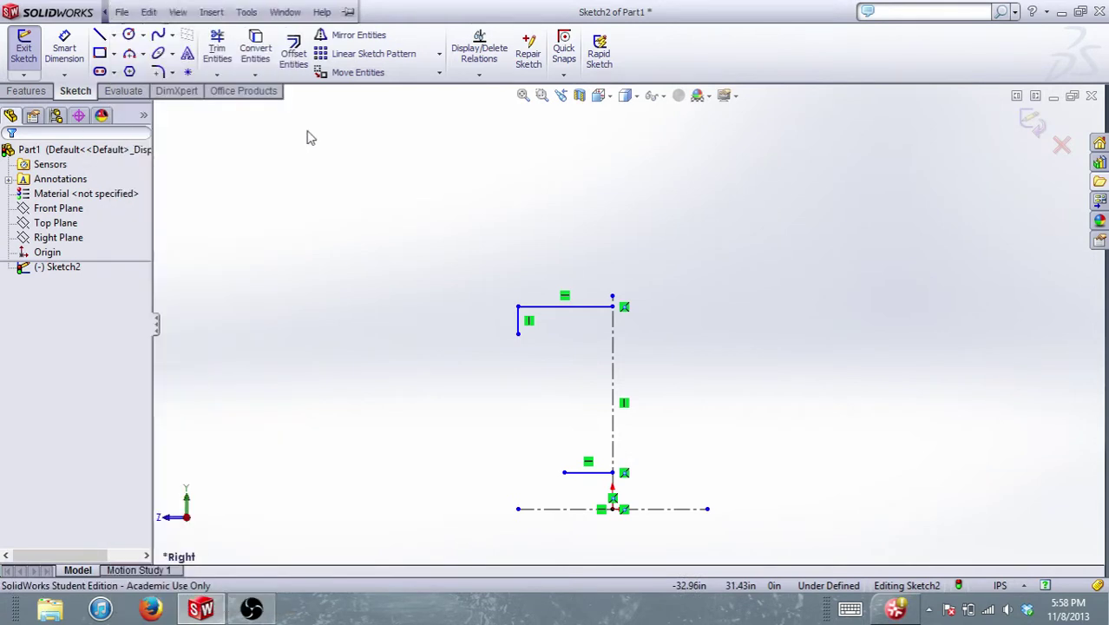
- Sketch a three-point arc from the short vertical line's lower end to the lower horizontal line's outer end, curving inward toward the vertical centerline
{"action": "left_click", "coordinate": [128, 53]}
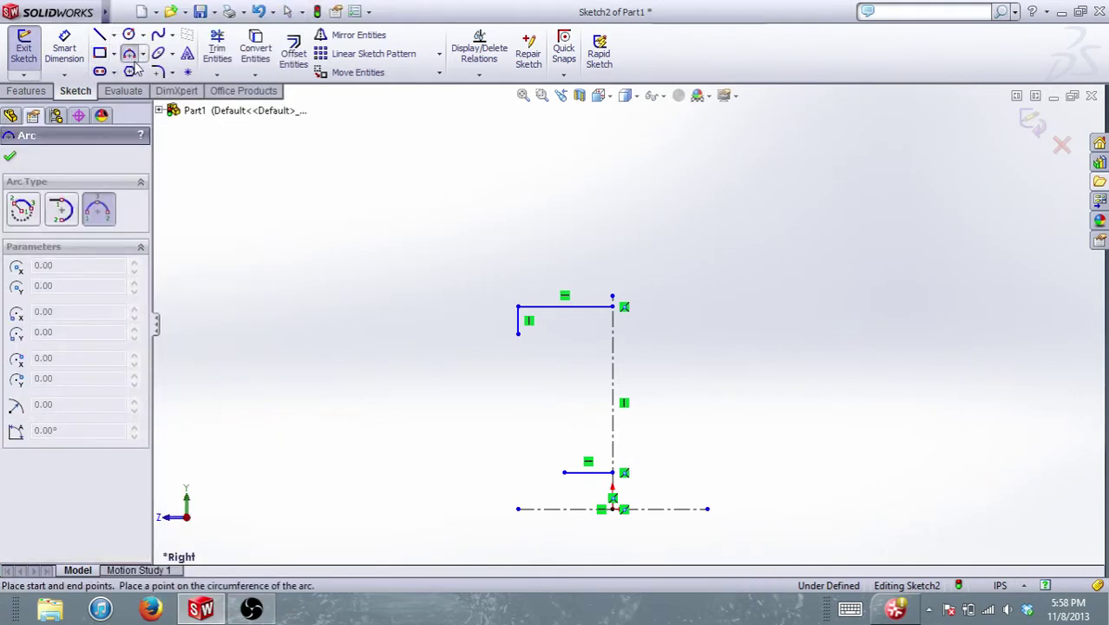
{"action": "left_click", "coordinate": [519, 334]}
{"action": "left_click", "coordinate": [565, 473]}
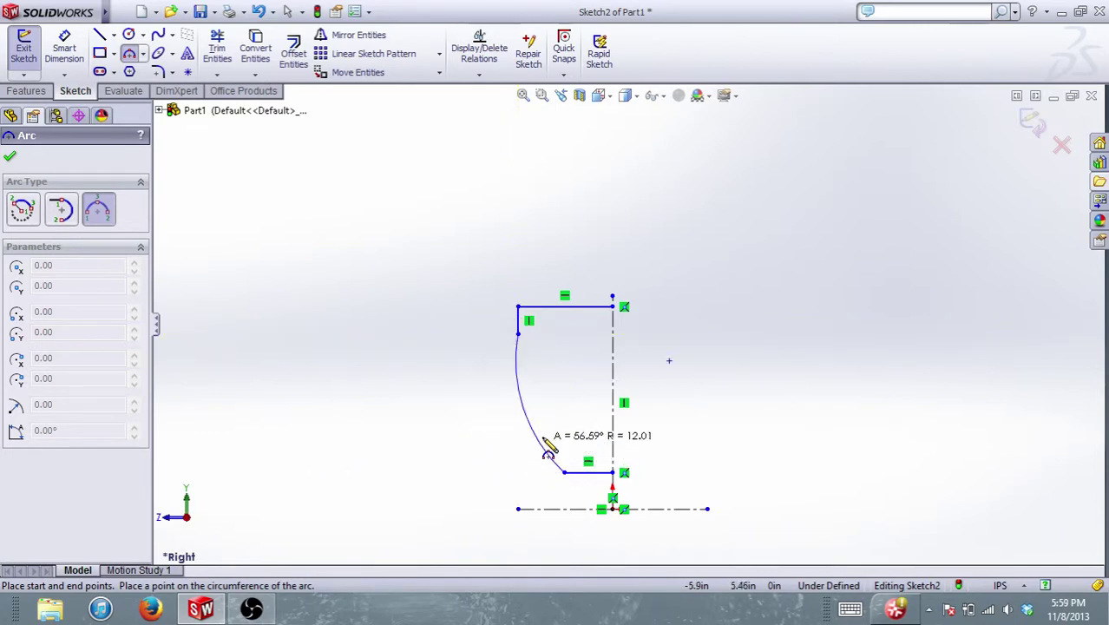
{"action": "left_click", "coordinate": [591, 385]}
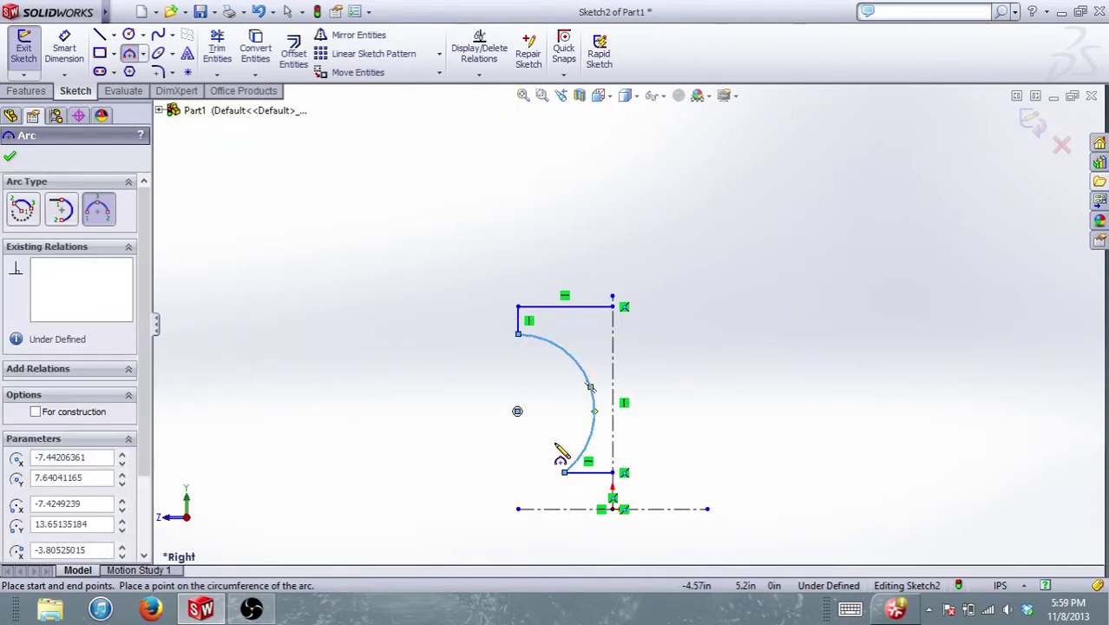
{"action": "key", "text": "Escape"}
- Delete the lower horizontal line between the arc's lower end and the vertical centerline
{"action": "scroll", "coordinate": [584, 452], "scroll_direction": "down", "scroll_amount": 2}
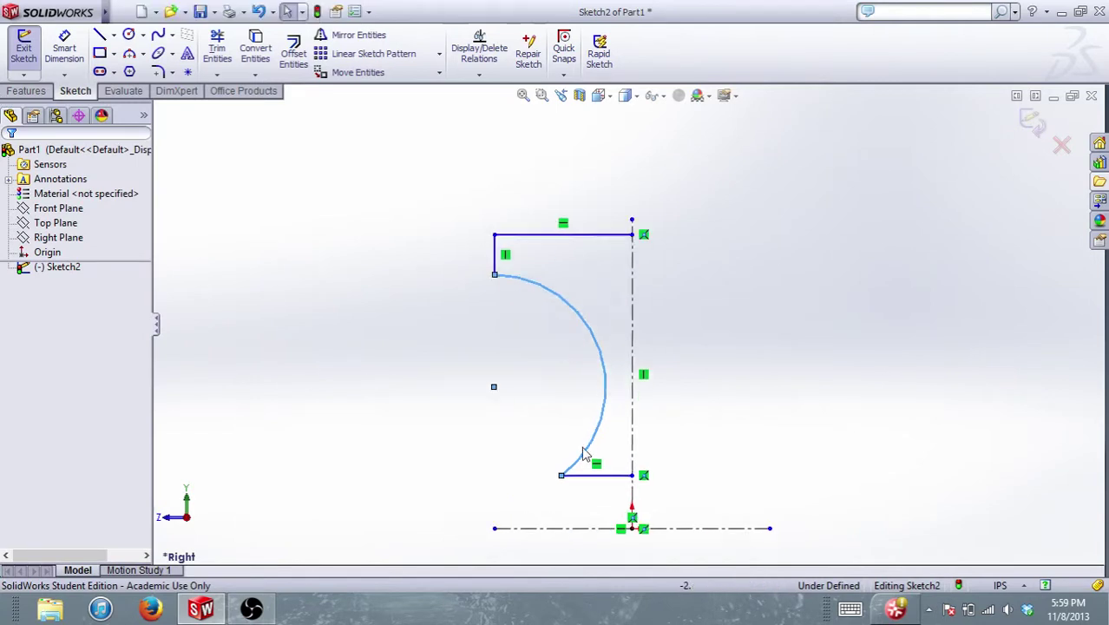
{"action": "scroll", "coordinate": [571, 477], "scroll_direction": "down", "scroll_amount": 2}
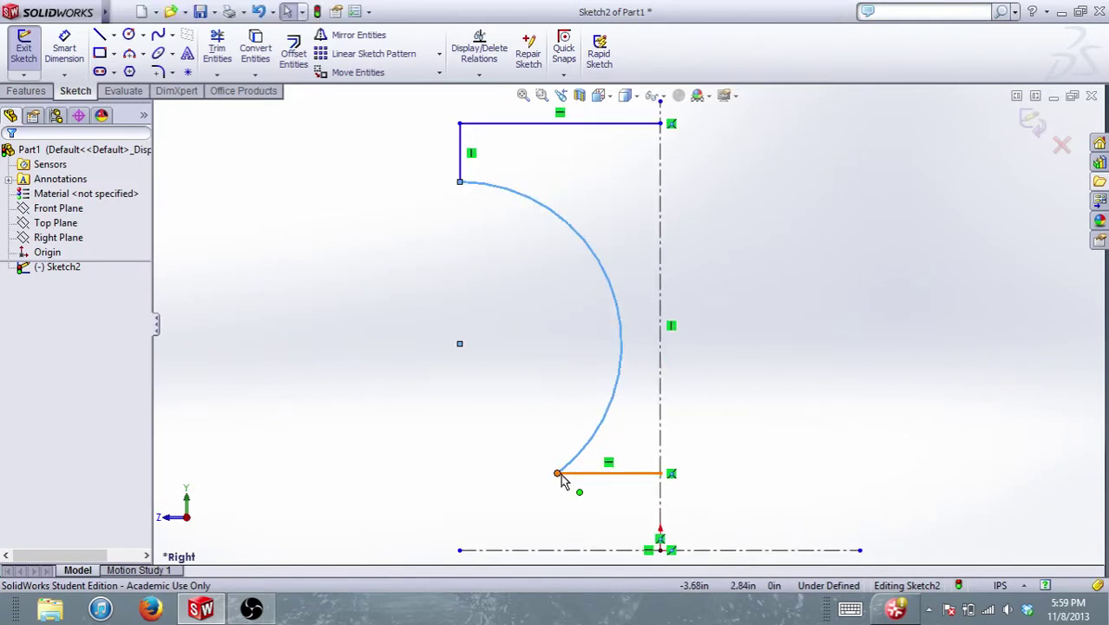
{"action": "left_click", "coordinate": [606, 476]}
{"action": "key", "text": "Delete"}
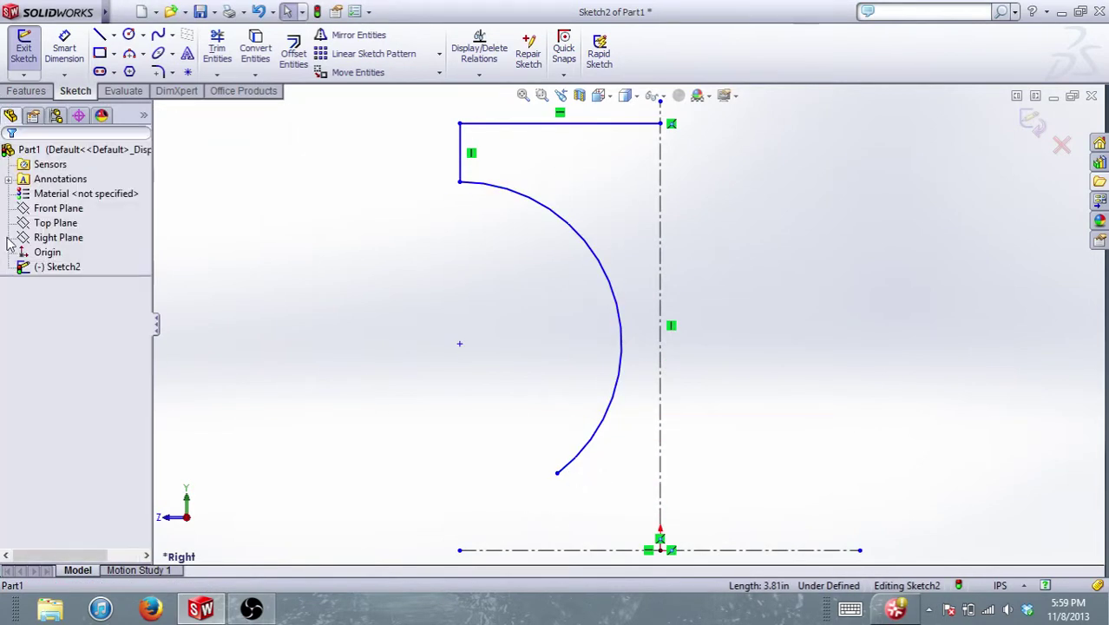
- Sketch a vertical line about 0.47 in down from the arc's lower end, continuing with a horizontal line to the vertical centerline
{"action": "left_click", "coordinate": [100, 35]}
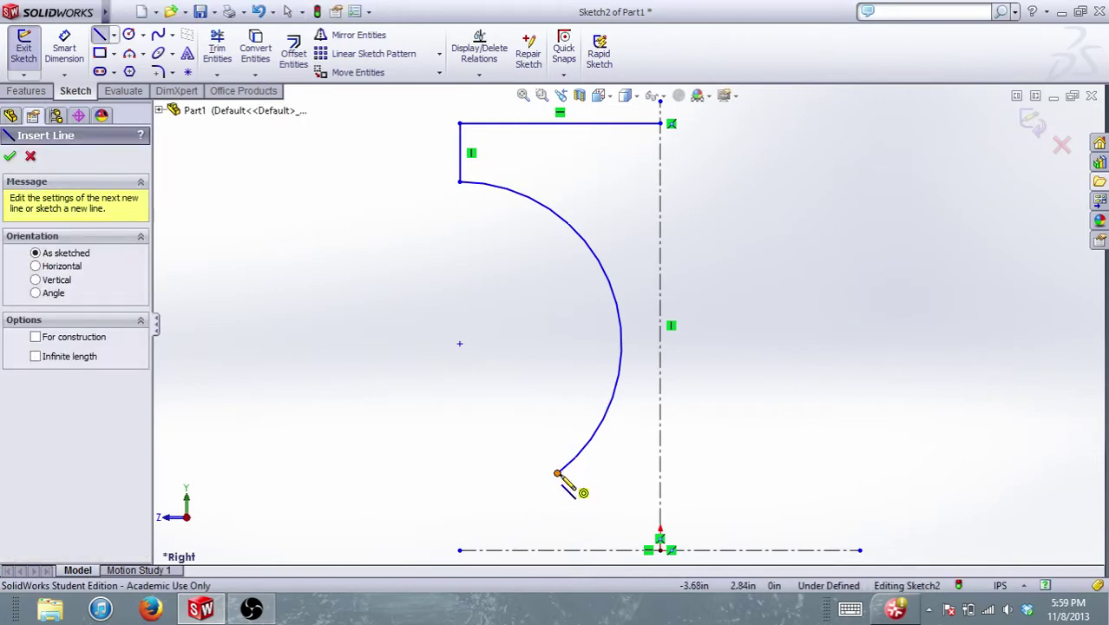
{"action": "left_click", "coordinate": [558, 474]}
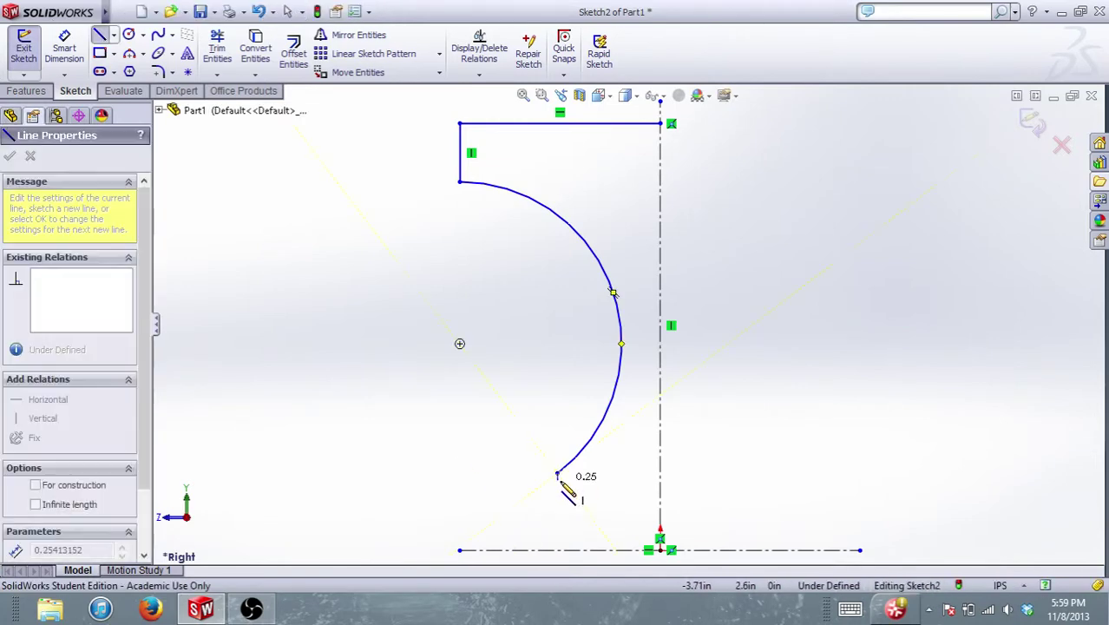
{"action": "left_click", "coordinate": [660, 486]}
{"action": "key", "text": "Escape"}
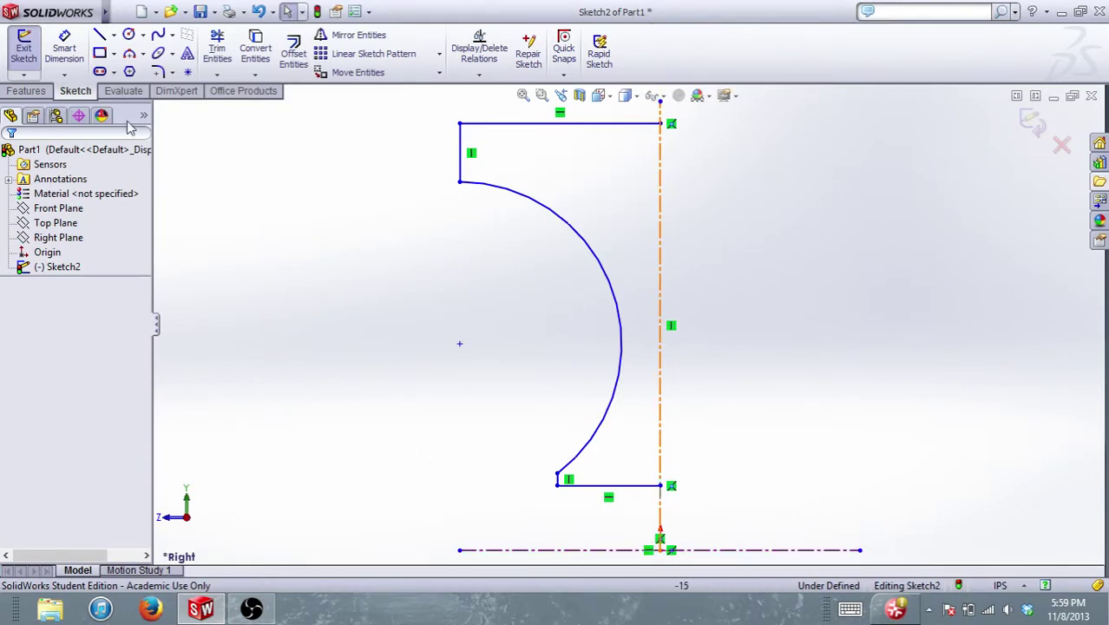
- Set the Part1 sketch aside and examine the hub and spokes of the Practice 2.3 wheel from several angles
{"action": "left_click", "coordinate": [1055, 96]}
{"action": "scroll", "coordinate": [569, 360], "scroll_direction": "down", "scroll_amount": 6}
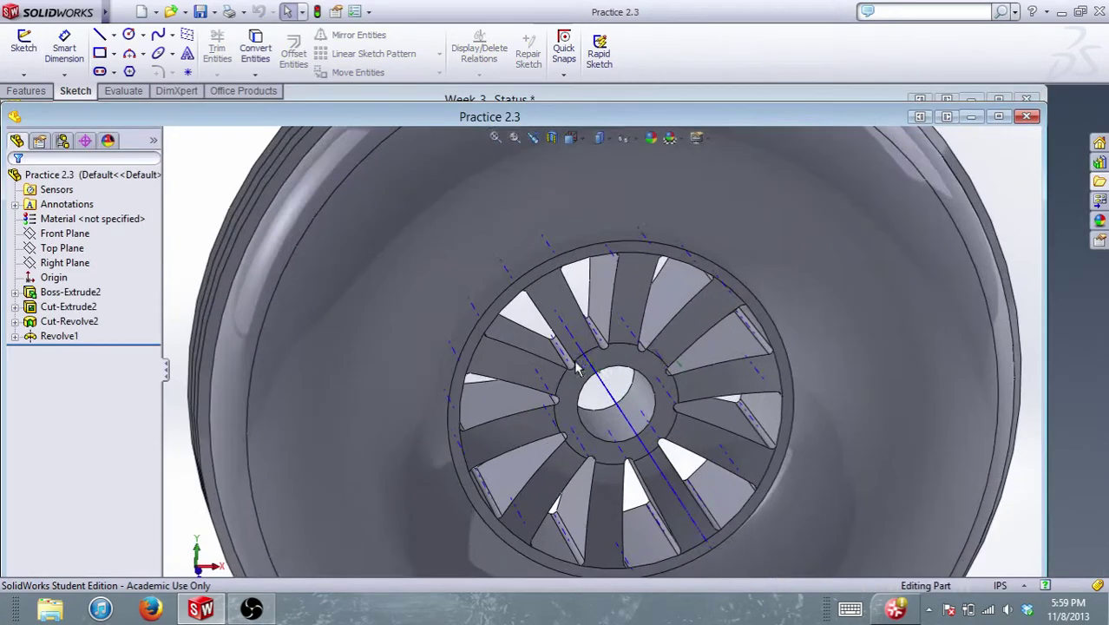
{"action": "scroll", "coordinate": [648, 345], "scroll_direction": "down", "scroll_amount": 2}
{"action": "middle_click_drag", "start_coordinate": [612, 351], "coordinate": [621, 278]}
{"action": "scroll", "coordinate": [607, 416], "scroll_direction": "up", "scroll_amount": 1}
{"action": "scroll", "coordinate": [667, 512], "scroll_direction": "down", "scroll_amount": 3}
{"action": "middle_click_drag", "start_coordinate": [668, 486], "coordinate": [679, 349]}
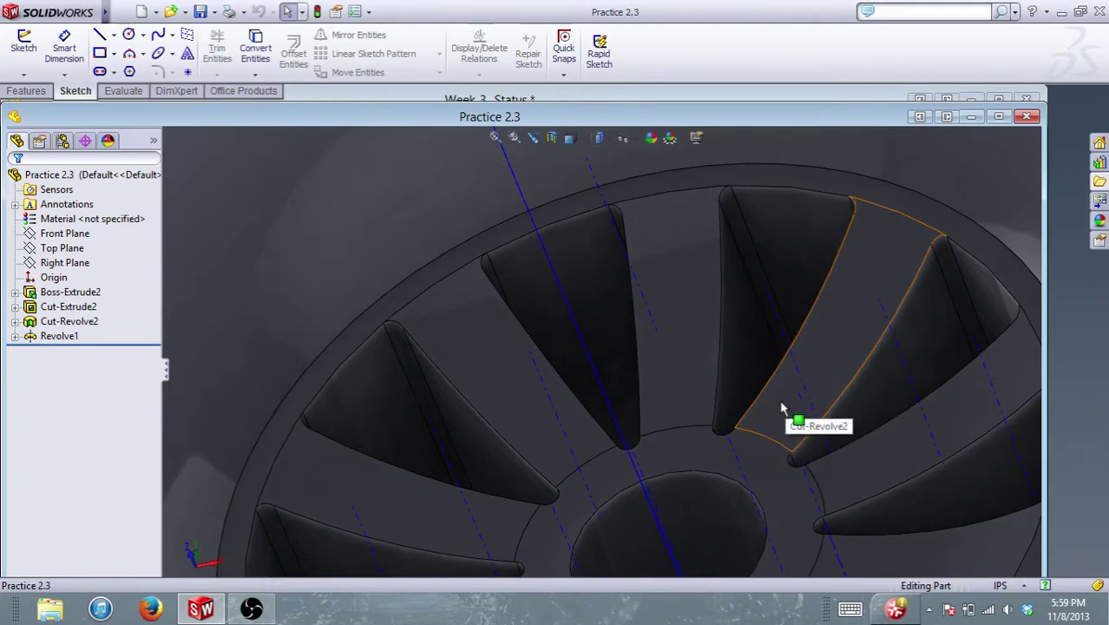
{"action": "scroll", "coordinate": [746, 482], "scroll_direction": "up", "scroll_amount": 6}
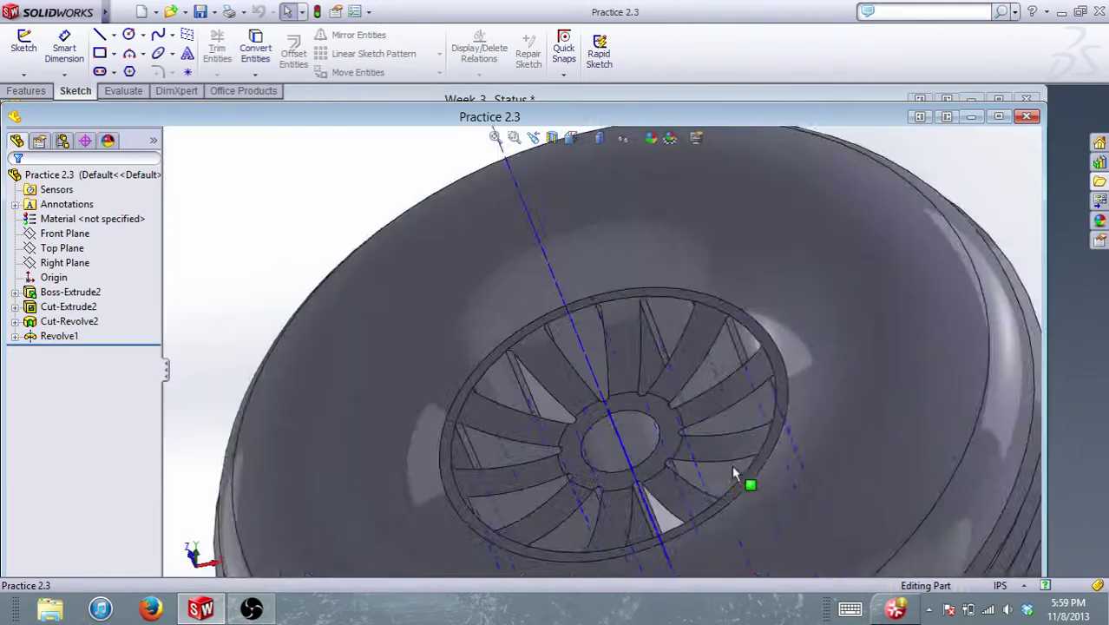
{"action": "middle_click_drag", "start_coordinate": [624, 413], "coordinate": [335, 560]}
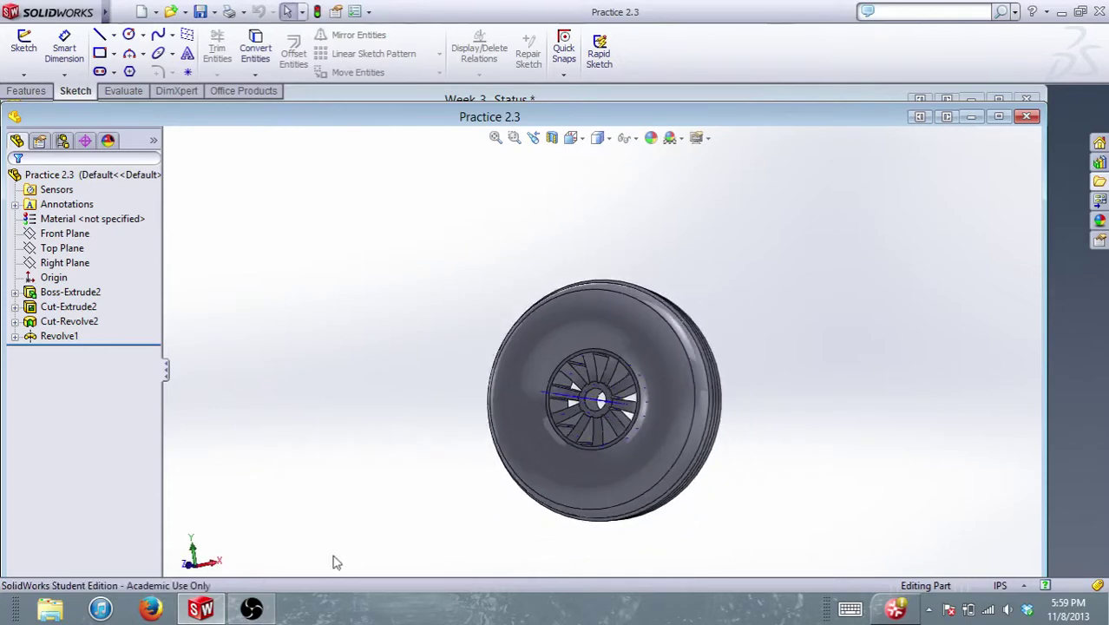
- Check the Week_3_Status wheel, put both reference parts away and return to the Part1 sketch
{"action": "left_click", "coordinate": [879, 99]}
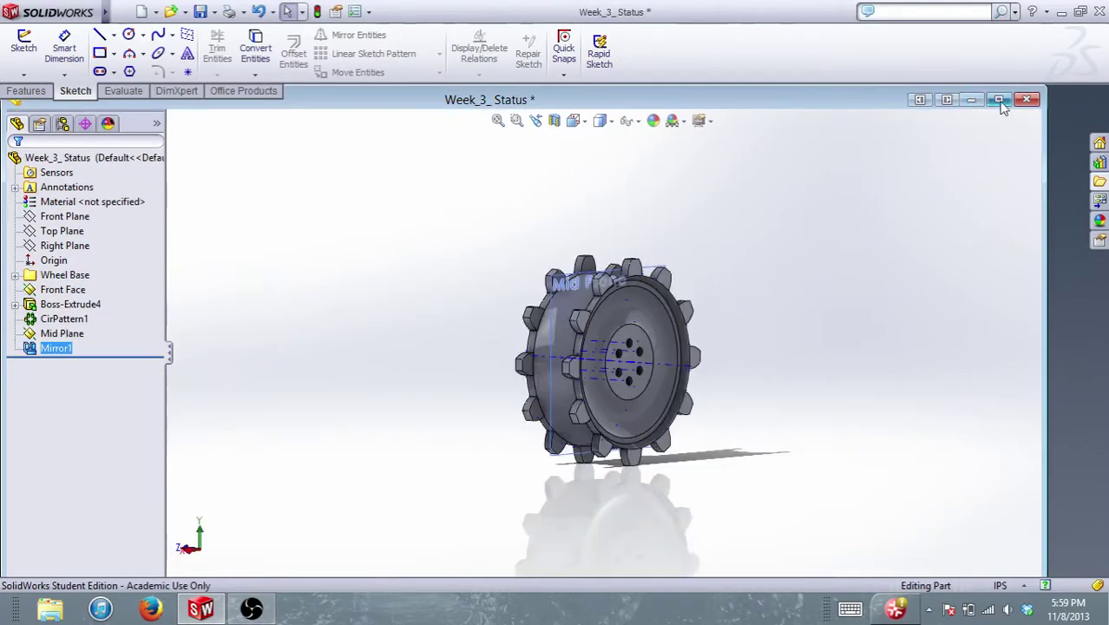
{"action": "left_click", "coordinate": [998, 100]}
{"action": "left_click", "coordinate": [1055, 99]}
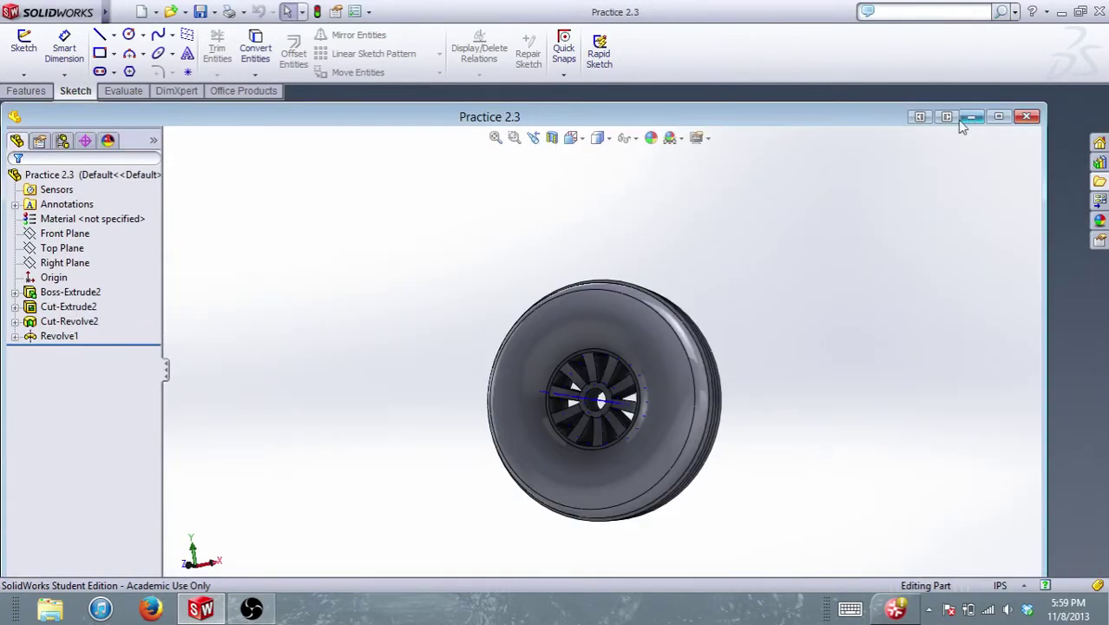
{"action": "left_click", "coordinate": [976, 119]}
{"action": "left_click", "coordinate": [84, 565]}
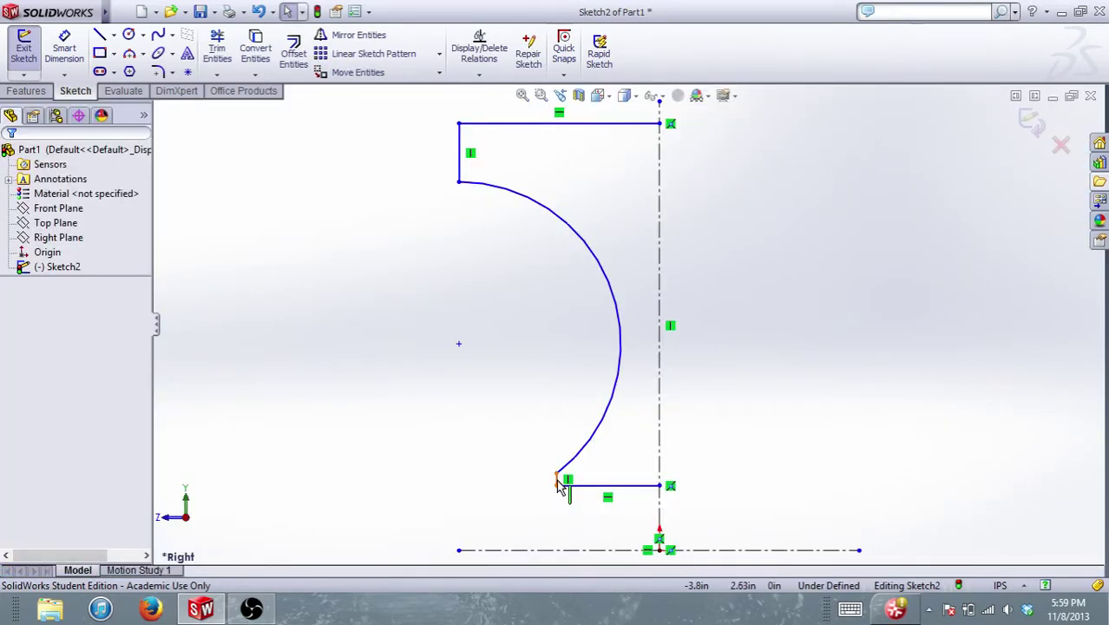
- Make the arc tangent to the short vertical line at its lower end
{"action": "scroll", "coordinate": [562, 482], "scroll_direction": "down", "scroll_amount": 5}
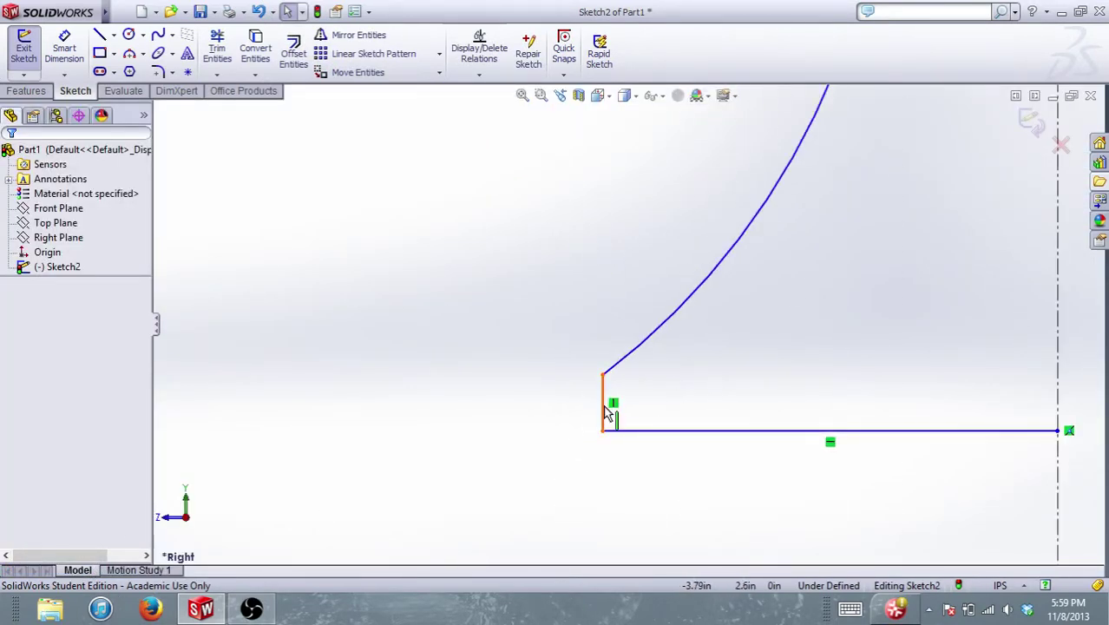
{"action": "left_click", "coordinate": [606, 412]}
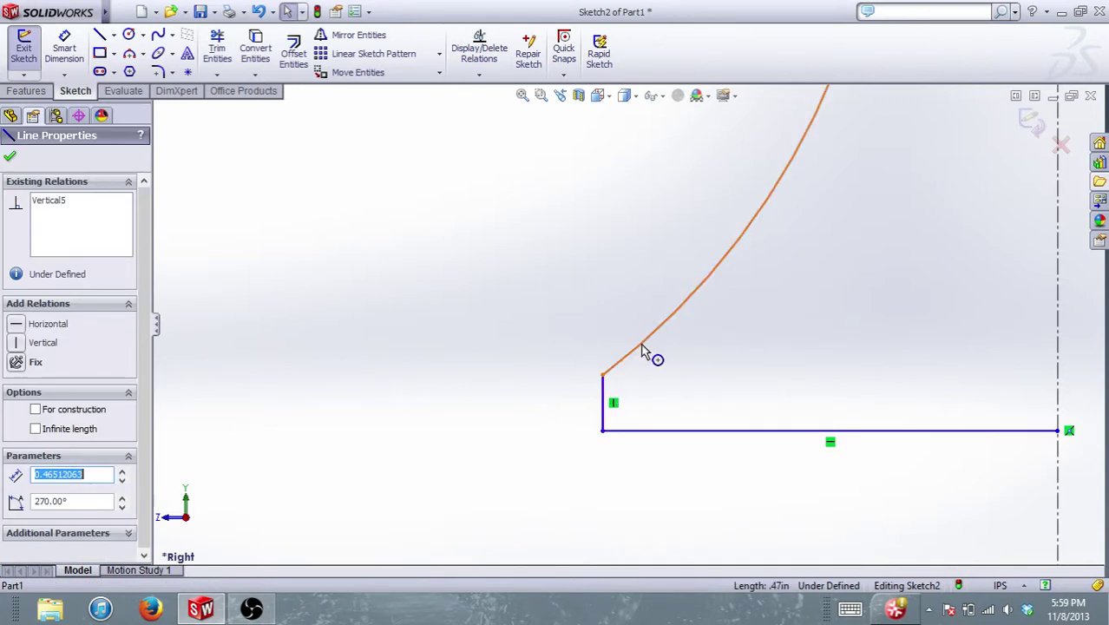
{"action": "left_click", "coordinate": [648, 353], "text": "ctrl"}
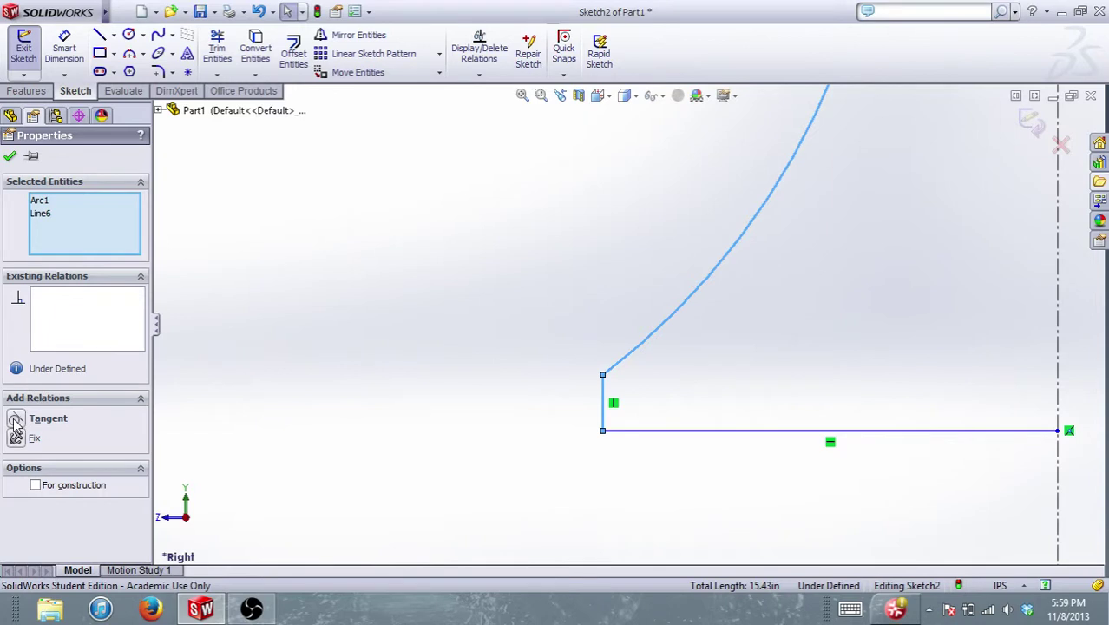
{"action": "left_click", "coordinate": [16, 421]}
{"action": "scroll", "coordinate": [696, 244], "scroll_direction": "up", "scroll_amount": 5}
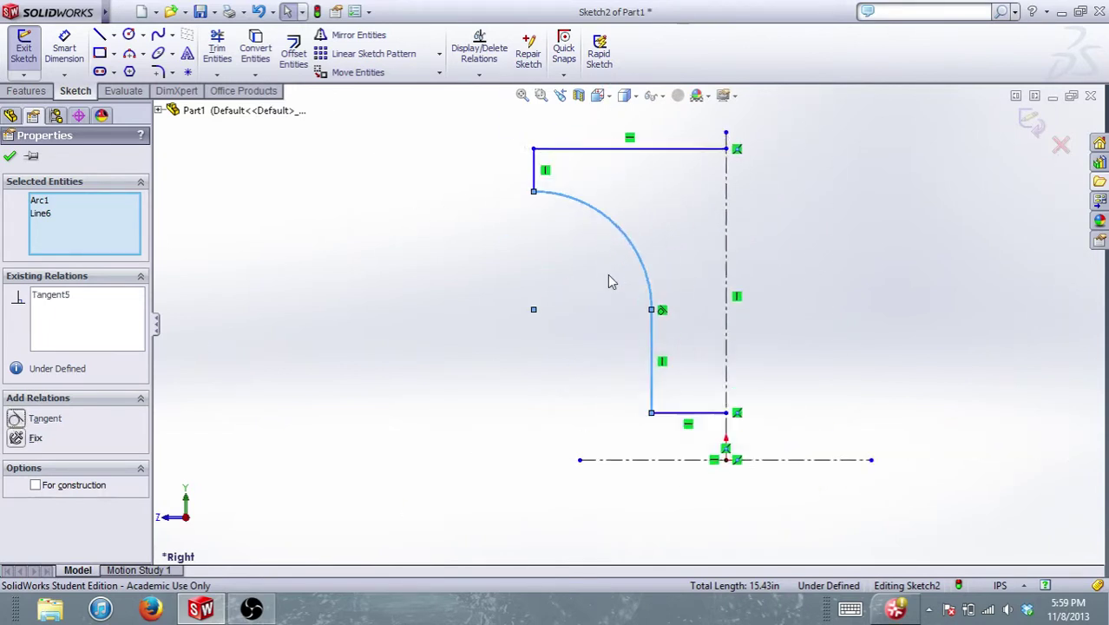
- Move the tangent point between the arc and the lower vertical line down to about Y 3.22 in, shortening the vertical line
{"action": "scroll", "coordinate": [611, 282], "scroll_direction": "down", "scroll_amount": 3}
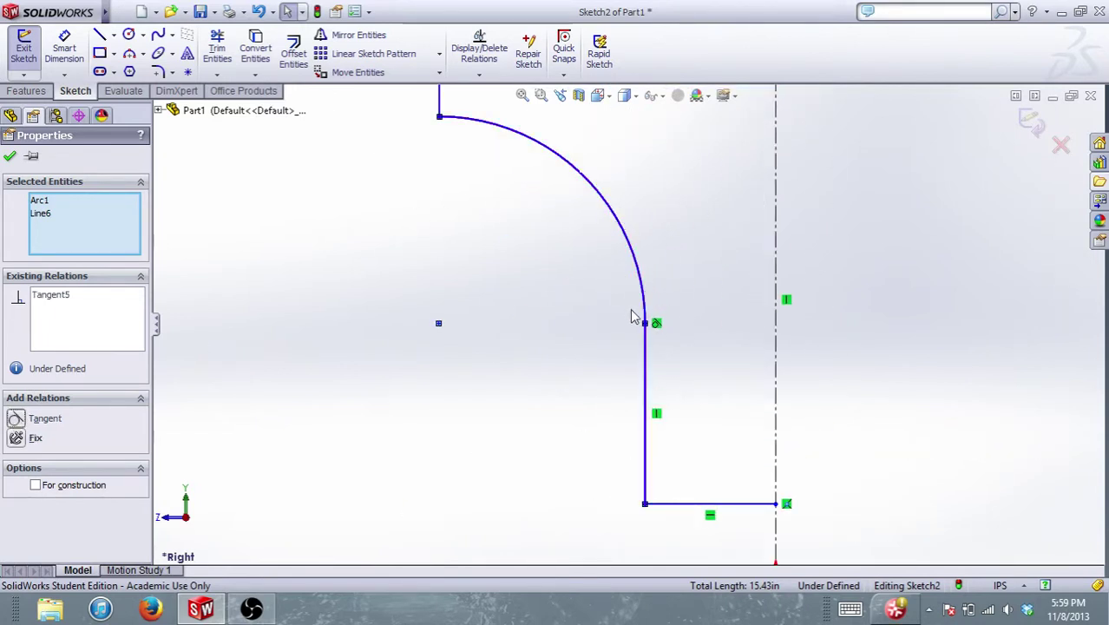
{"action": "left_click_drag", "start_coordinate": [644, 326], "coordinate": [651, 477]}
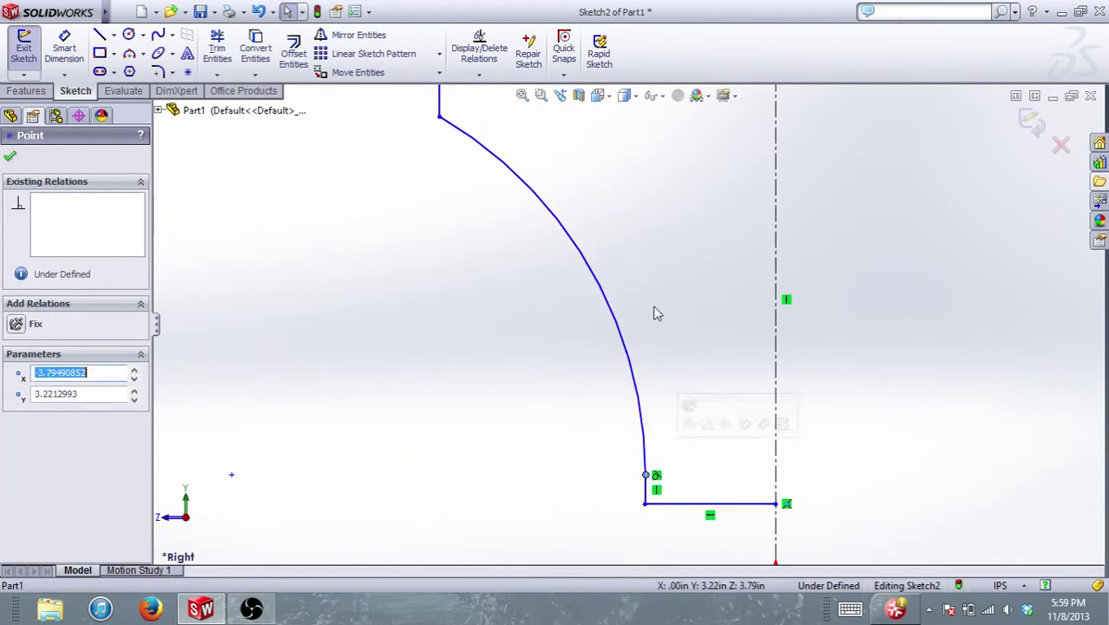
{"action": "key", "text": "f"}
{"action": "scroll", "coordinate": [640, 232], "scroll_direction": "down", "scroll_amount": 1}
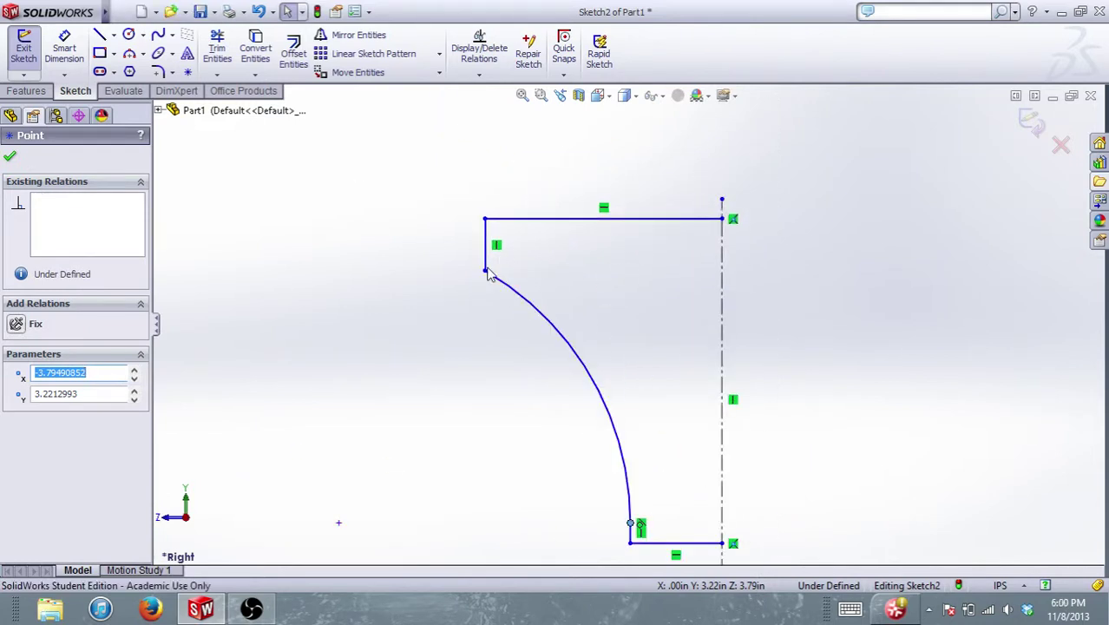
{"action": "left_click", "coordinate": [9, 158]}
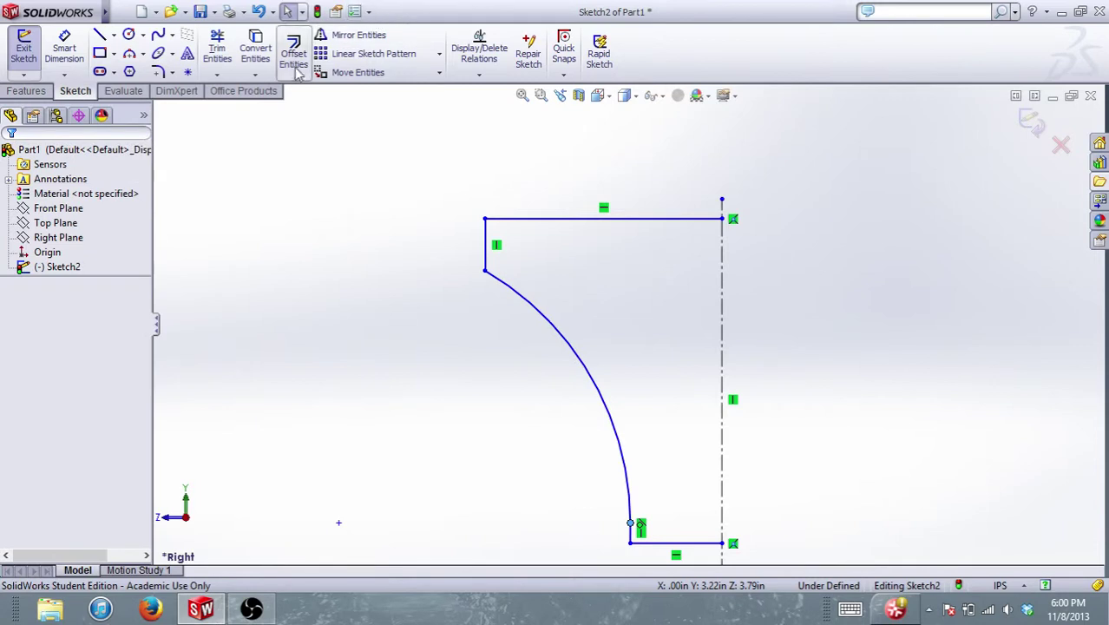
- Mirror the half wheel profile, including its arc and all four solid lines, about the vertical centerline as a copy
{"action": "left_click", "coordinate": [336, 44]}
{"action": "scroll", "coordinate": [859, 265], "scroll_direction": "up", "scroll_amount": 3}
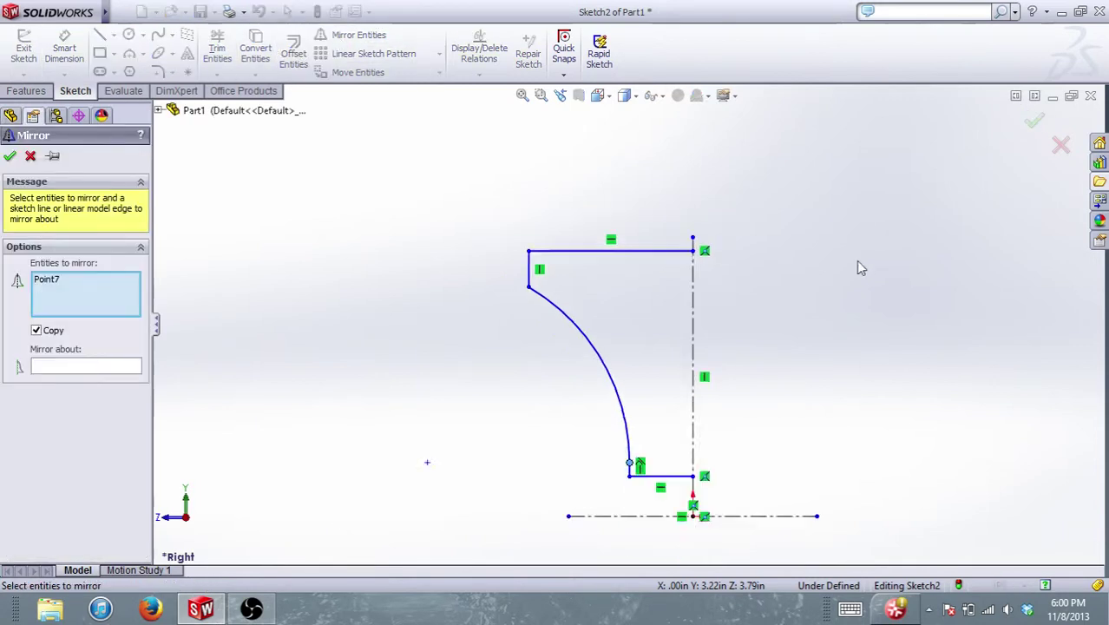
{"action": "left_click", "coordinate": [52, 364]}
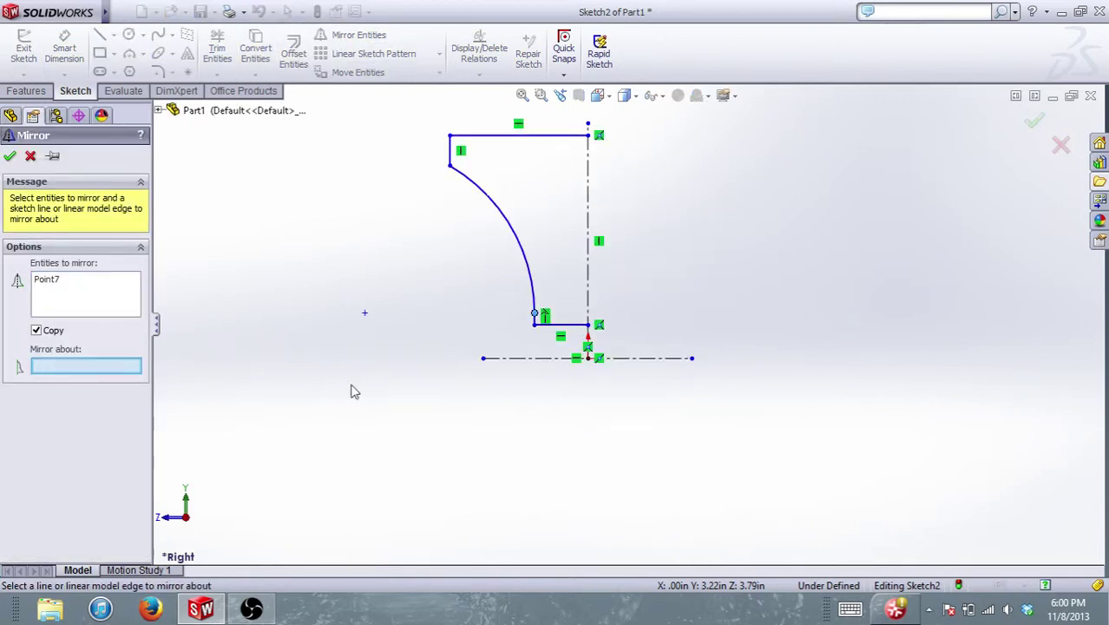
{"action": "left_click", "coordinate": [588, 214]}
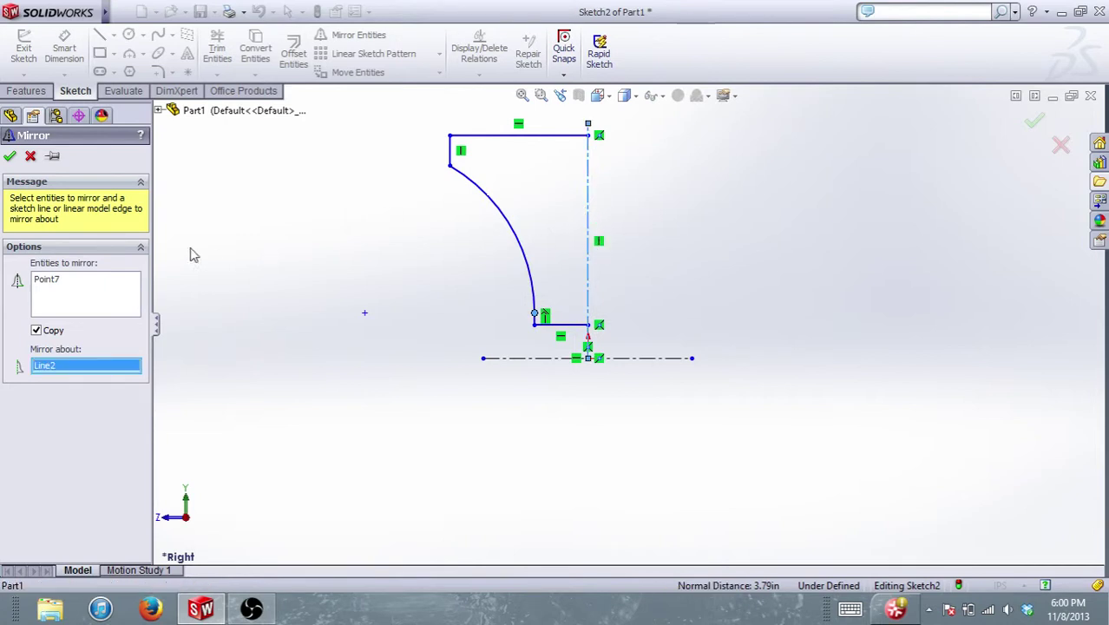
{"action": "left_click", "coordinate": [80, 299]}
{"action": "left_click", "coordinate": [560, 326]}
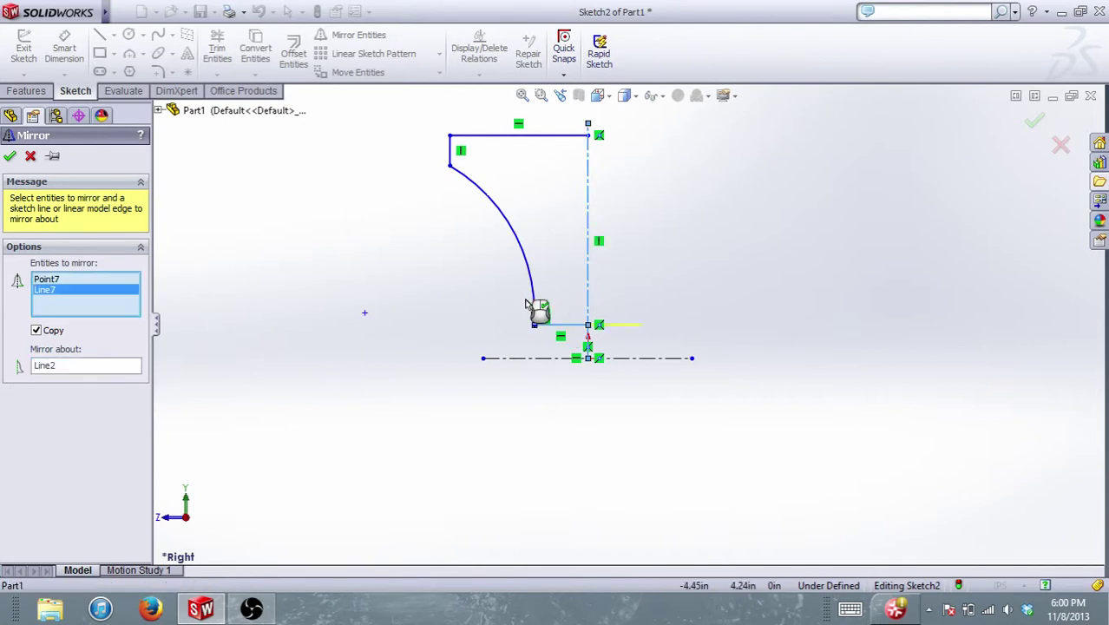
{"action": "scroll", "coordinate": [531, 326], "scroll_direction": "down", "scroll_amount": 5}
{"action": "left_click", "coordinate": [646, 304]}
{"action": "left_click", "coordinate": [639, 252]}
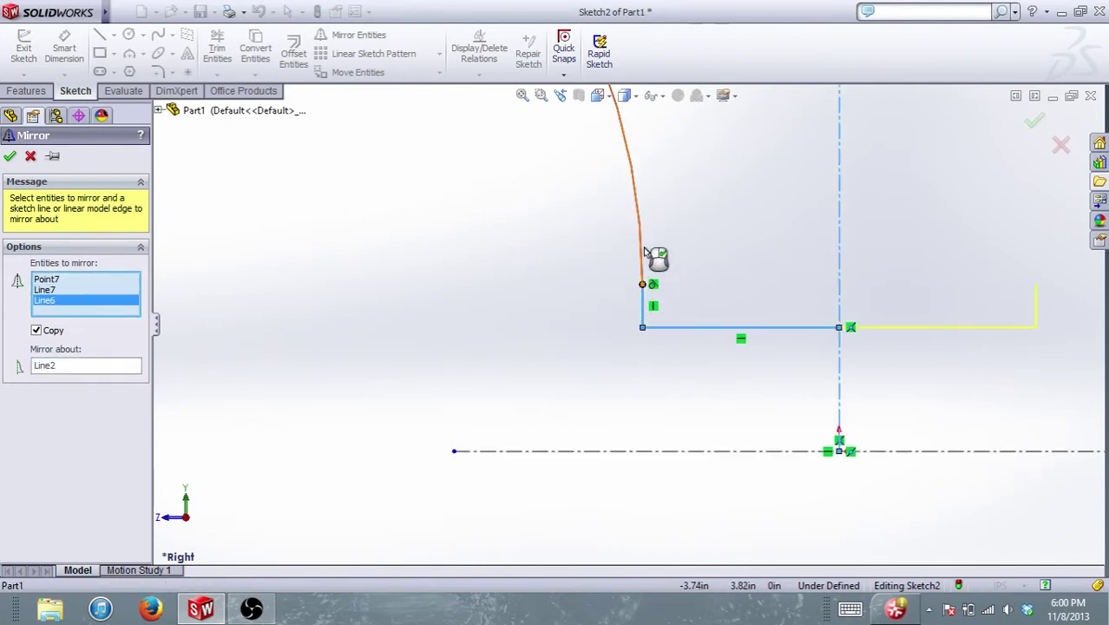
{"action": "scroll", "coordinate": [638, 248], "scroll_direction": "up", "scroll_amount": 3}
{"action": "left_click", "coordinate": [607, 231]}
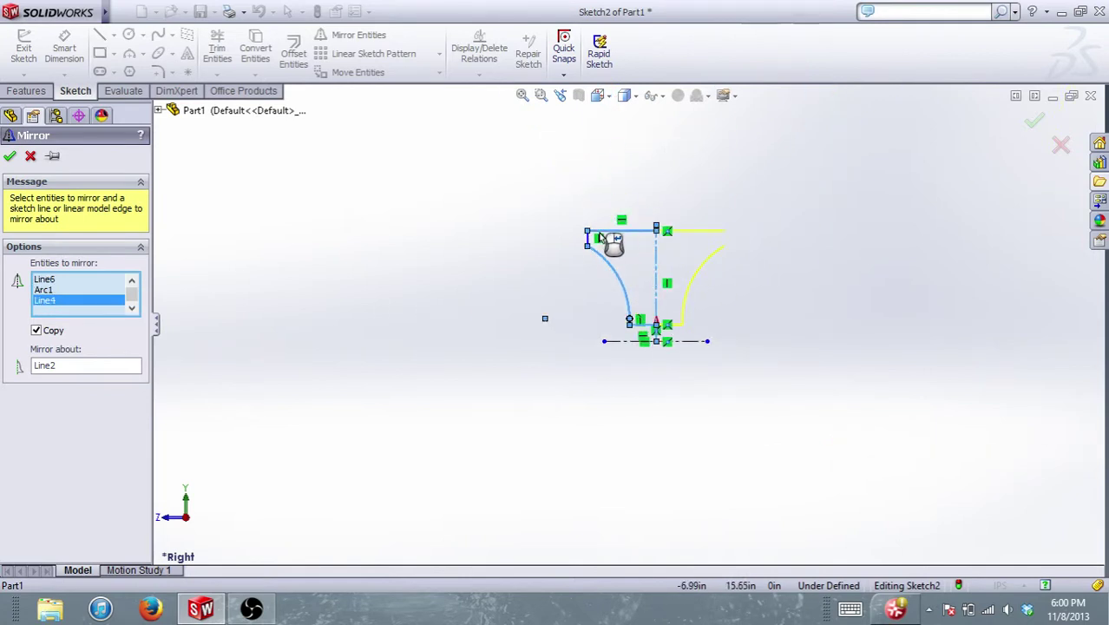
{"action": "scroll", "coordinate": [590, 236], "scroll_direction": "down", "scroll_amount": 4}
{"action": "left_click", "coordinate": [596, 272]}
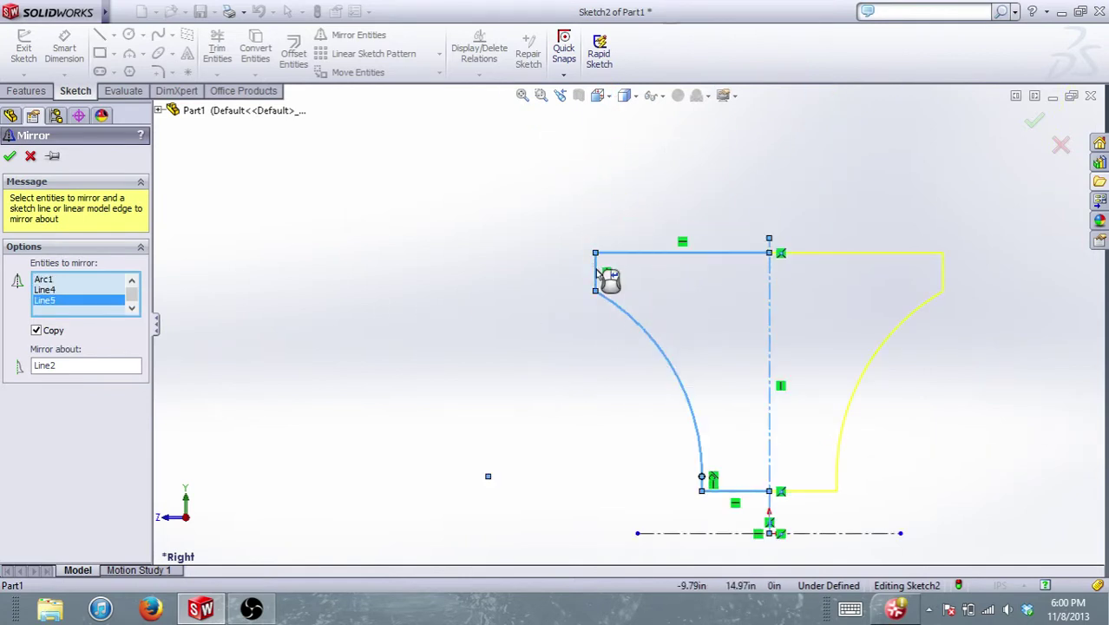
{"action": "left_click", "coordinate": [10, 156]}
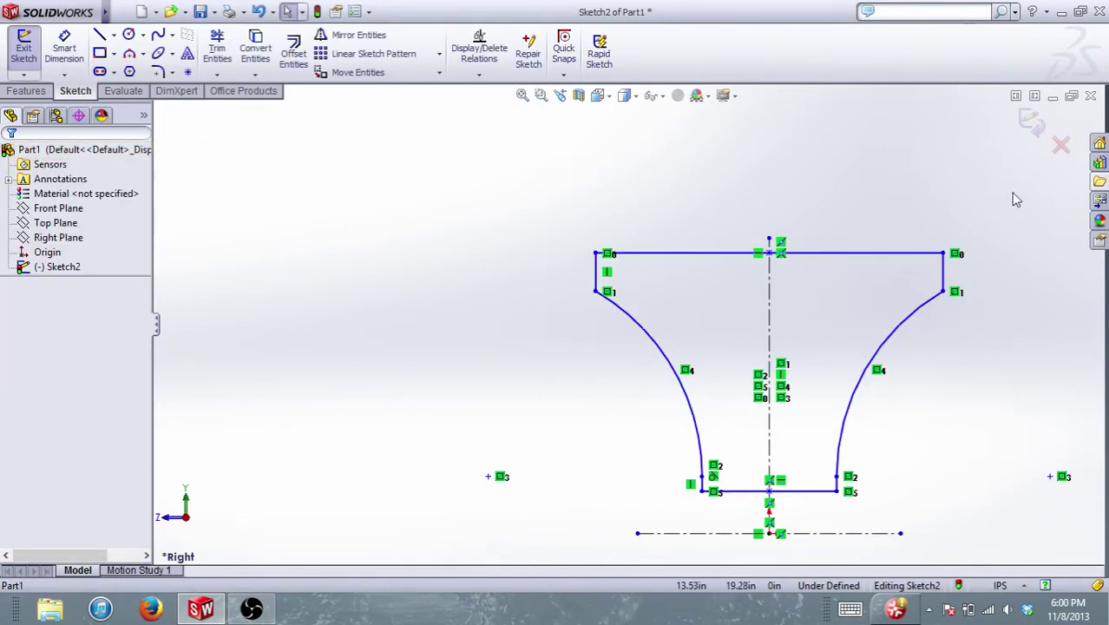
- Finish the profile sketch and revolve it 360 degrees about the horizontal centerline into a solid wheel
{"action": "left_click", "coordinate": [1030, 131]}
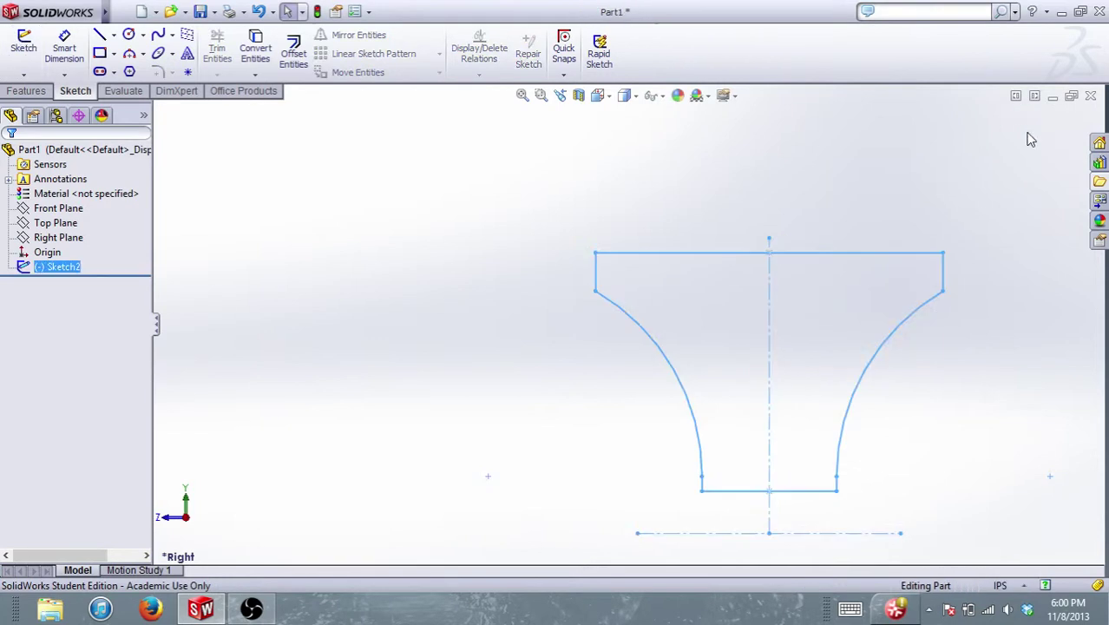
{"action": "left_click", "coordinate": [26, 91]}
{"action": "left_click", "coordinate": [97, 63]}
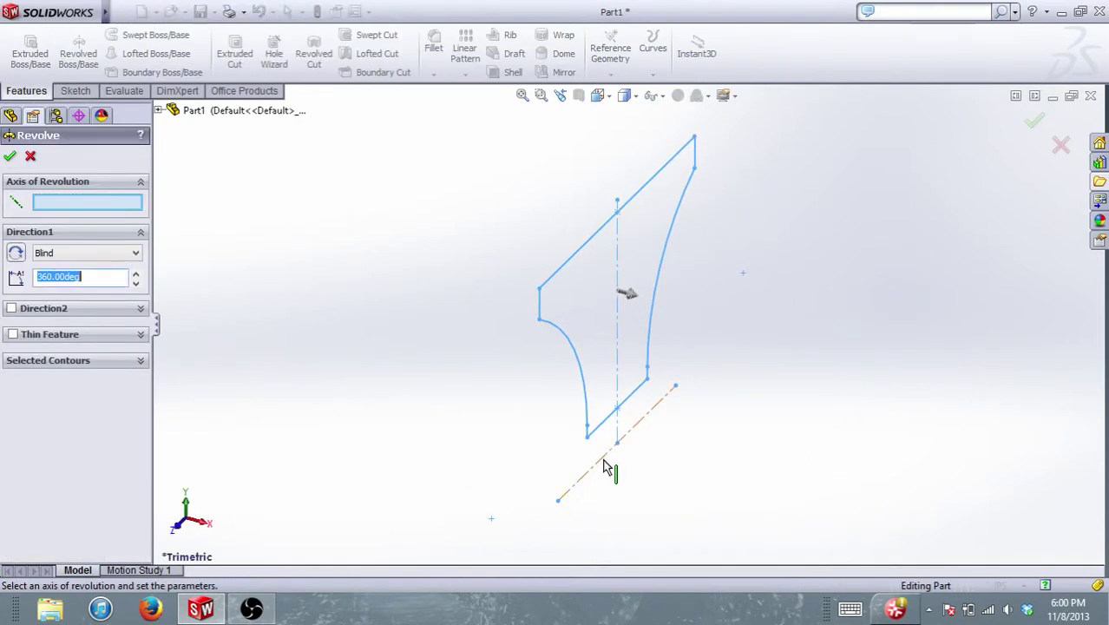
{"action": "left_click", "coordinate": [606, 467]}
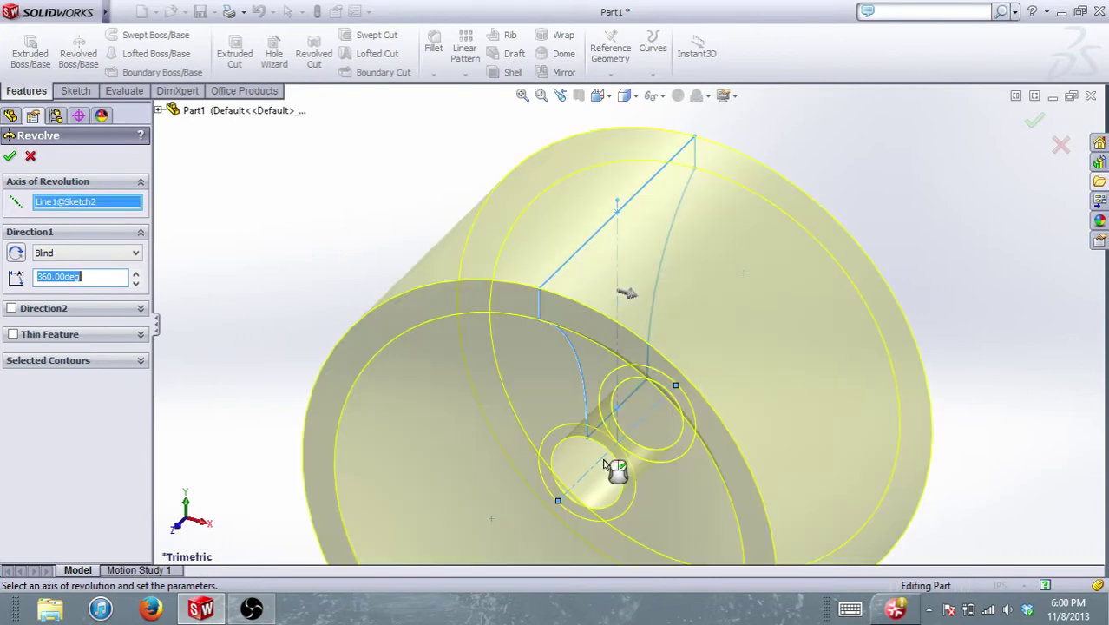
{"action": "scroll", "coordinate": [614, 465], "scroll_direction": "up", "scroll_amount": 5}
{"action": "mouse_move", "coordinate": [651, 408]}
{"action": "middle_mouse_down"}
{"action": "mouse_move", "coordinate": [489, 332]}
{"action": "mouse_move", "coordinate": [760, 334]}
{"action": "mouse_move", "coordinate": [607, 313]}
{"action": "mouse_move", "coordinate": [639, 327]}
{"action": "mouse_move", "coordinate": [629, 314]}
{"action": "mouse_move", "coordinate": [627, 333]}
{"action": "middle_mouse_up"}
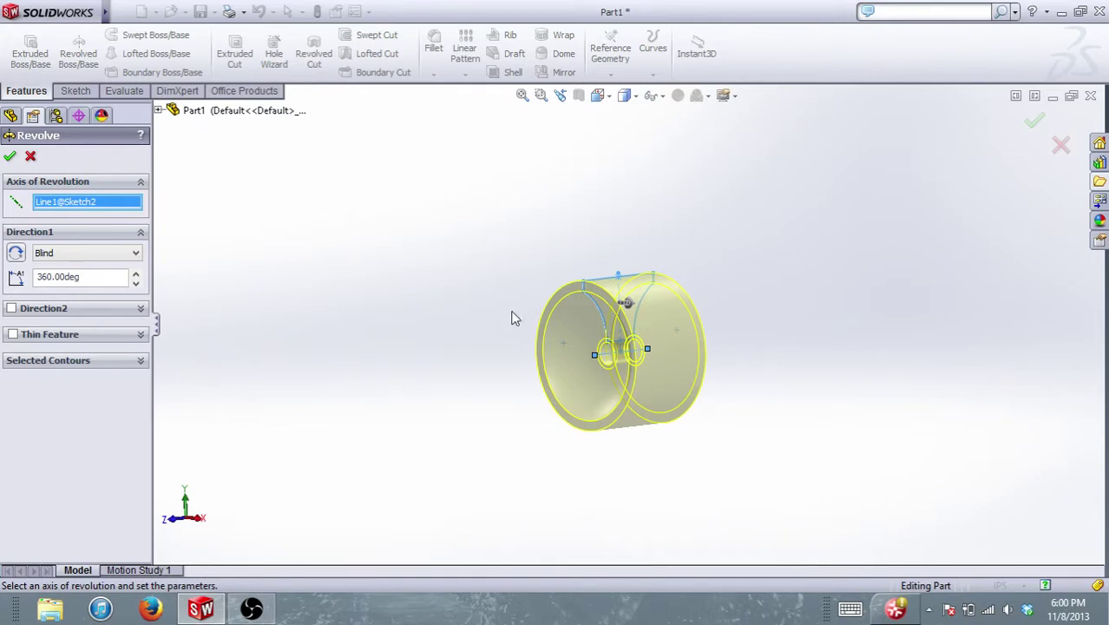
{"action": "left_click", "coordinate": [10, 157]}
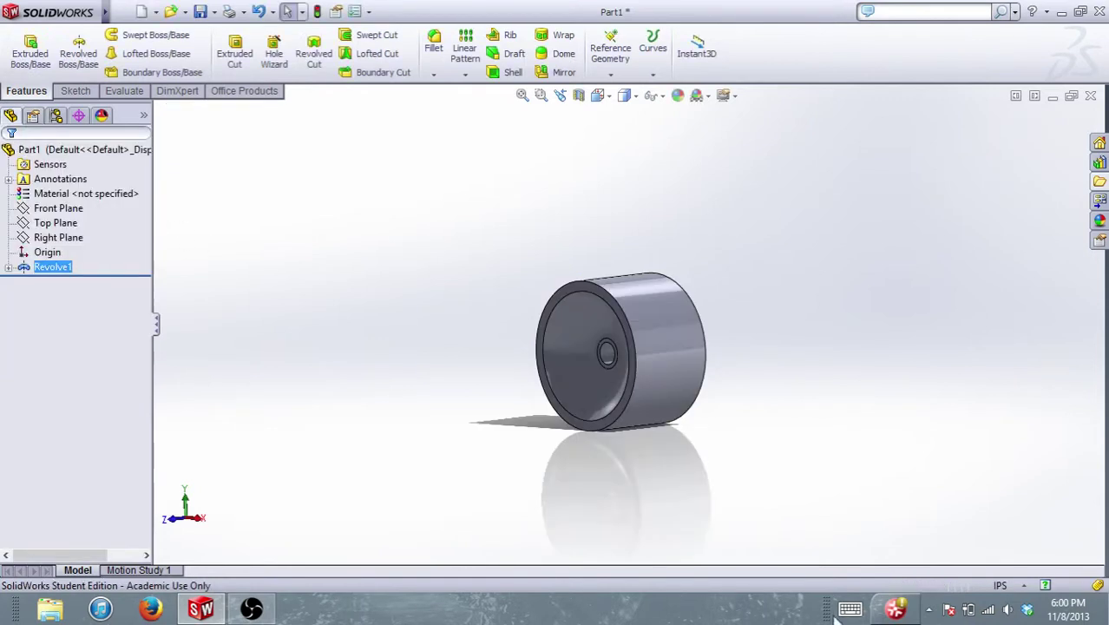
{"action": "mouse_move", "coordinate": [538, 364]}
{"action": "middle_mouse_down"}
{"action": "mouse_move", "coordinate": [590, 356]}
{"action": "mouse_move", "coordinate": [634, 371]}
{"action": "mouse_move", "coordinate": [488, 317]}
{"action": "middle_mouse_up"}
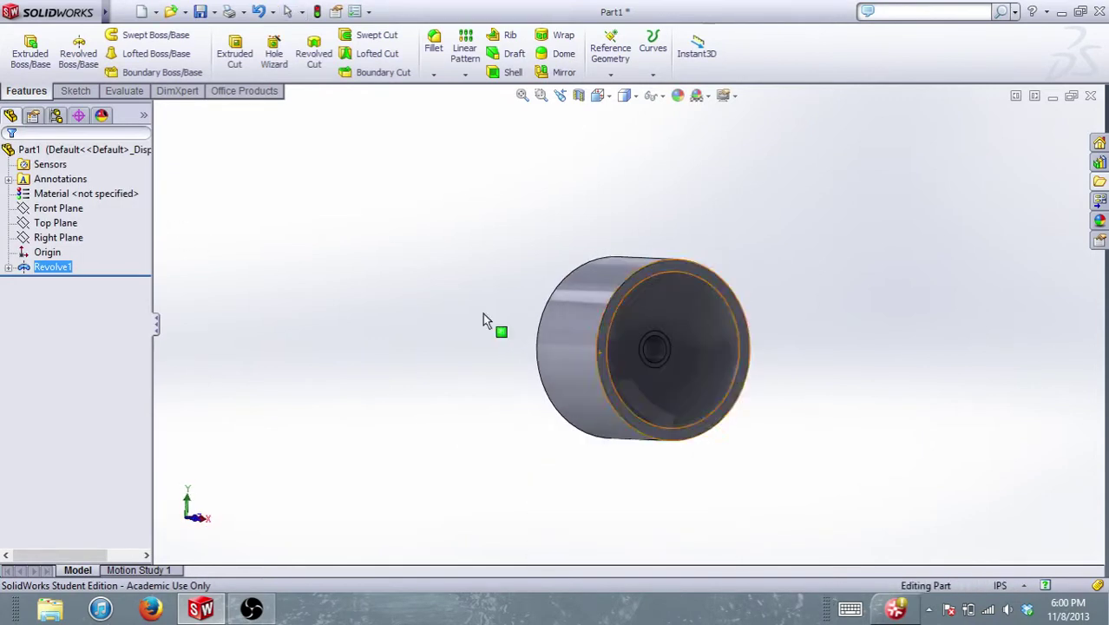
{"action": "left_click", "coordinate": [57, 209]}
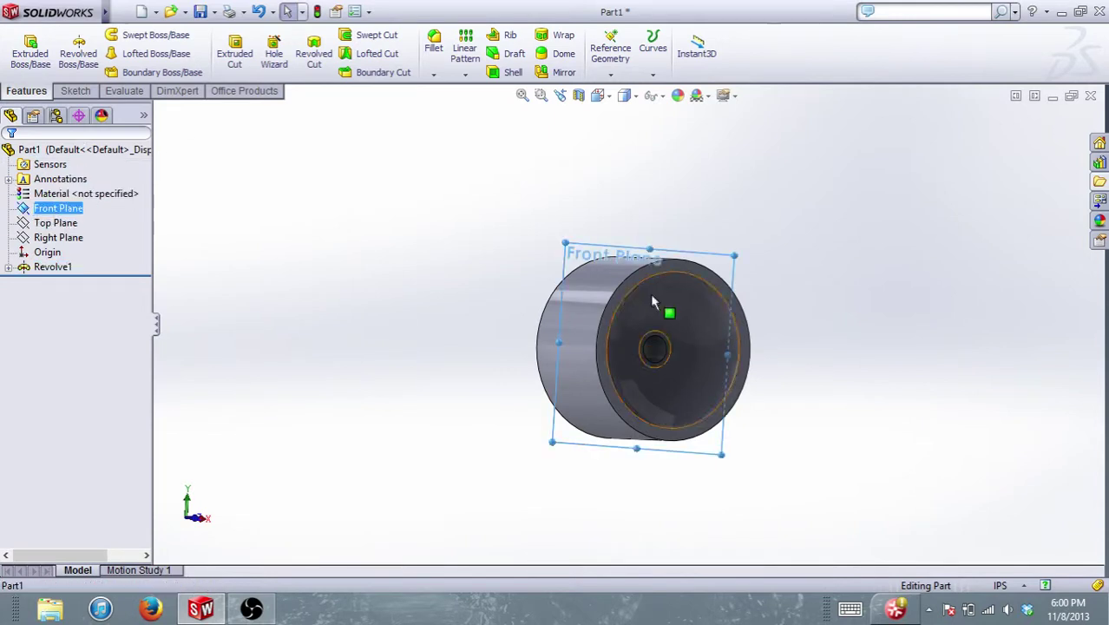
{"action": "left_click", "coordinate": [234, 53]}
{"action": "key", "text": "space"}
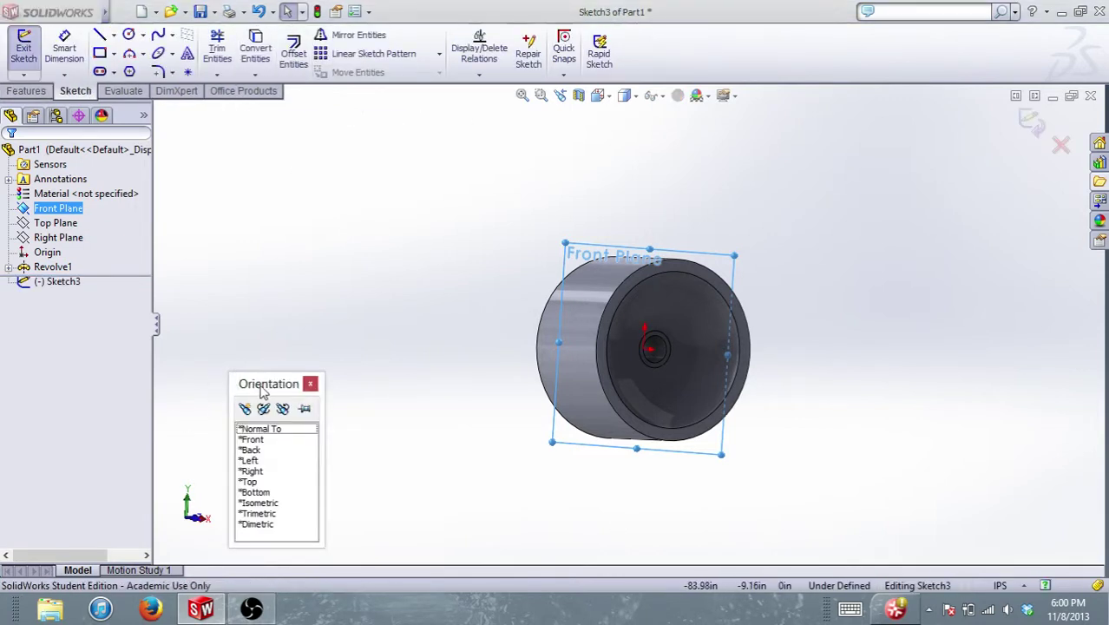
{"action": "key", "text": "space"}
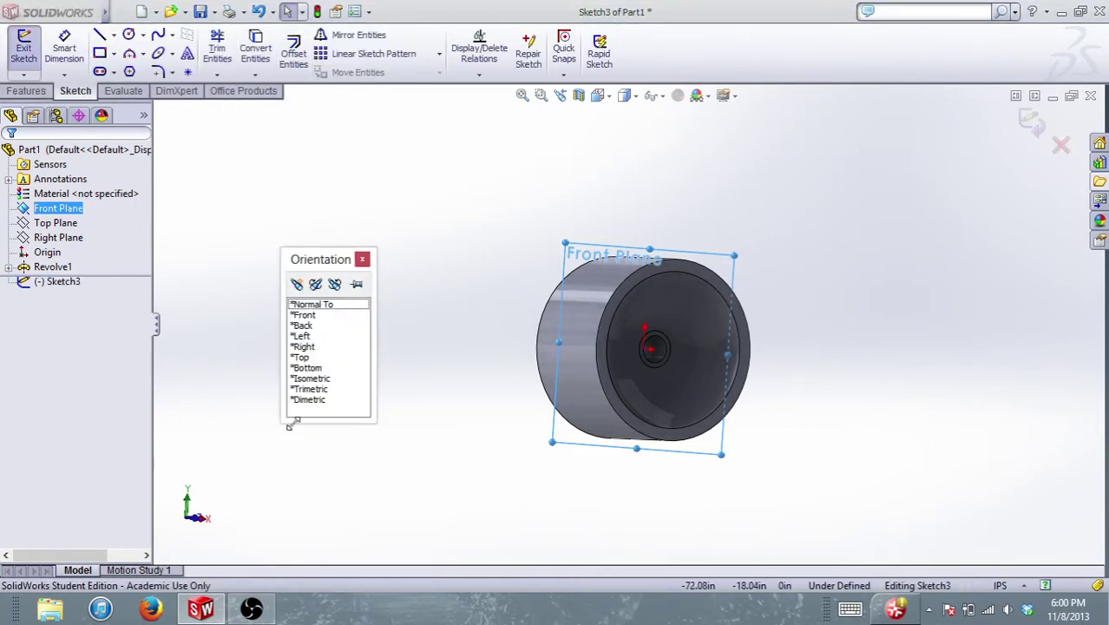
{"action": "left_click", "coordinate": [324, 306]}
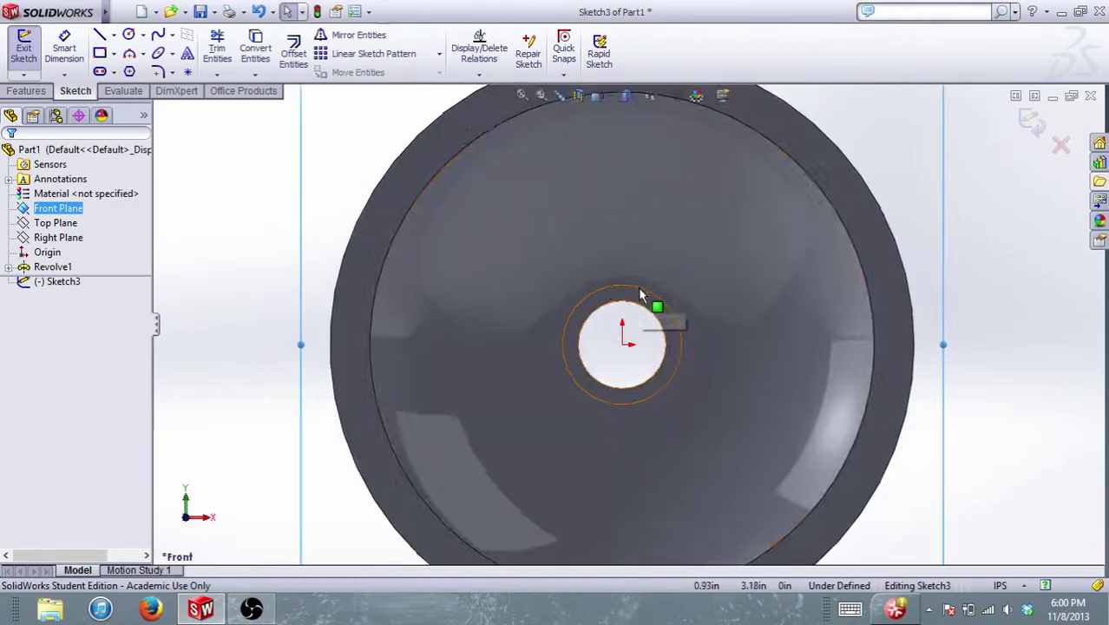
{"action": "left_click", "coordinate": [114, 35]}
{"action": "left_click", "coordinate": [139, 67]}
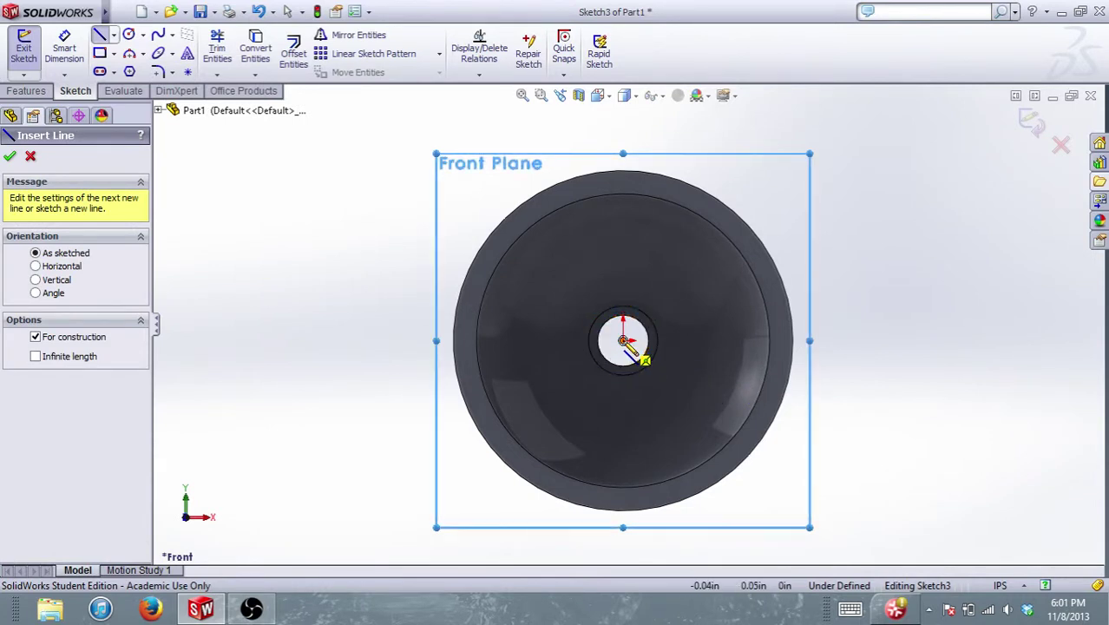
{"action": "left_click", "coordinate": [623, 340]}
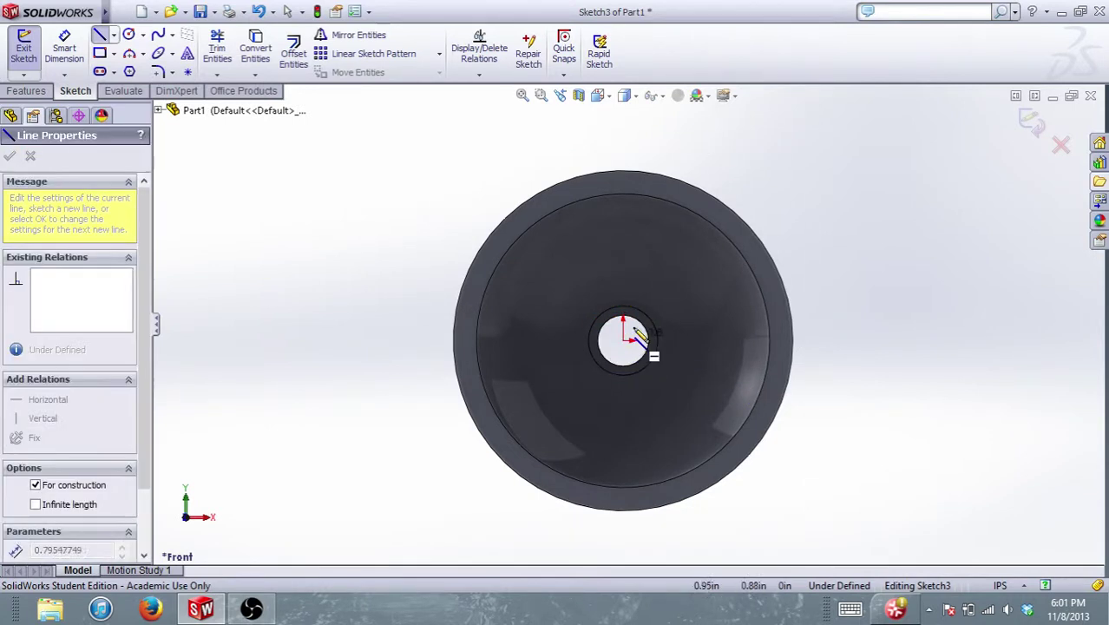
{"action": "left_click", "coordinate": [623, 139]}
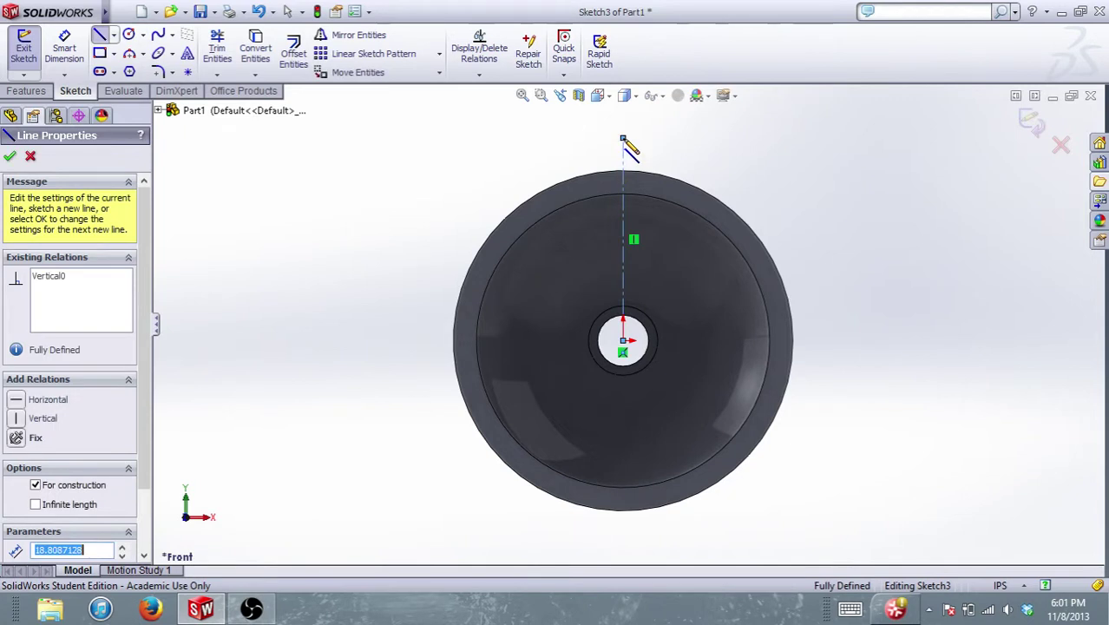
{"action": "key", "text": "Escape"}
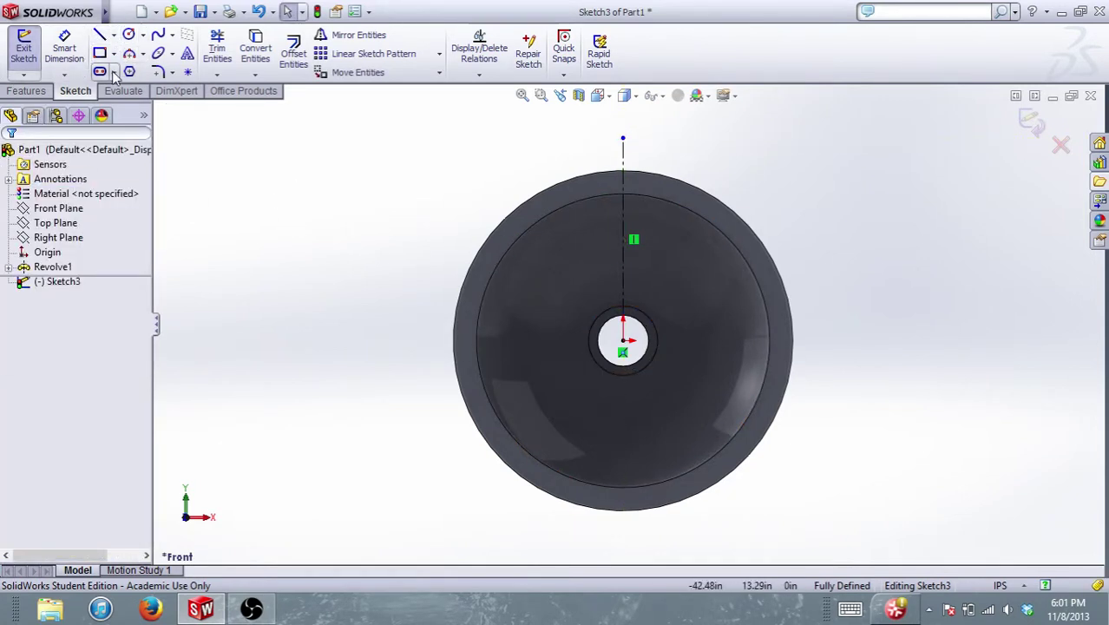
{"action": "key", "text": "ctrl+z"}
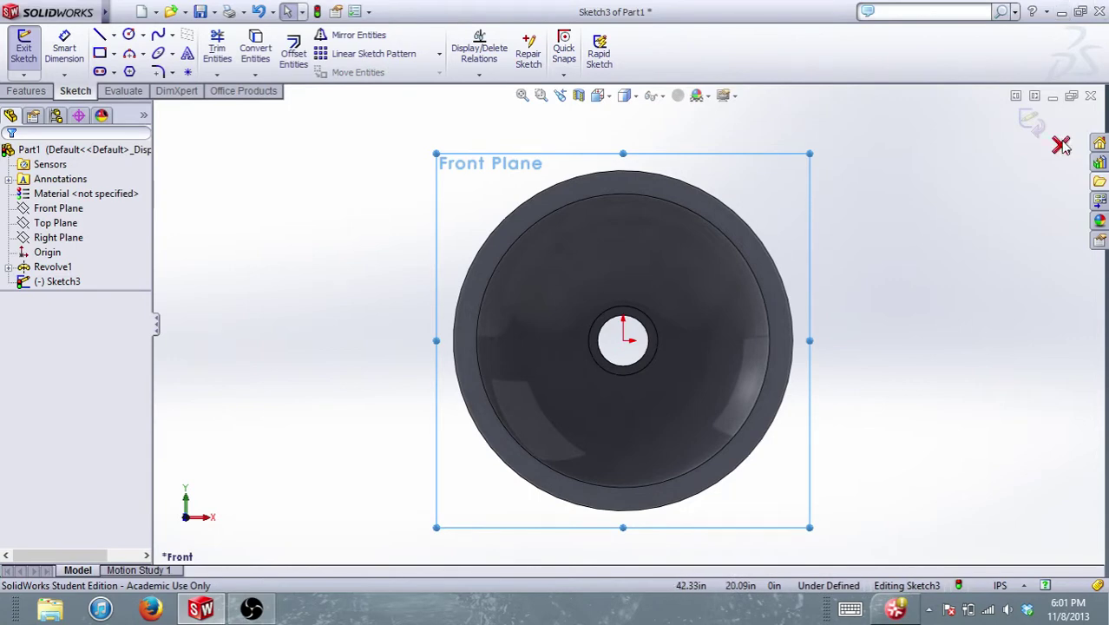
{"action": "left_click", "coordinate": [1062, 144]}
{"action": "left_click", "coordinate": [583, 316]}
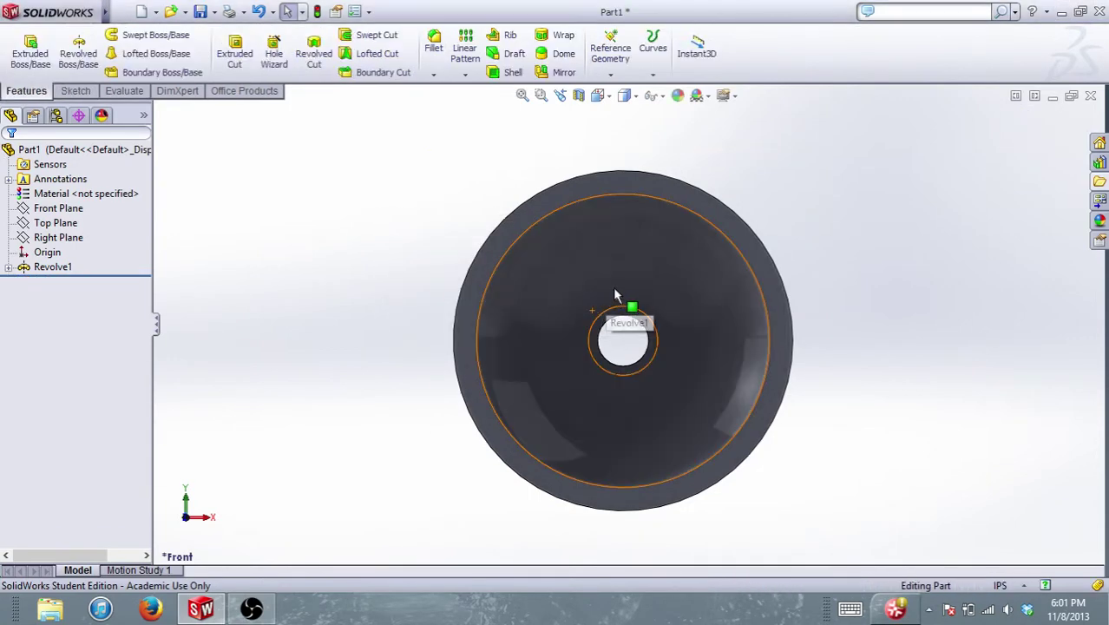
- Start an extruded cut with a new sketch on the Front Plane and view it from the front
{"action": "middle_click_drag", "start_coordinate": [615, 295], "coordinate": [651, 315]}
{"action": "scroll", "coordinate": [652, 312], "scroll_direction": "up", "scroll_amount": 5}
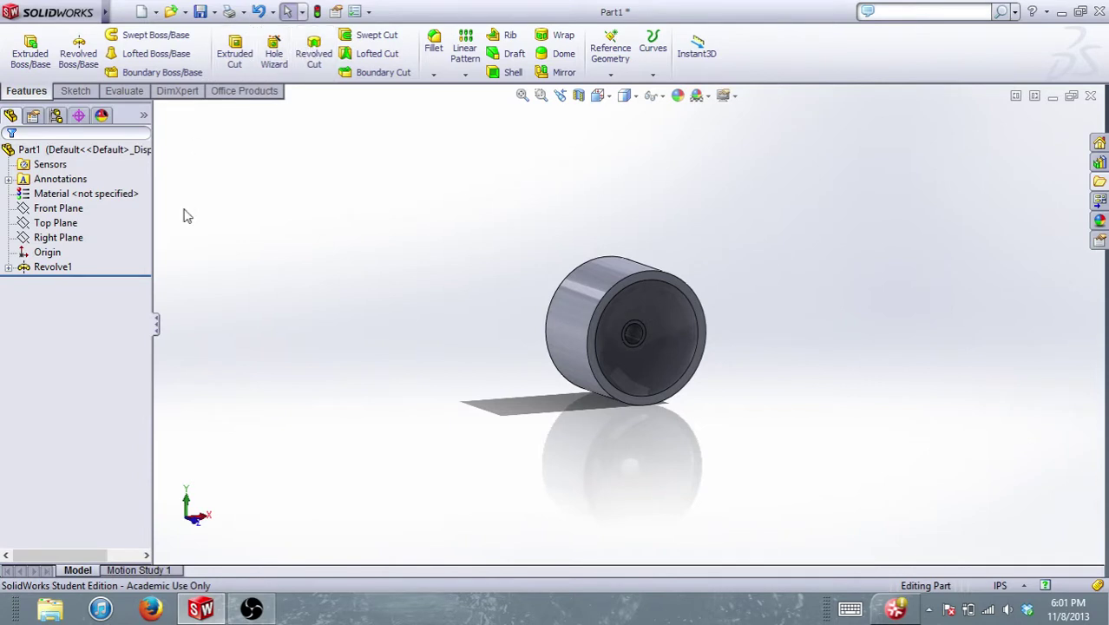
{"action": "left_click", "coordinate": [236, 56]}
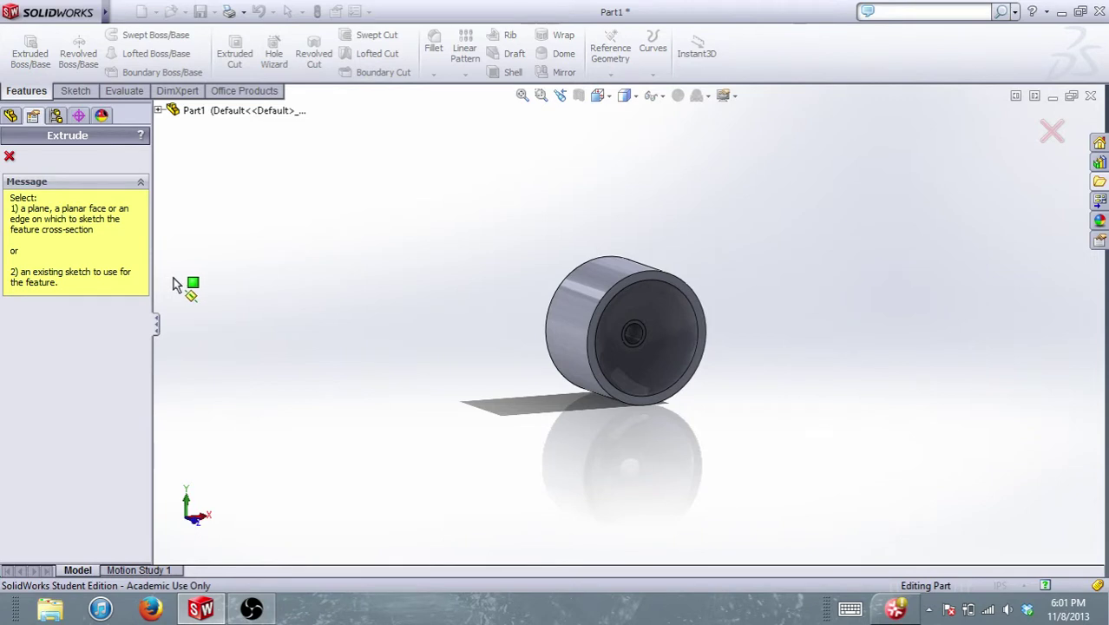
{"action": "left_click", "coordinate": [159, 111]}
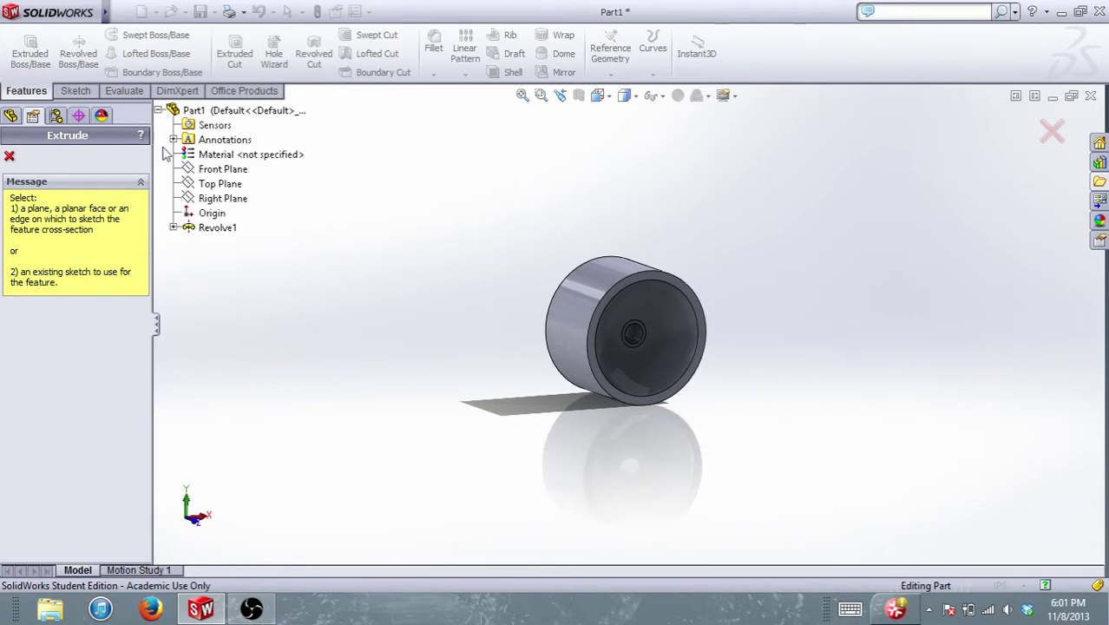
{"action": "left_click", "coordinate": [217, 169]}
{"action": "key", "text": "space"}
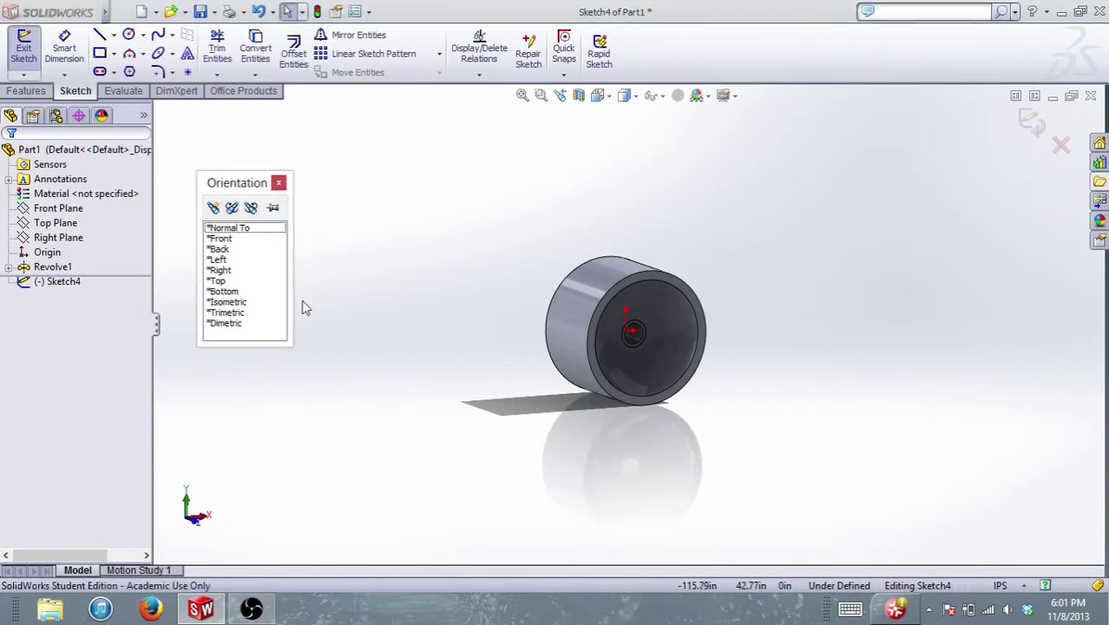
{"action": "left_click", "coordinate": [258, 239]}
{"action": "key", "text": "space"}
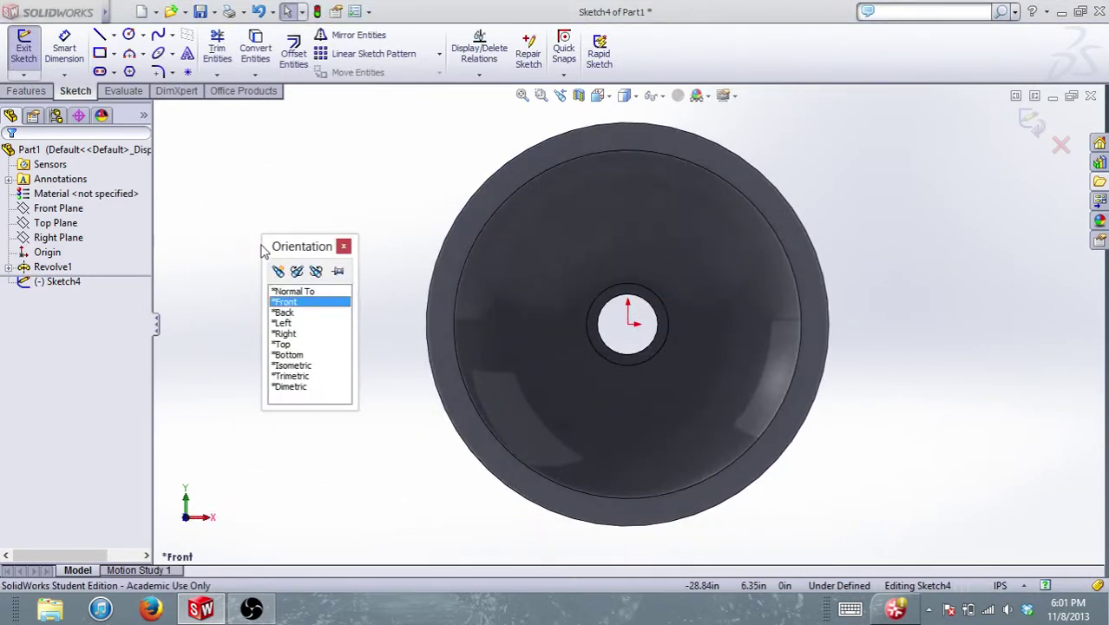
{"action": "left_click", "coordinate": [344, 246]}
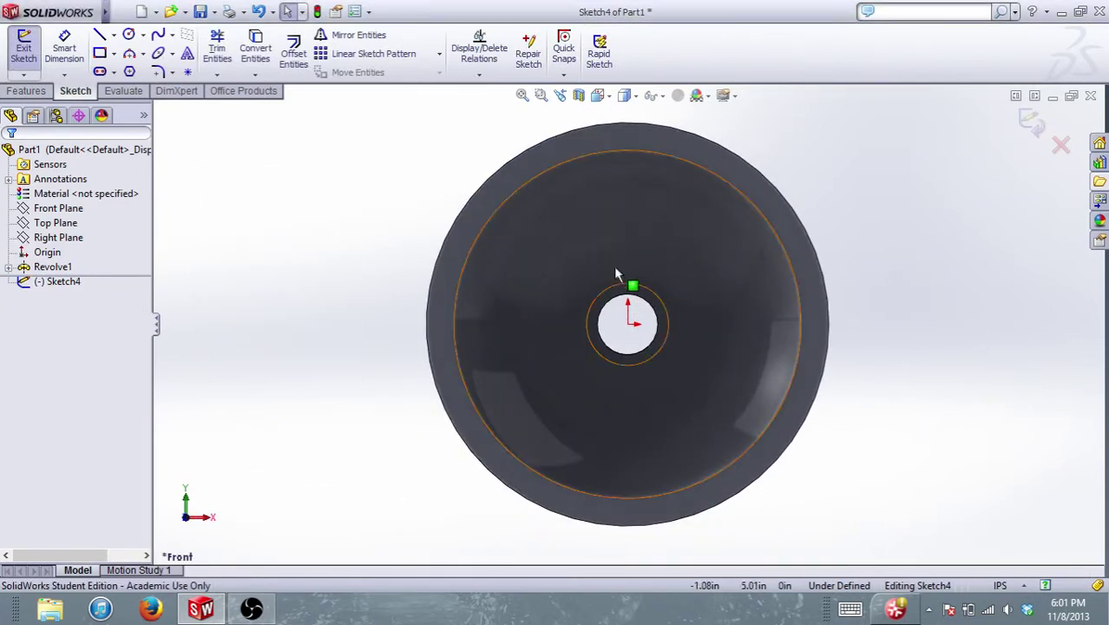
- Convert the hub's outer circular edge and the rim's inner circular edge into sketch circles
{"action": "scroll", "coordinate": [643, 300], "scroll_direction": "down", "scroll_amount": 4}
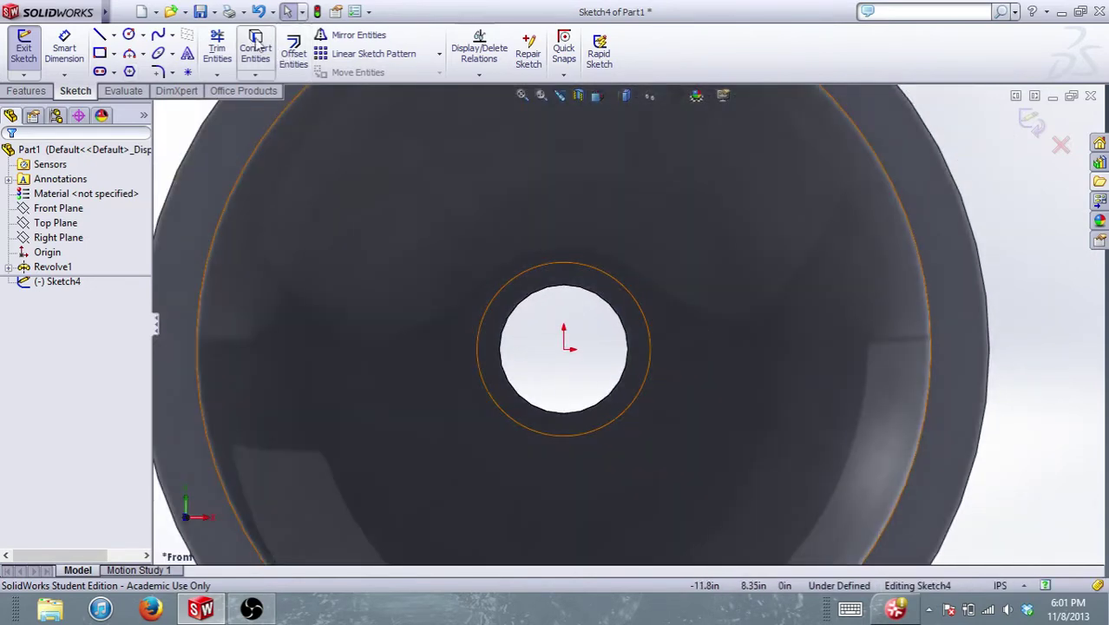
{"action": "left_click", "coordinate": [255, 48]}
{"action": "left_click", "coordinate": [632, 296]}
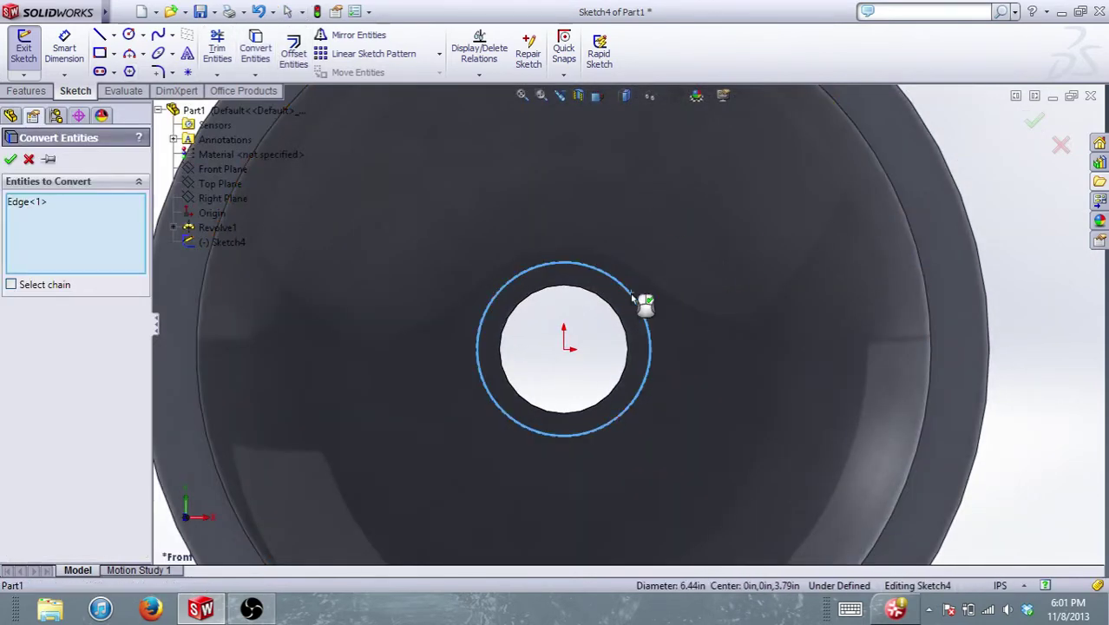
{"action": "left_click", "coordinate": [917, 247]}
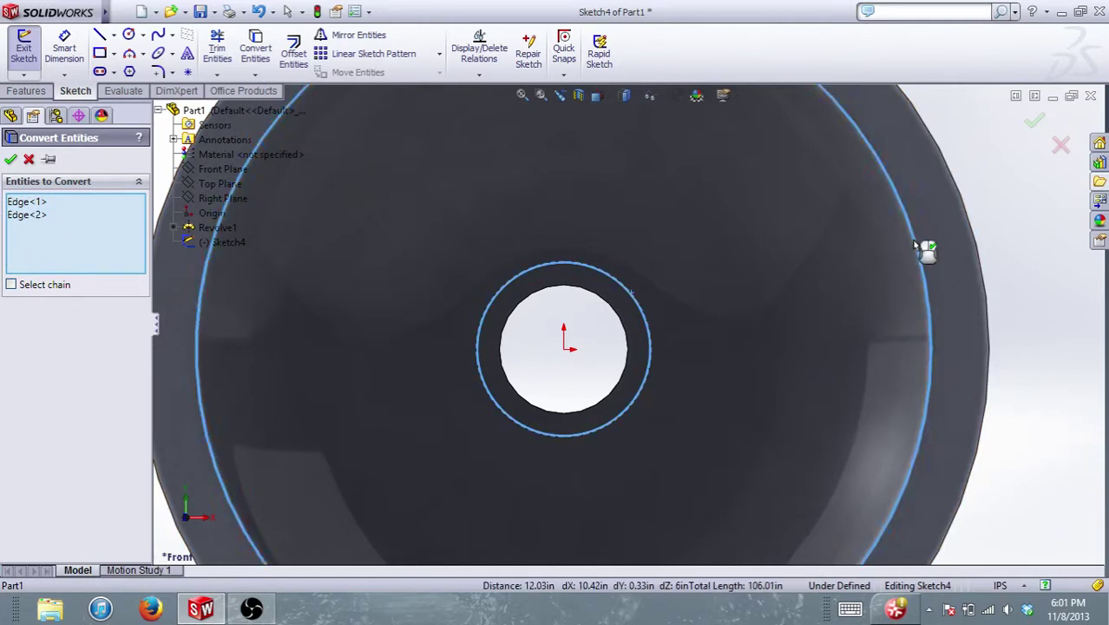
{"action": "left_click", "coordinate": [11, 159]}
{"action": "scroll", "coordinate": [664, 248], "scroll_direction": "up", "scroll_amount": 5}
{"action": "scroll", "coordinate": [664, 295], "scroll_direction": "down", "scroll_amount": 6}
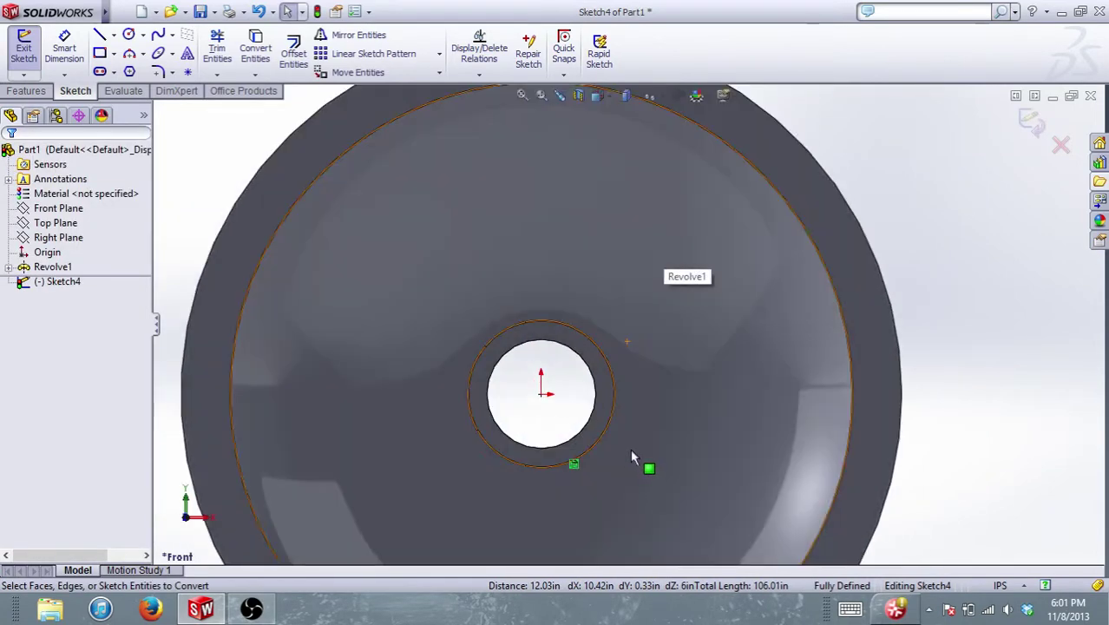
{"action": "scroll", "coordinate": [594, 314], "scroll_direction": "up", "scroll_amount": 3}
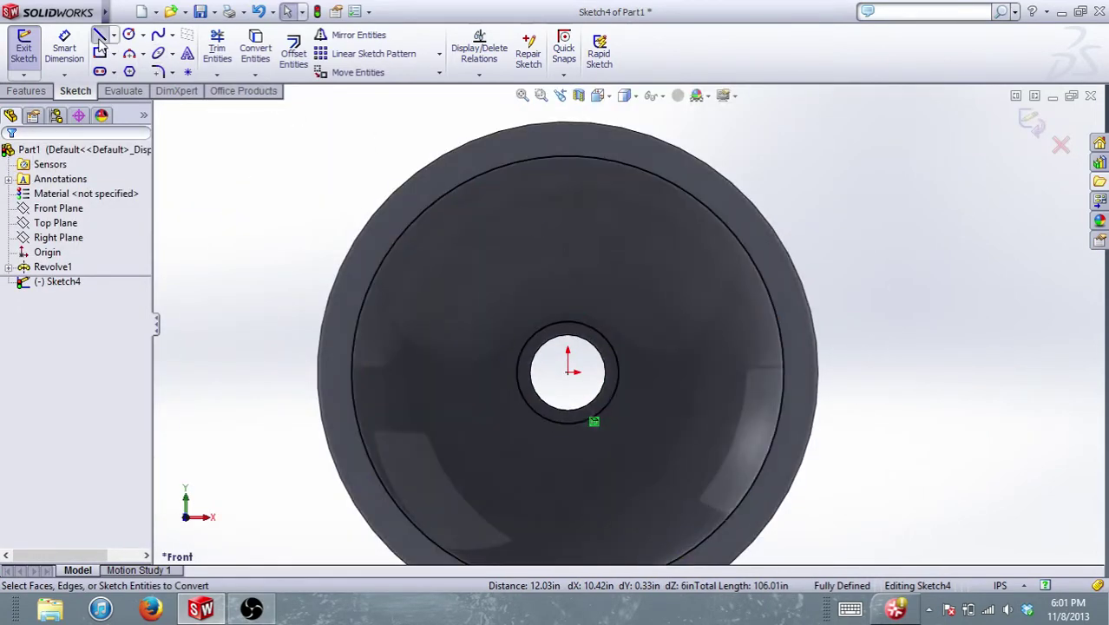
- Draw a vertical line from the top of the hub circle up to the rim's inner circle
{"action": "left_click", "coordinate": [99, 37]}
{"action": "left_click", "coordinate": [568, 322]}
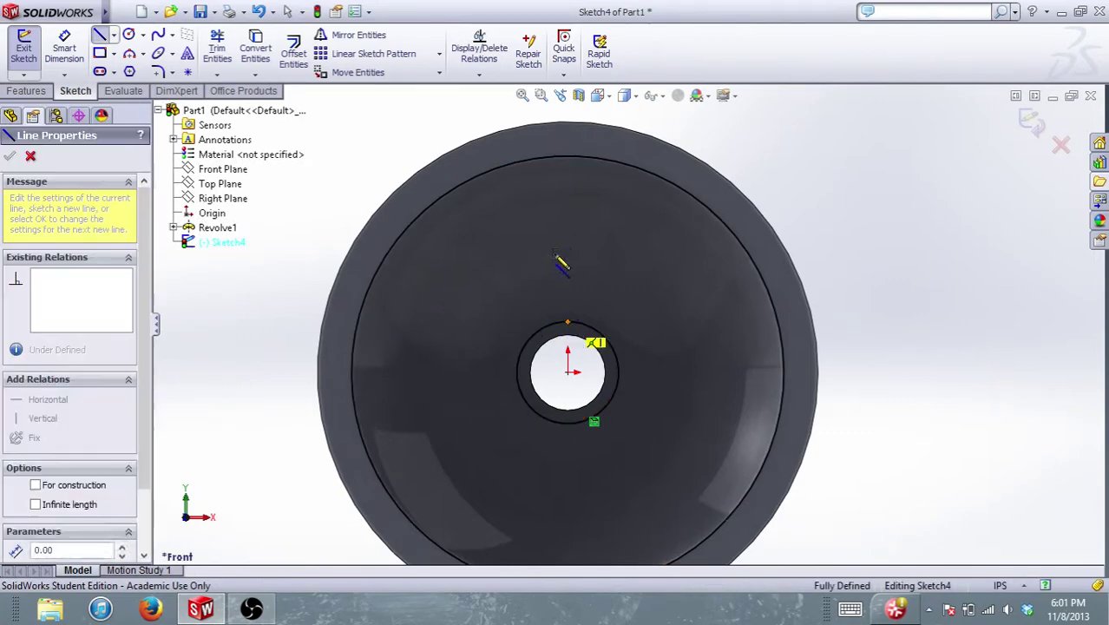
{"action": "left_click", "coordinate": [570, 169]}
{"action": "key", "text": "Escape"}
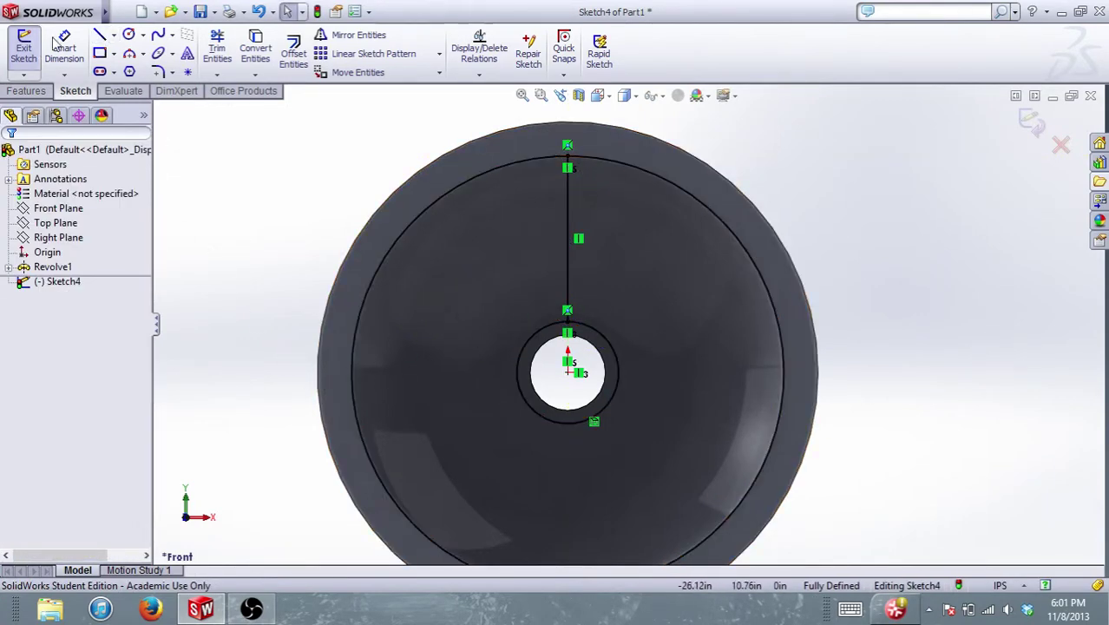
- Draw a slanted line from the origin up to the rim's inner circle, just to the right of the vertical line
{"action": "left_click", "coordinate": [100, 36]}
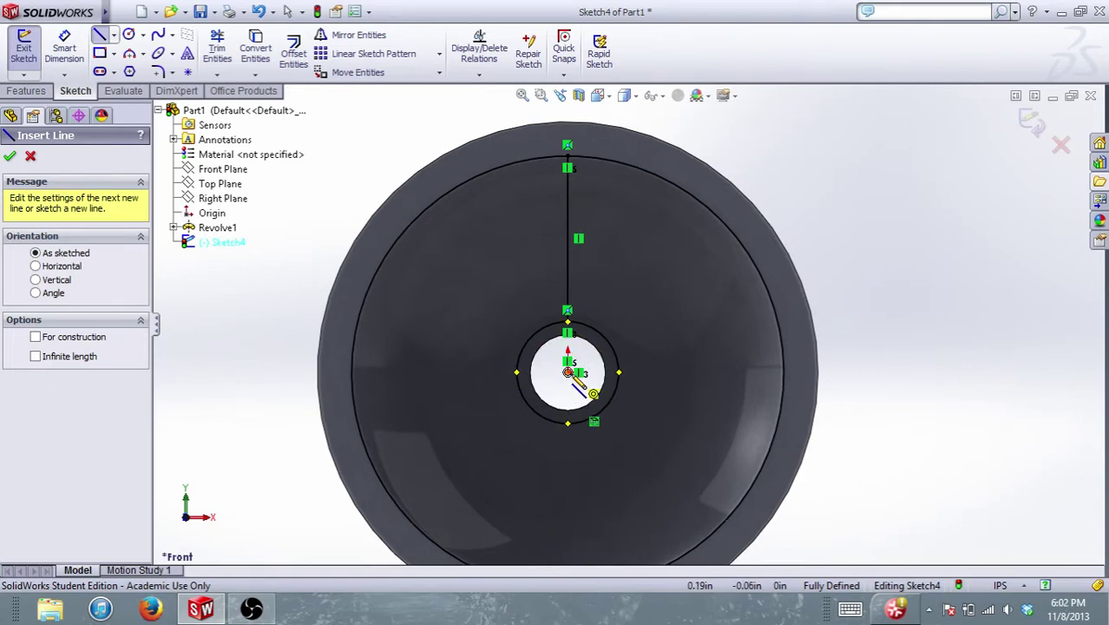
{"action": "left_click", "coordinate": [578, 346]}
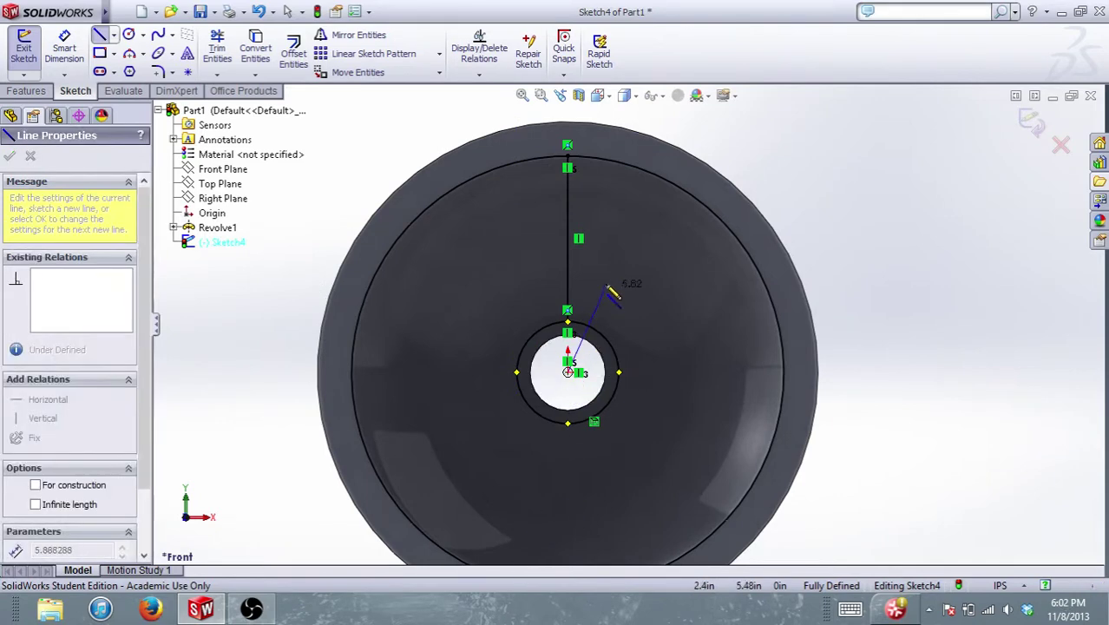
{"action": "left_click", "coordinate": [643, 162]}
{"action": "key", "text": "Escape"}
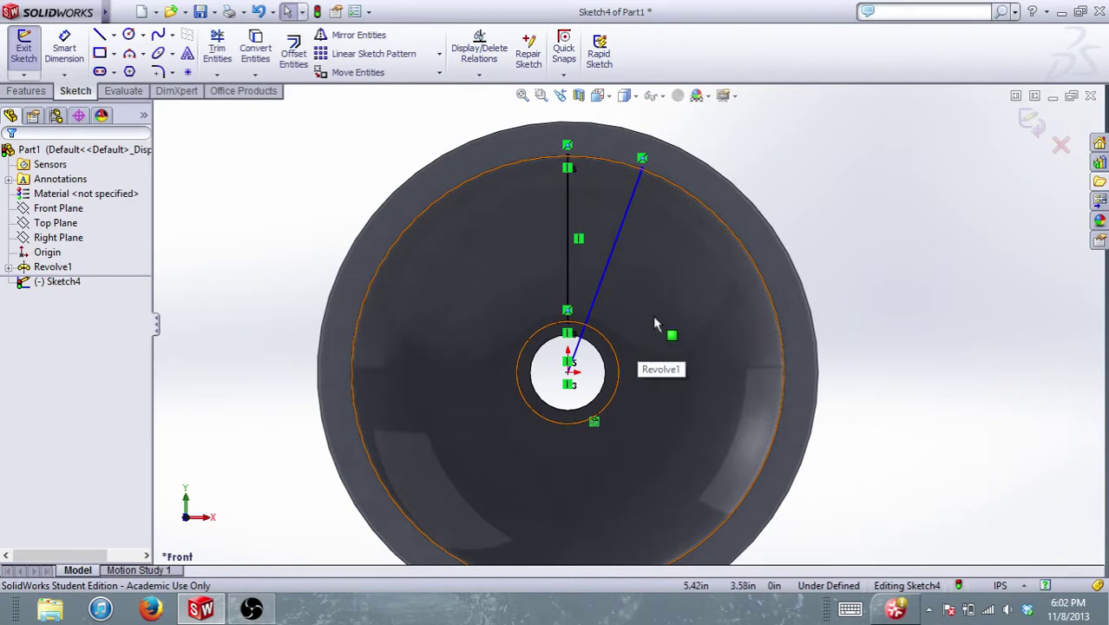
- Power trim the slanted line inside the hub and the excess of both circles, keeping a closed wedge between hub and rim
{"action": "scroll", "coordinate": [608, 317], "scroll_direction": "down", "scroll_amount": 5}
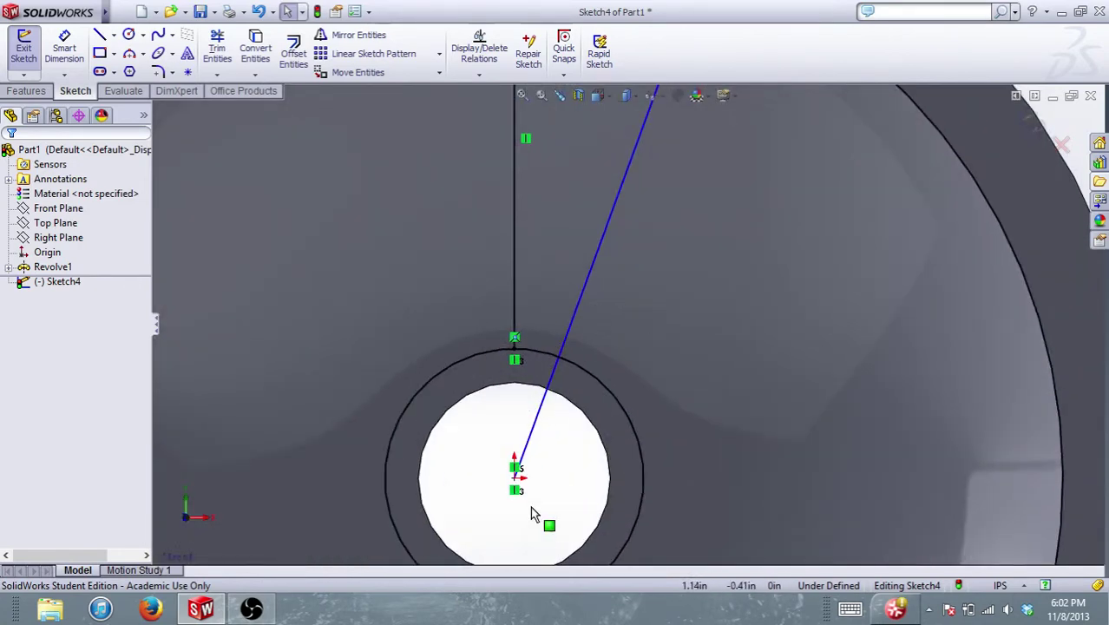
{"action": "left_click", "coordinate": [552, 390]}
{"action": "left_click", "coordinate": [217, 48]}
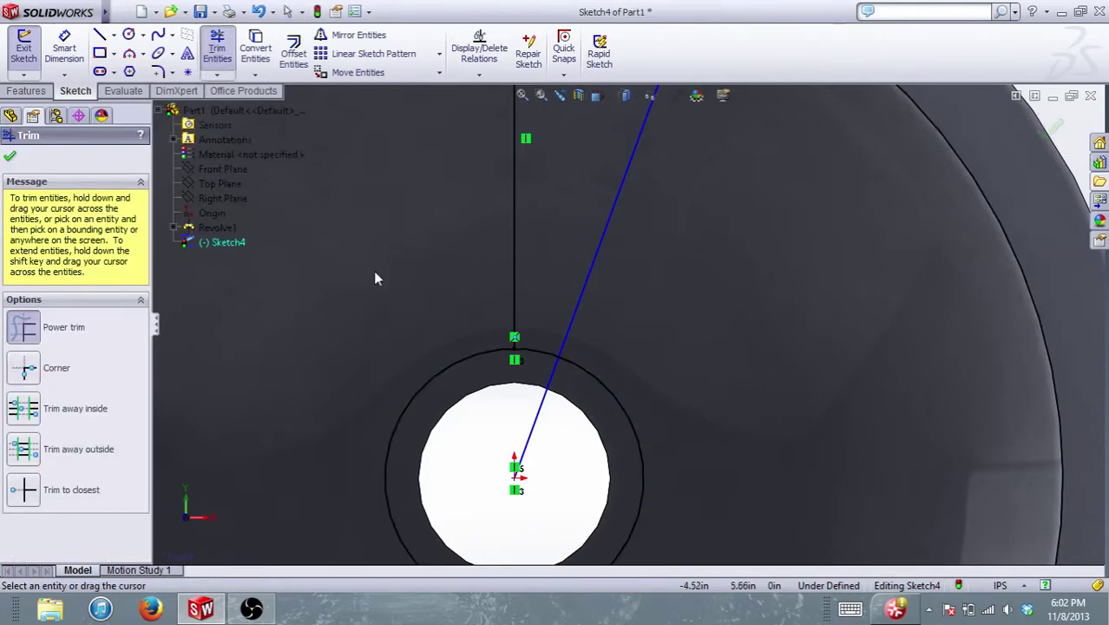
{"action": "left_click_drag", "start_coordinate": [556, 446], "coordinate": [538, 408]}
{"action": "scroll", "coordinate": [632, 326], "scroll_direction": "up", "scroll_amount": 5}
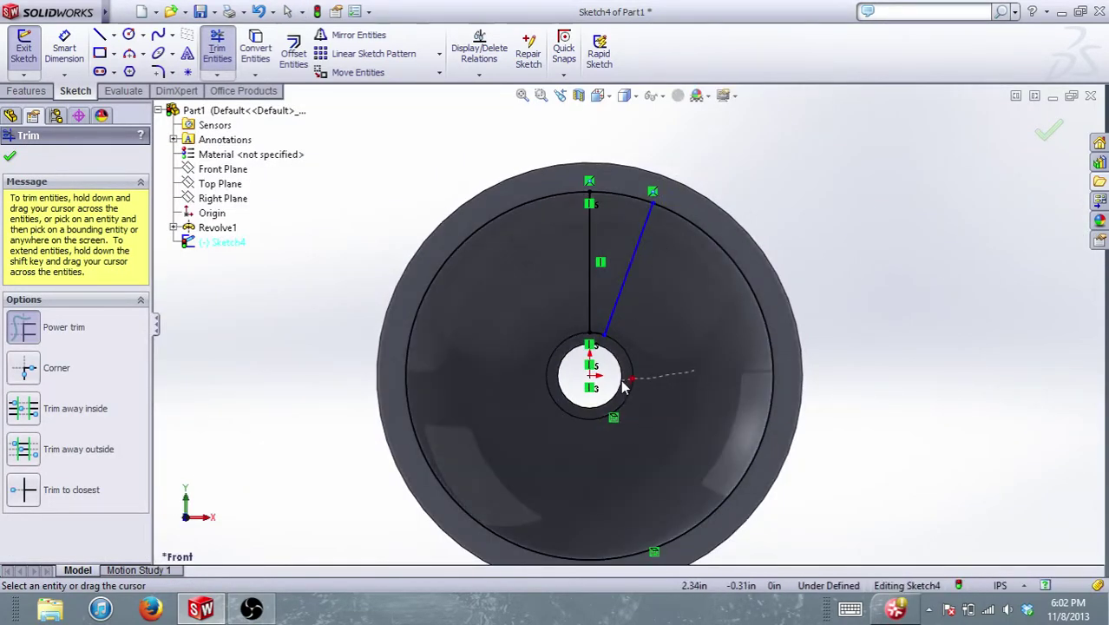
{"action": "left_click_drag", "start_coordinate": [678, 264], "coordinate": [702, 218]}
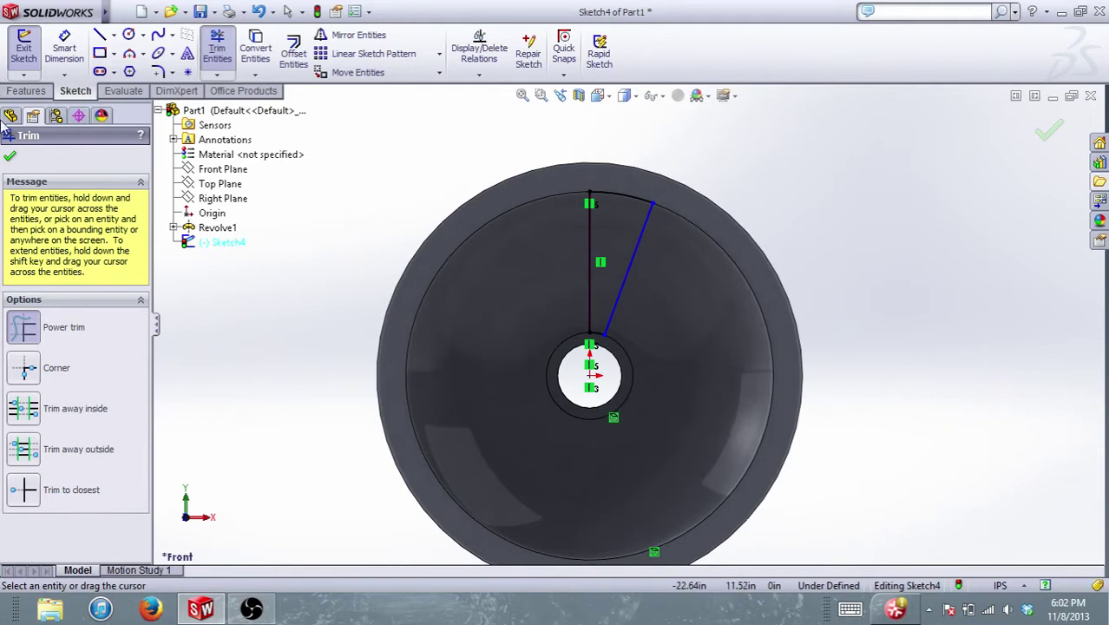
{"action": "left_click_drag", "start_coordinate": [542, 172], "coordinate": [662, 345]}
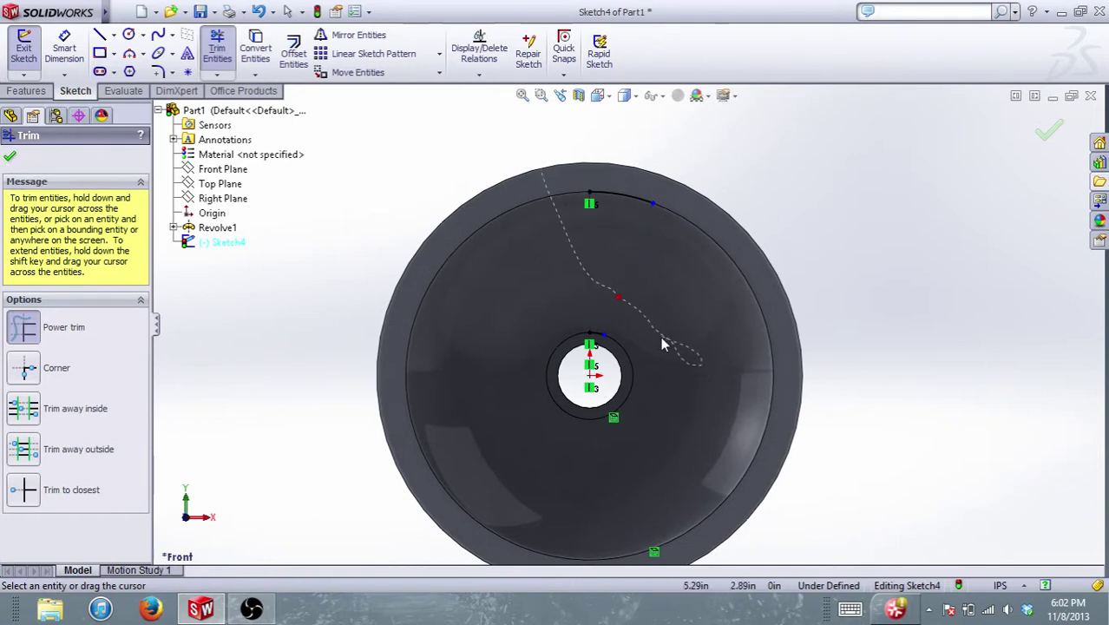
{"action": "key", "text": "ctrl+z"}
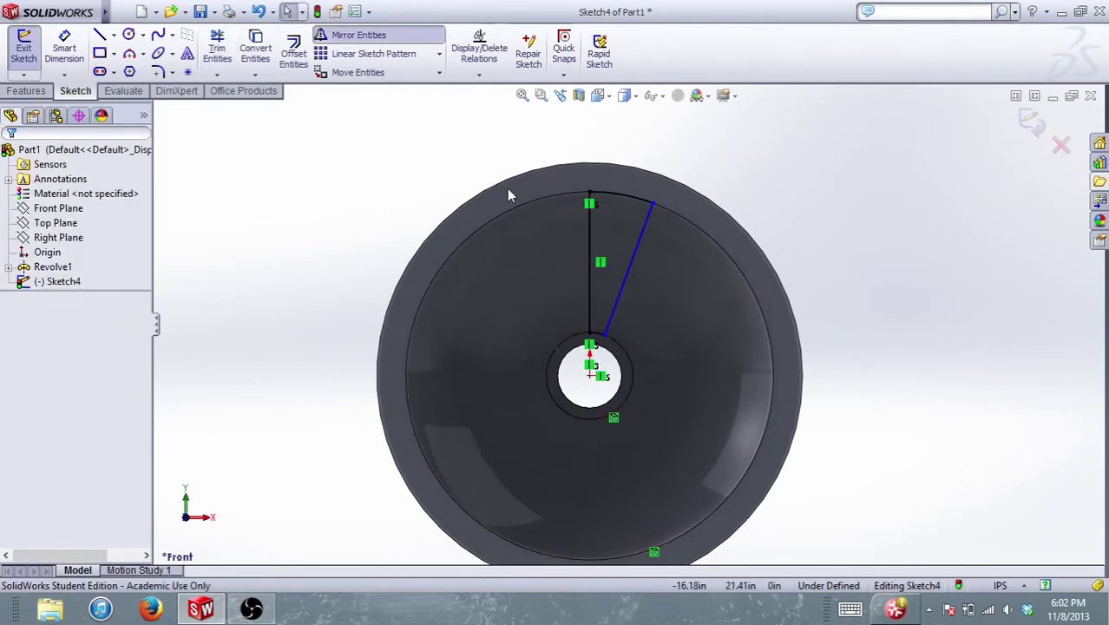
{"action": "left_click_drag", "start_coordinate": [532, 153], "coordinate": [733, 425]}
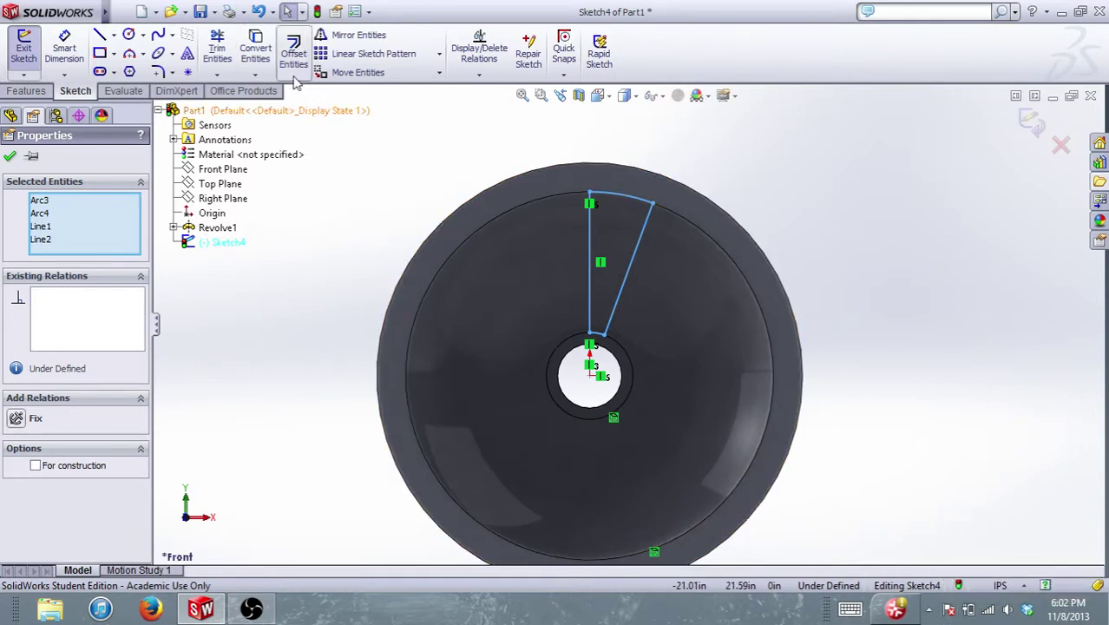
{"action": "left_click", "coordinate": [439, 54]}
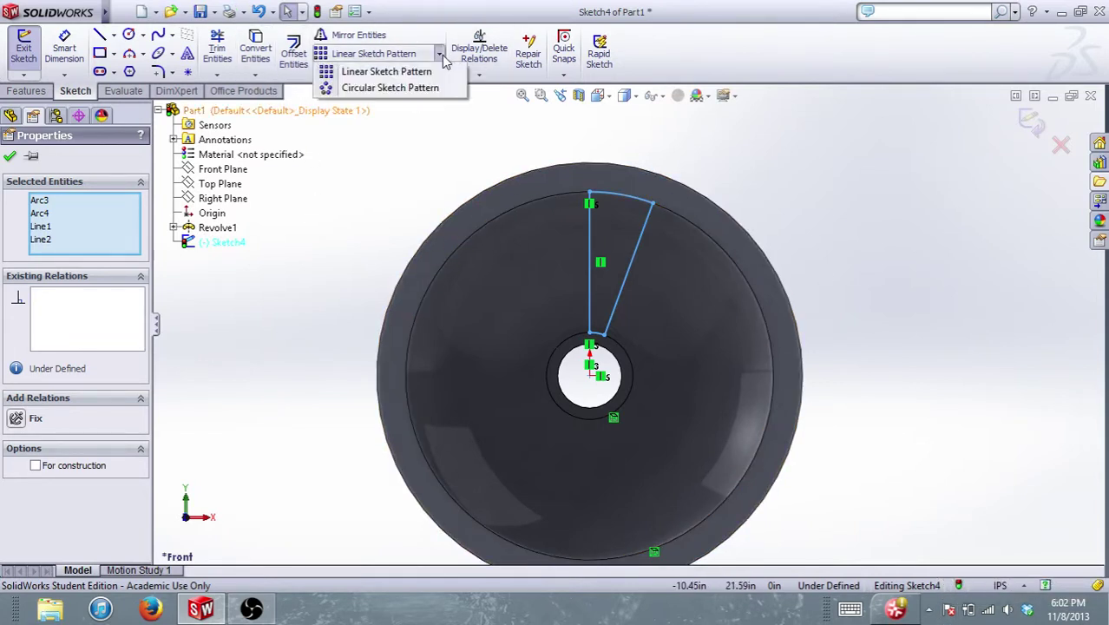
{"action": "left_click", "coordinate": [427, 89]}
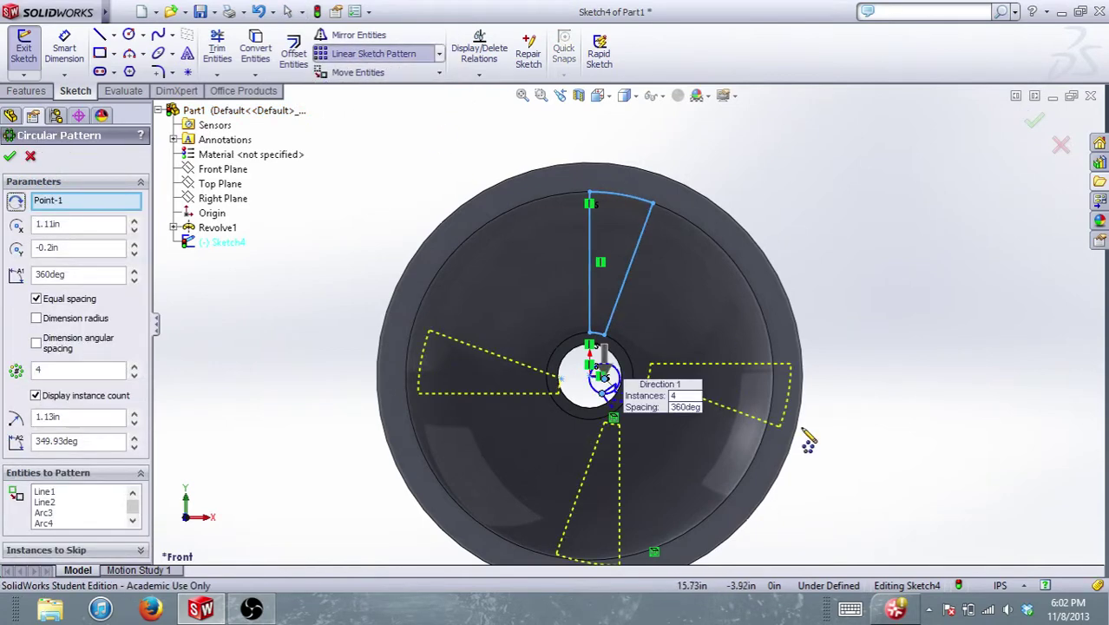
{"action": "scroll", "coordinate": [608, 373], "scroll_direction": "down", "scroll_amount": 8}
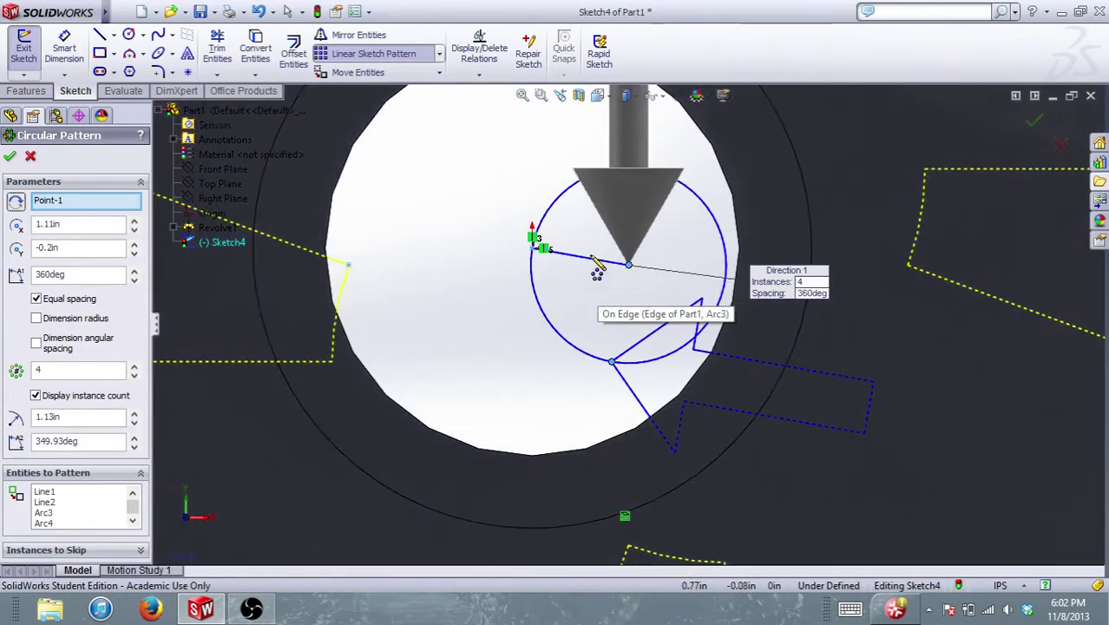
{"action": "left_click", "coordinate": [30, 156]}
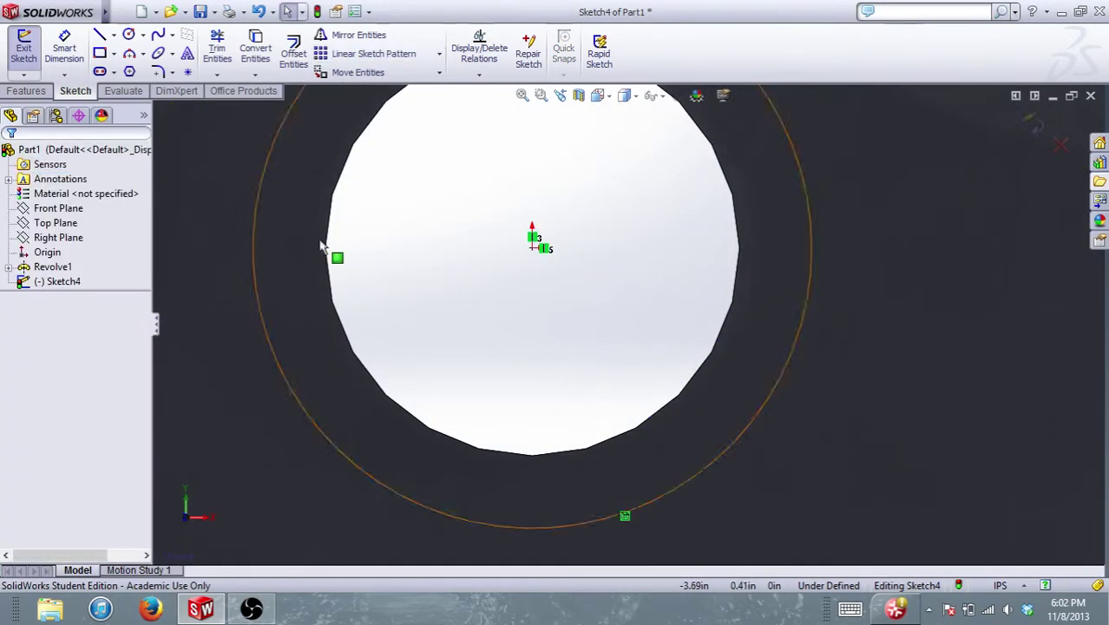
- Start a circular sketch pattern centred on the origin and include the wedge's two lines and two arcs
{"action": "scroll", "coordinate": [621, 304], "scroll_direction": "up", "scroll_amount": 6}
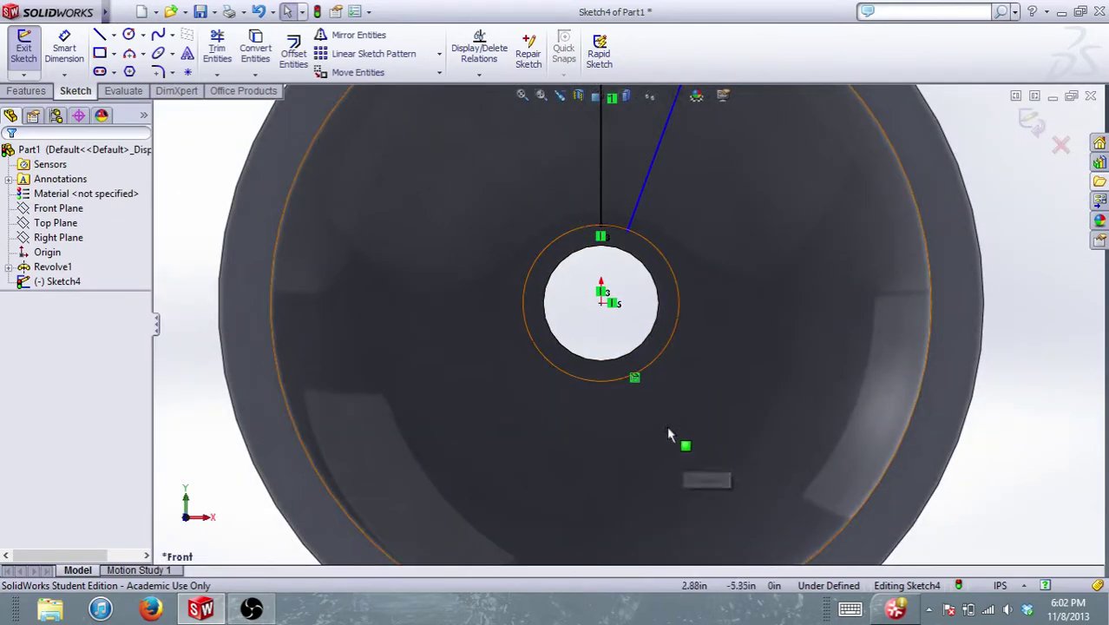
{"action": "left_click", "coordinate": [439, 53]}
{"action": "left_click", "coordinate": [421, 88]}
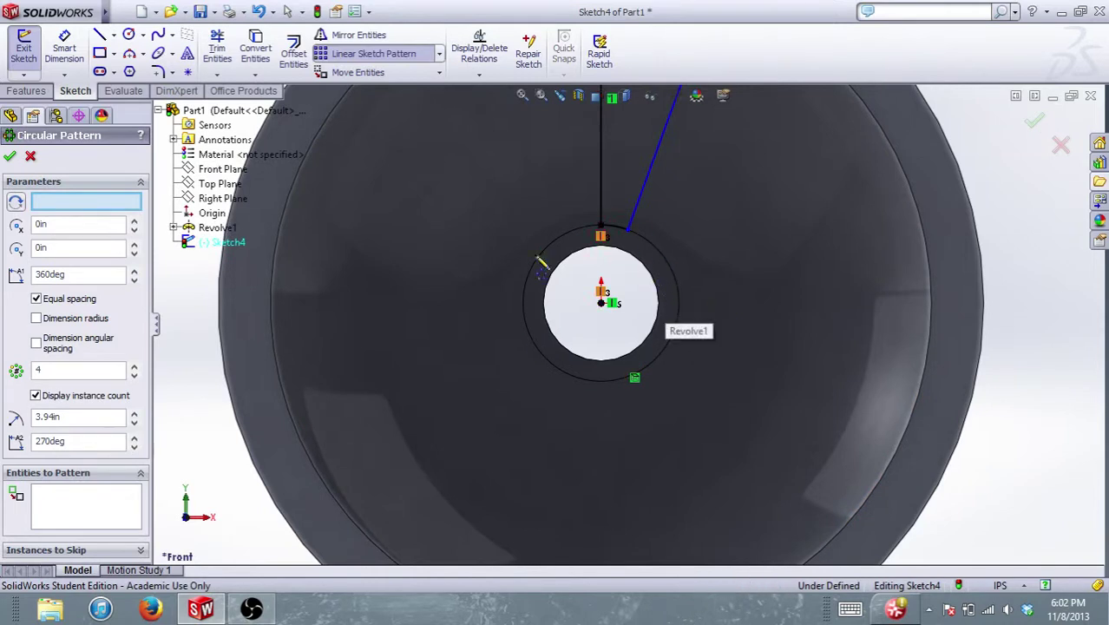
{"action": "scroll", "coordinate": [626, 237], "scroll_direction": "up", "scroll_amount": 4}
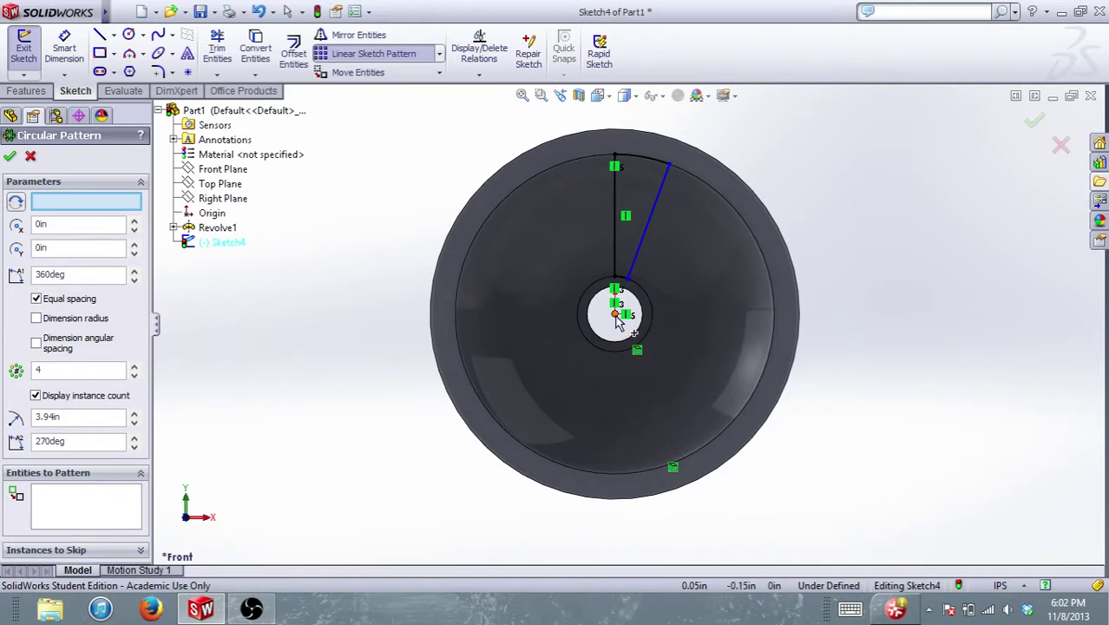
{"action": "left_click", "coordinate": [75, 505]}
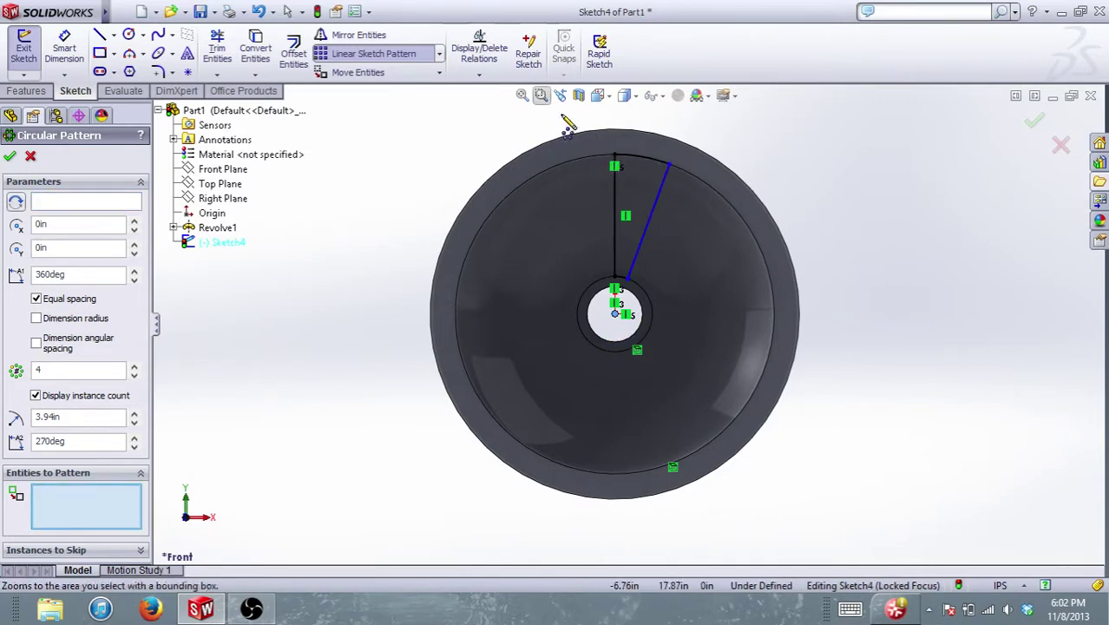
{"action": "left_click", "coordinate": [660, 219]}
{"action": "left_click", "coordinate": [616, 224]}
{"action": "left_click", "coordinate": [642, 159]}
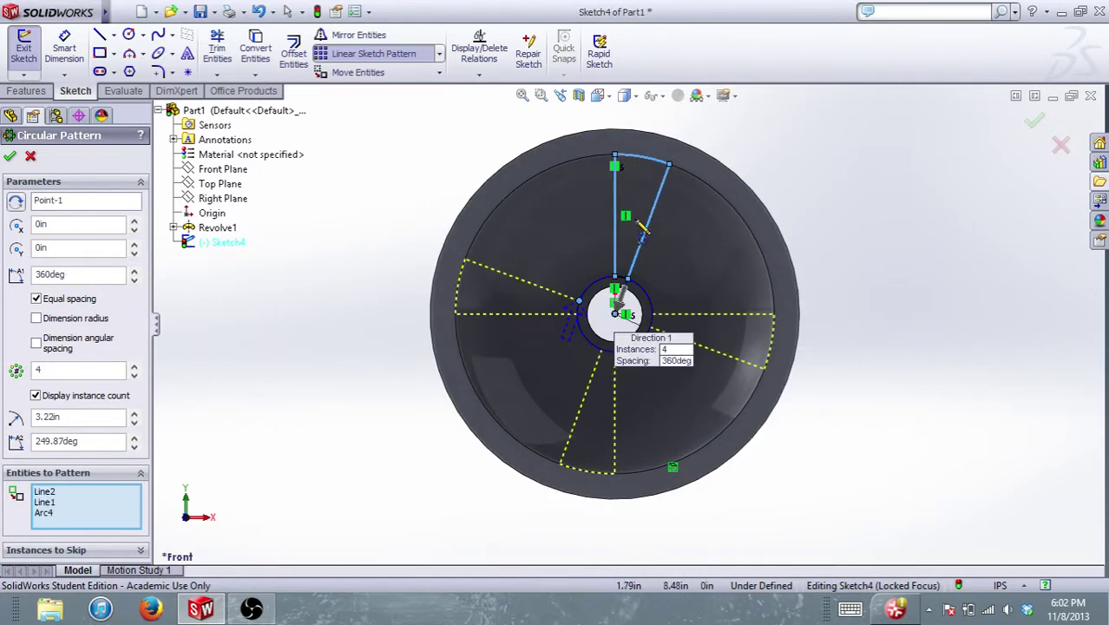
{"action": "left_click", "coordinate": [624, 277]}
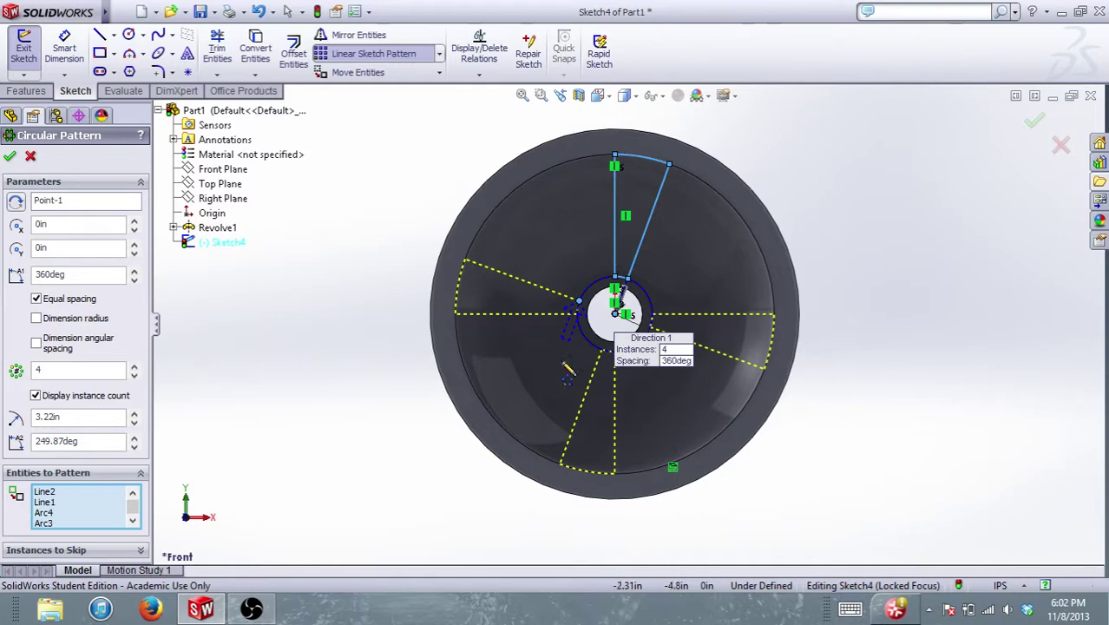
- Set the circular pattern of the wedge to 8 instances and apply it
{"action": "scroll", "coordinate": [610, 327], "scroll_direction": "down", "scroll_amount": 6}
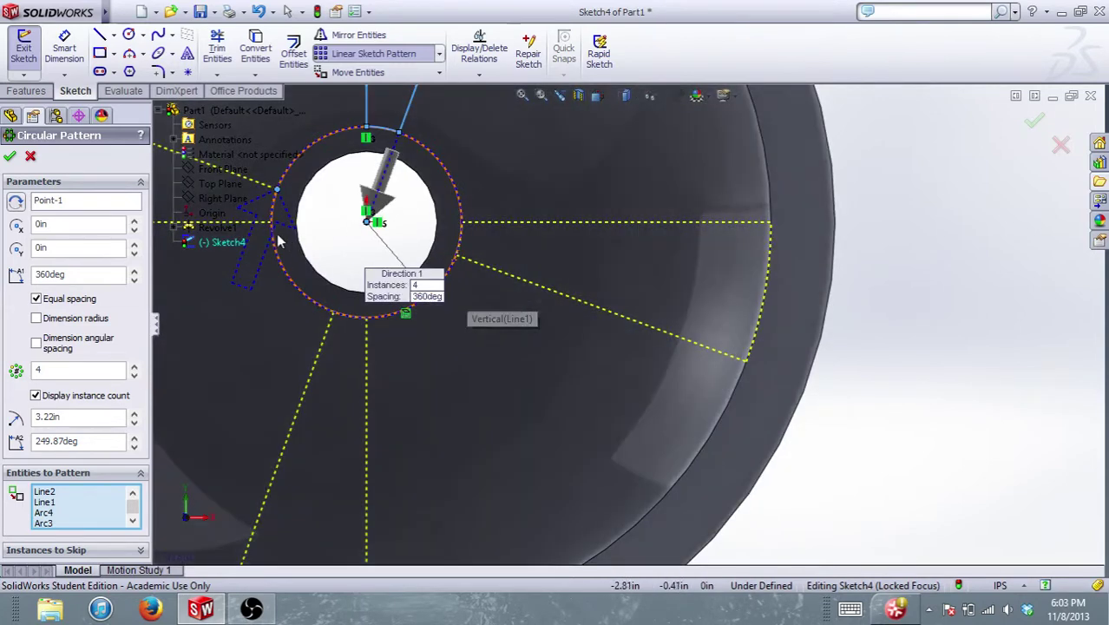
{"action": "key", "text": "alt+e"}
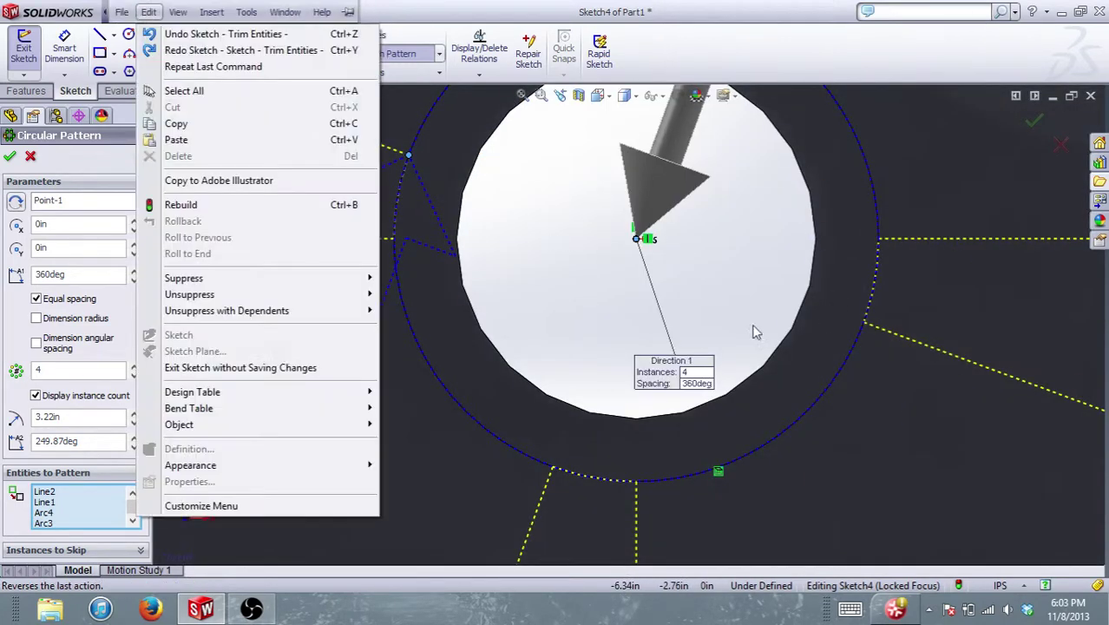
{"action": "key", "text": "Escape"}
{"action": "scroll", "coordinate": [597, 310], "scroll_direction": "up", "scroll_amount": 6}
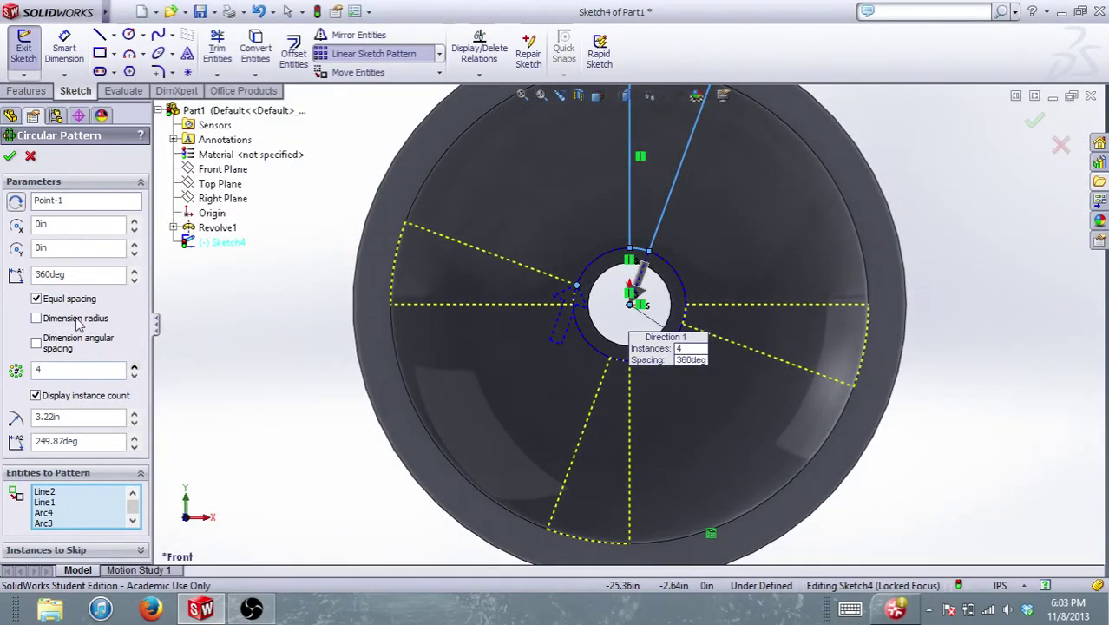
{"action": "left_click", "coordinate": [135, 367]}
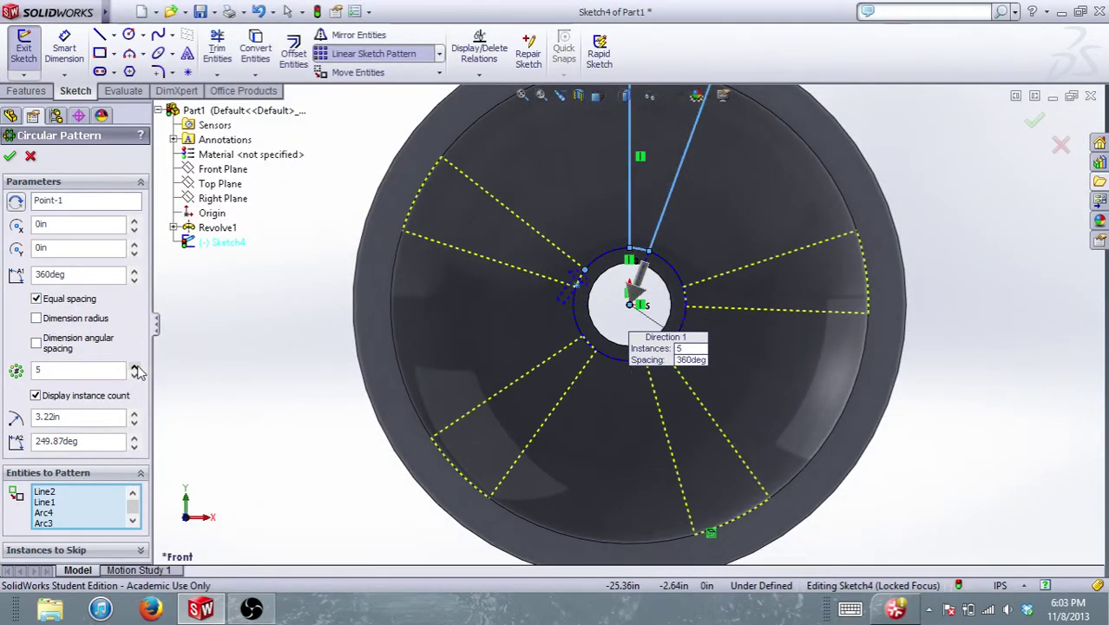
{"action": "left_click", "coordinate": [136, 366]}
{"action": "left_click", "coordinate": [135, 366]}
{"action": "left_click", "coordinate": [136, 366]}
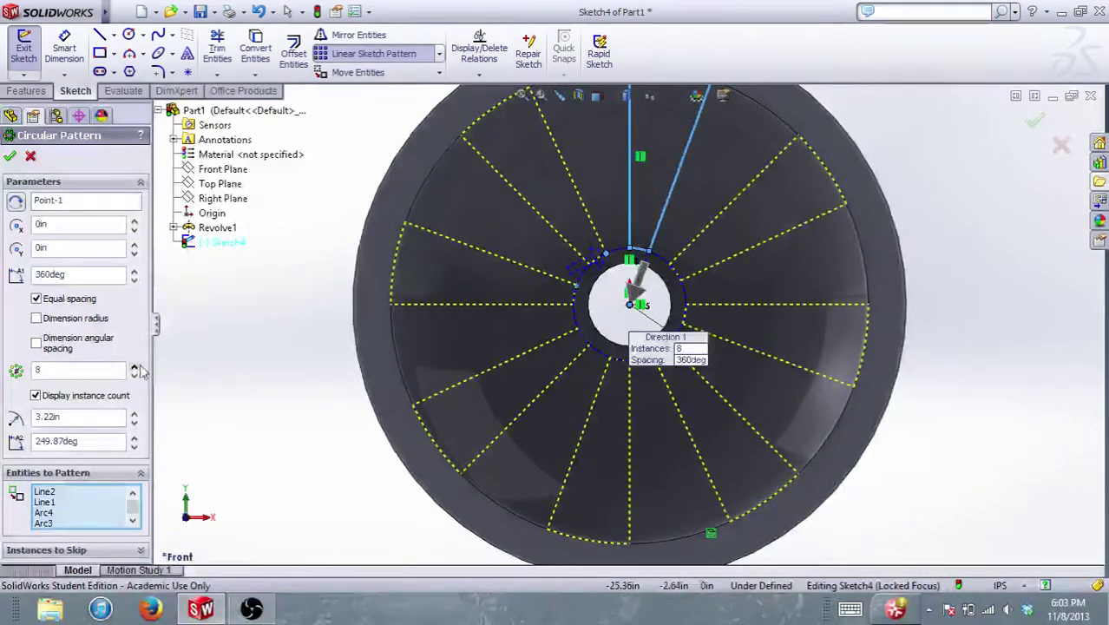
{"action": "left_click", "coordinate": [10, 157]}
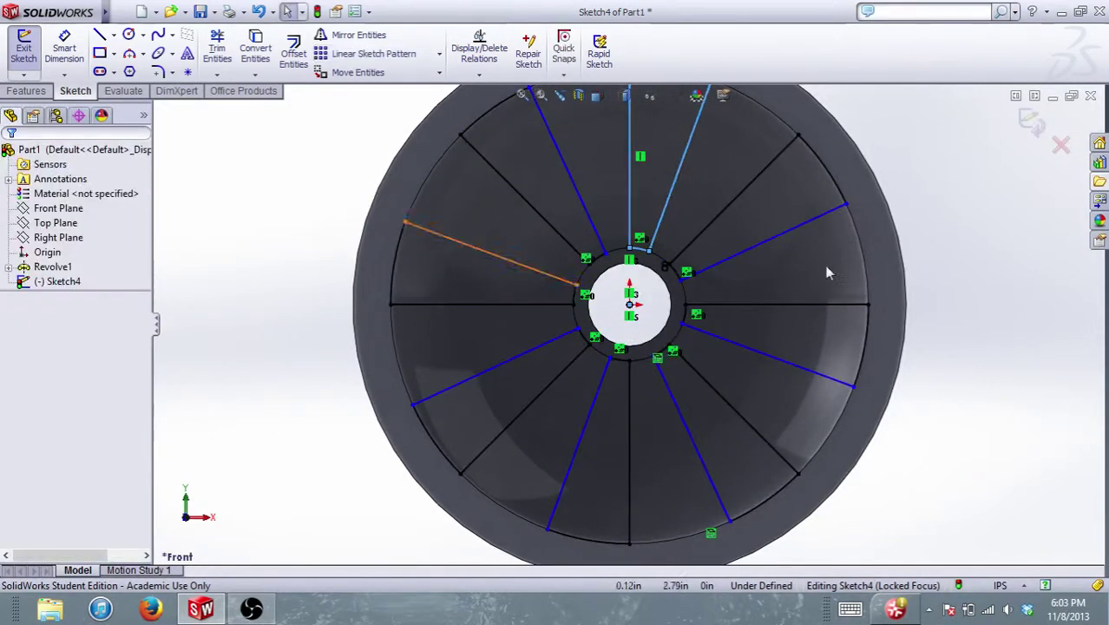
- Finish the wedge sketch and set the extruded cut's first direction to Through All
{"action": "left_click", "coordinate": [1035, 131]}
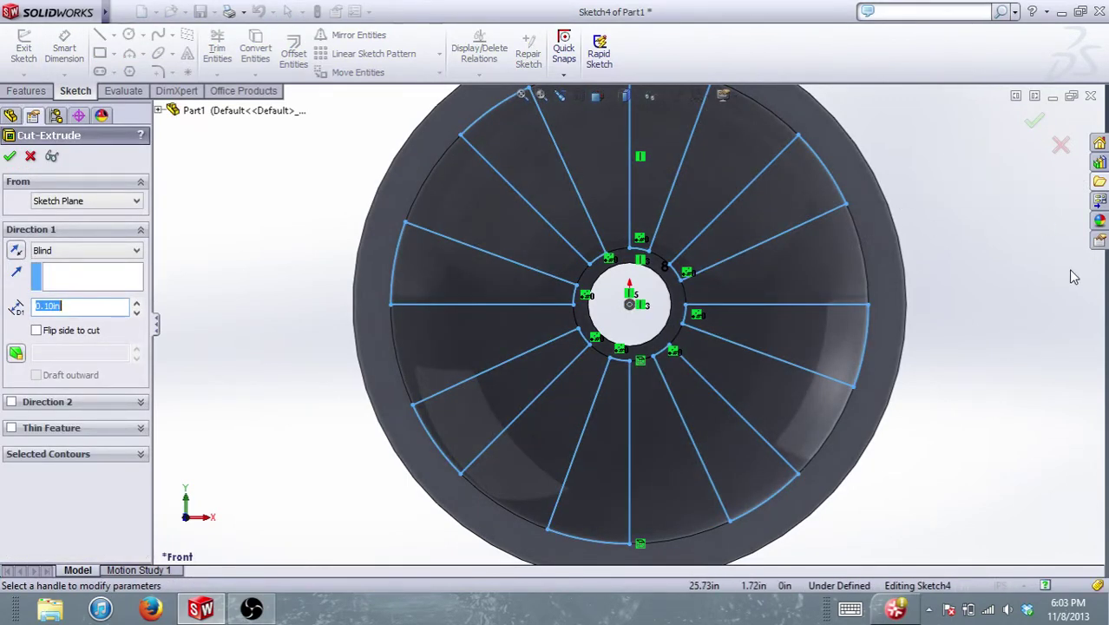
{"action": "scroll", "coordinate": [759, 254], "scroll_direction": "up", "scroll_amount": 5}
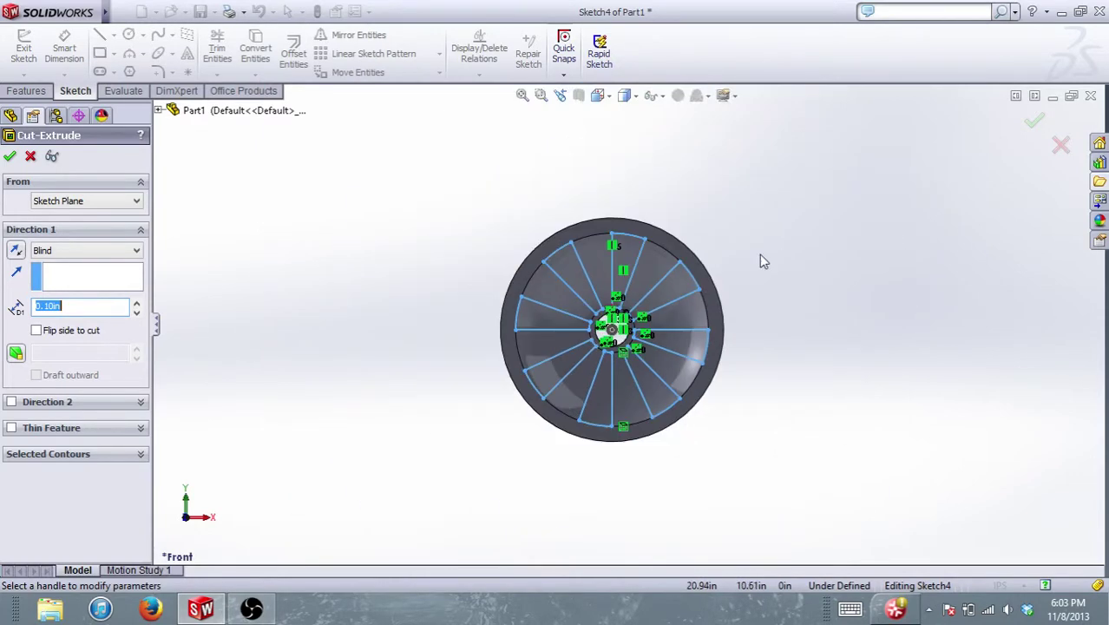
{"action": "middle_click_drag", "start_coordinate": [760, 254], "coordinate": [718, 285]}
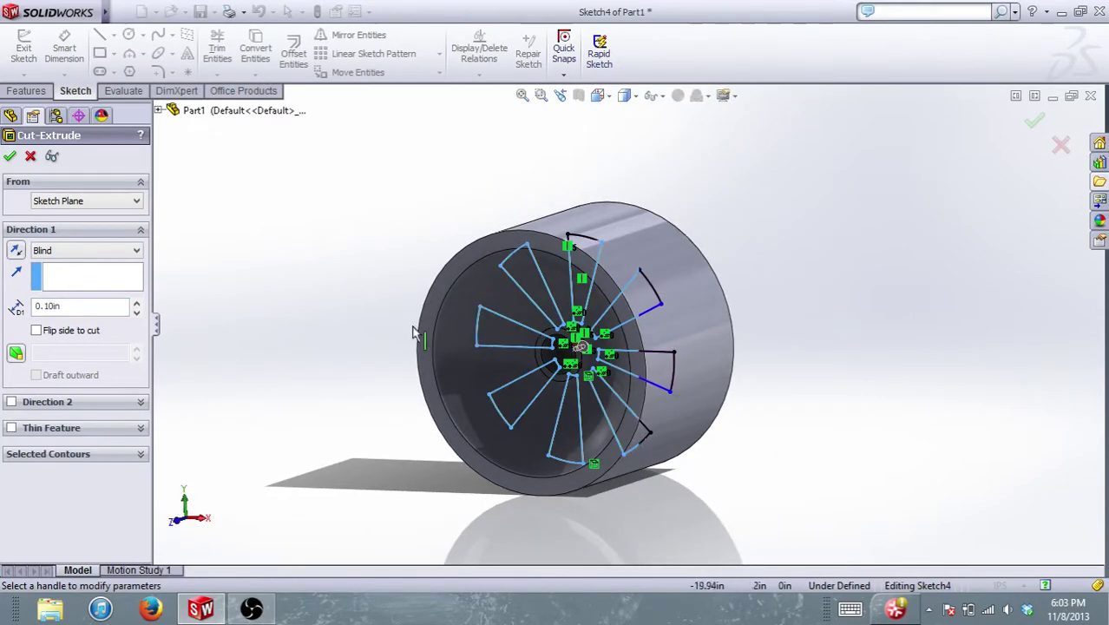
{"action": "left_click", "coordinate": [135, 254]}
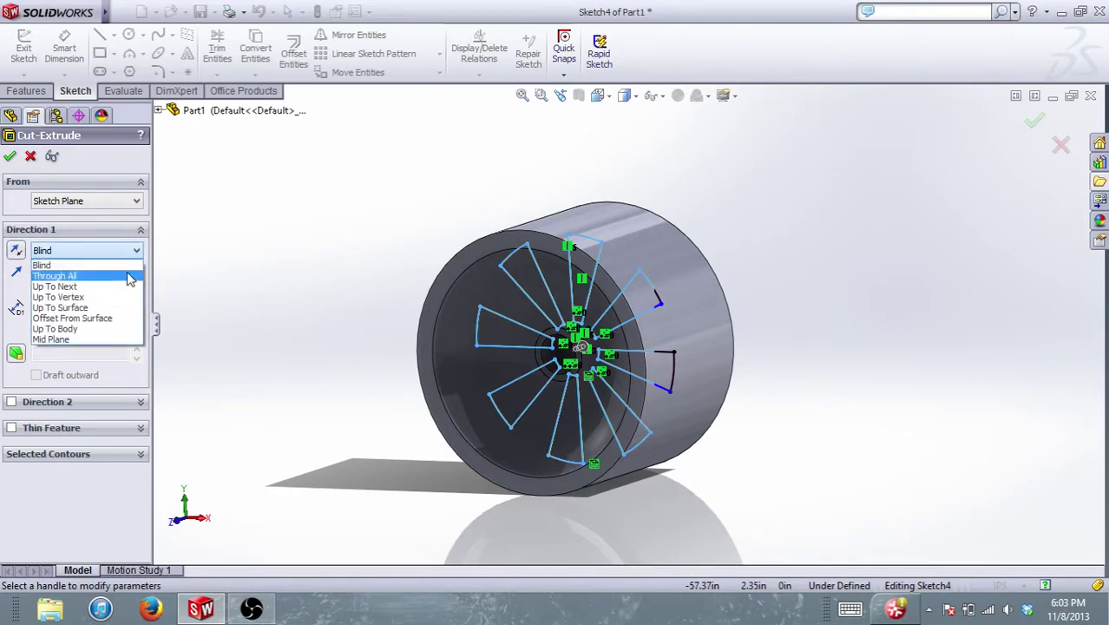
{"action": "left_click", "coordinate": [127, 278]}
- Add a second cut direction with Through All and complete the cut of the wedges through the wheel
{"action": "middle_click_drag", "start_coordinate": [374, 364], "coordinate": [532, 193]}
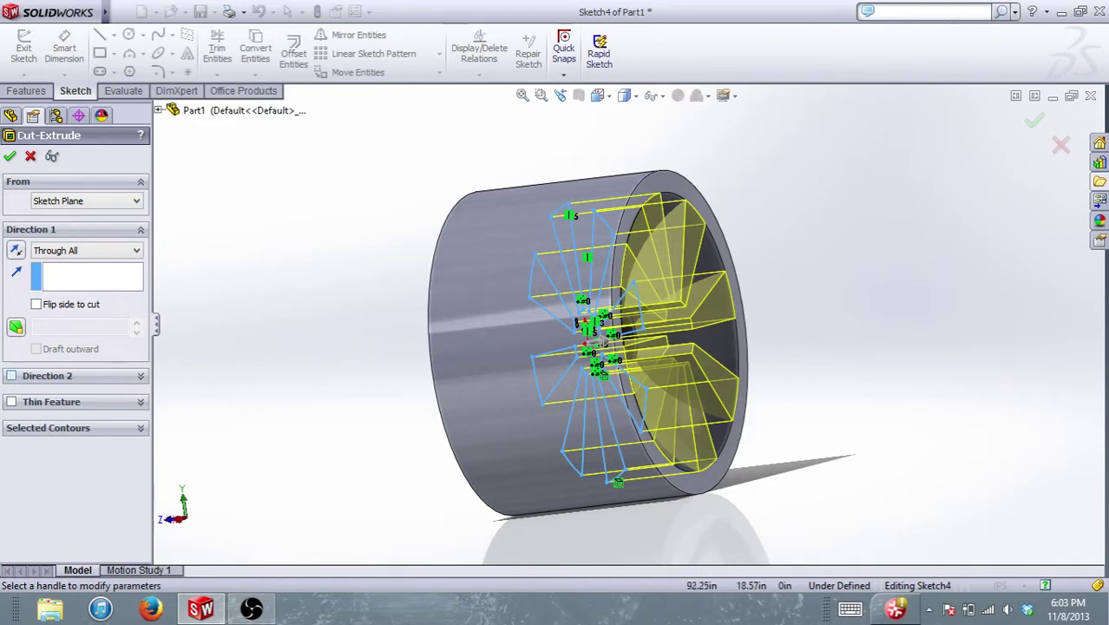
{"action": "left_click", "coordinate": [47, 375]}
{"action": "middle_click_drag", "start_coordinate": [543, 314], "coordinate": [633, 370]}
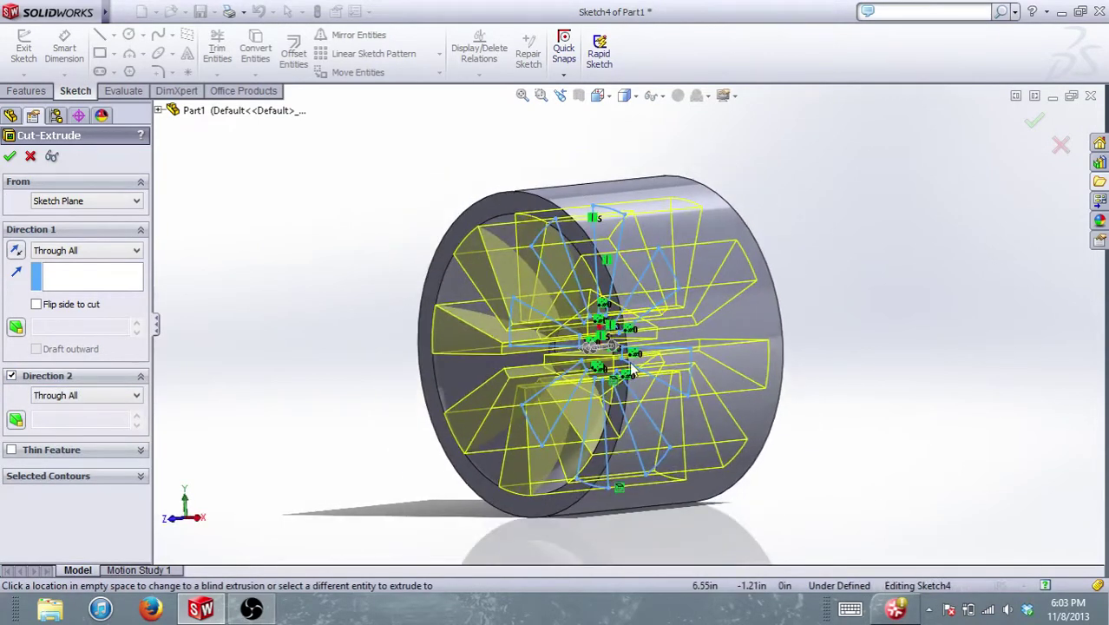
{"action": "left_click", "coordinate": [9, 156]}
{"action": "middle_click_drag", "start_coordinate": [517, 328], "coordinate": [656, 322]}
{"action": "scroll", "coordinate": [753, 330], "scroll_direction": "up", "scroll_amount": 5}
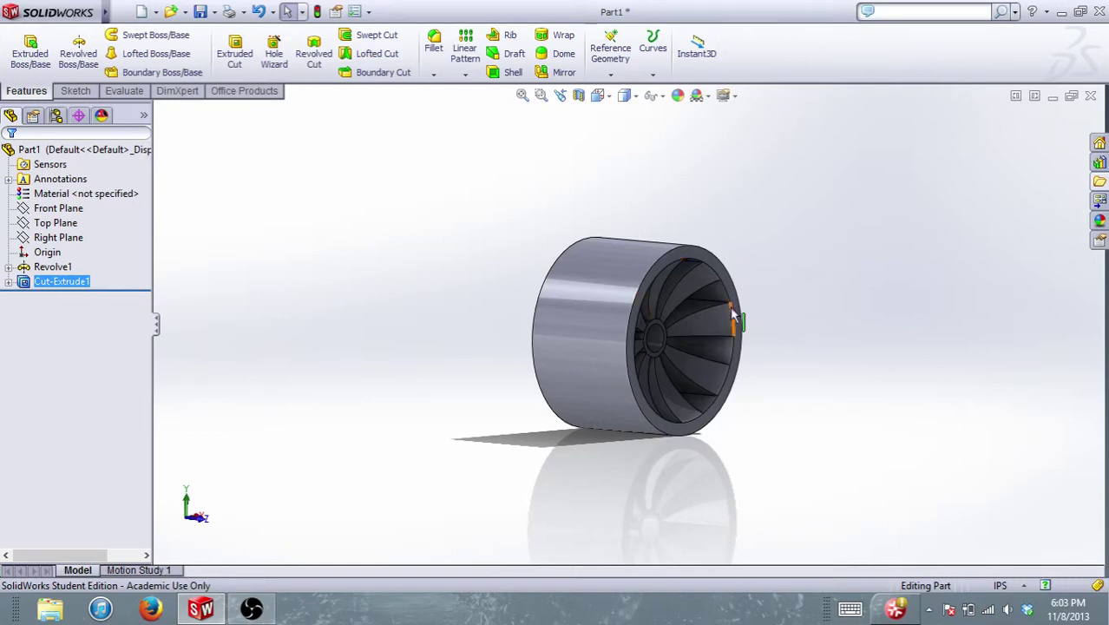
- Start a Revolved Boss/Base sketch on the Right Plane and orient the view normal to that plane
{"action": "scroll", "coordinate": [629, 311], "scroll_direction": "down", "scroll_amount": 4}
{"action": "scroll", "coordinate": [628, 299], "scroll_direction": "up", "scroll_amount": 4}
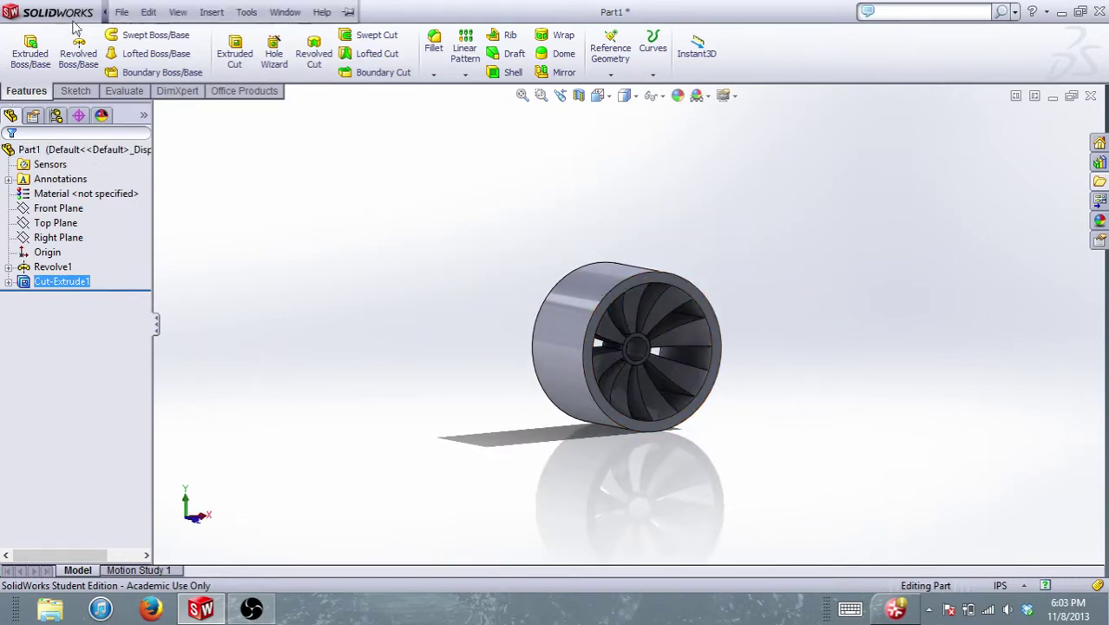
{"action": "left_click", "coordinate": [78, 52]}
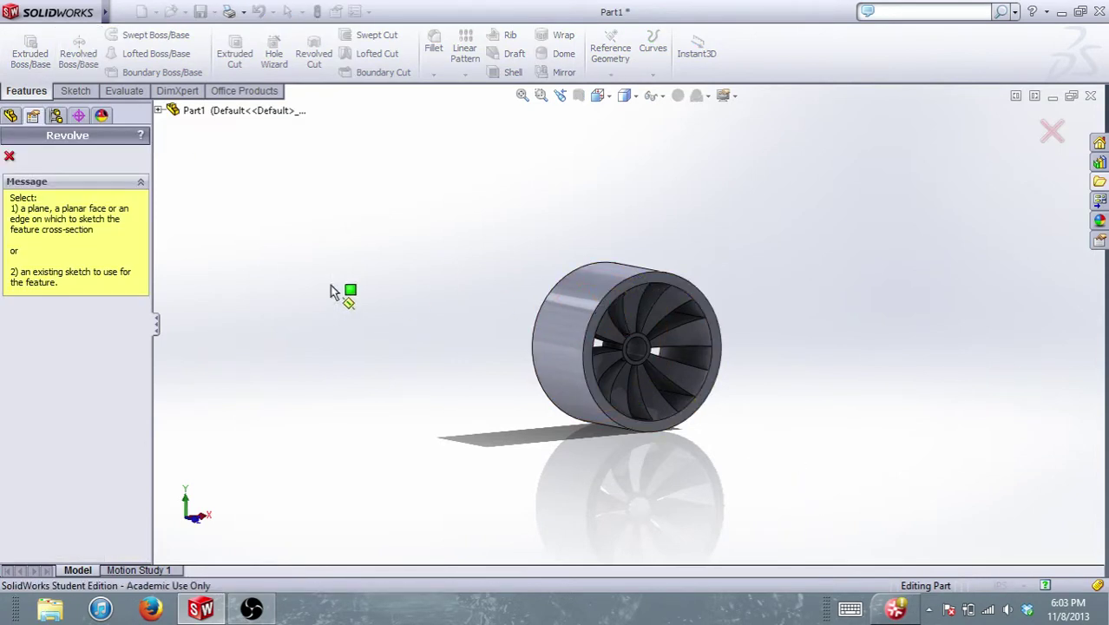
{"action": "left_click", "coordinate": [159, 111]}
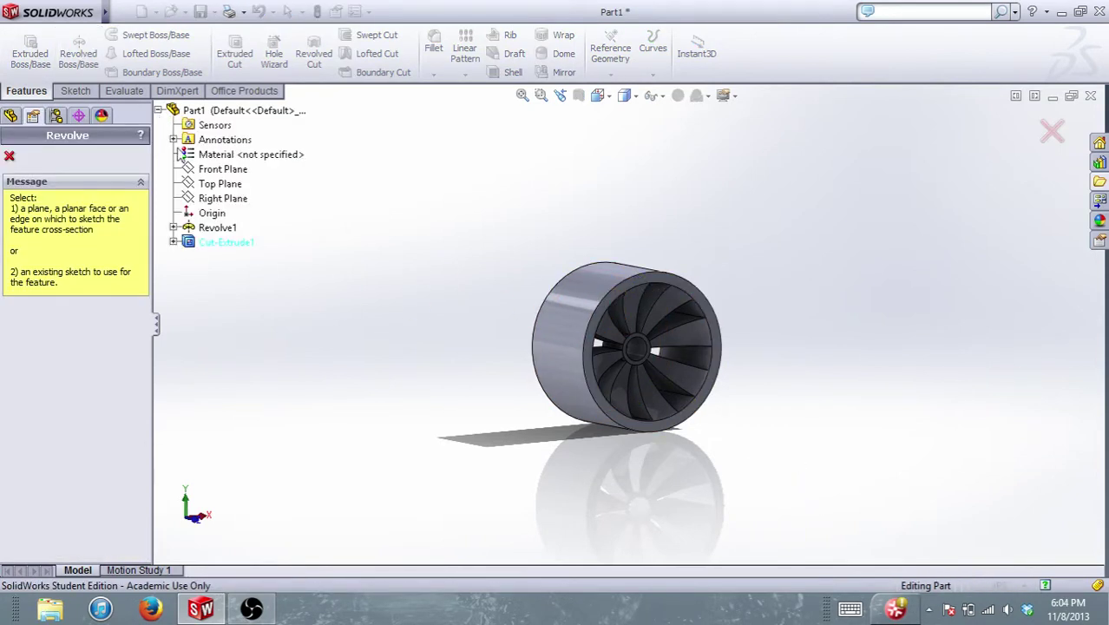
{"action": "left_click", "coordinate": [213, 202]}
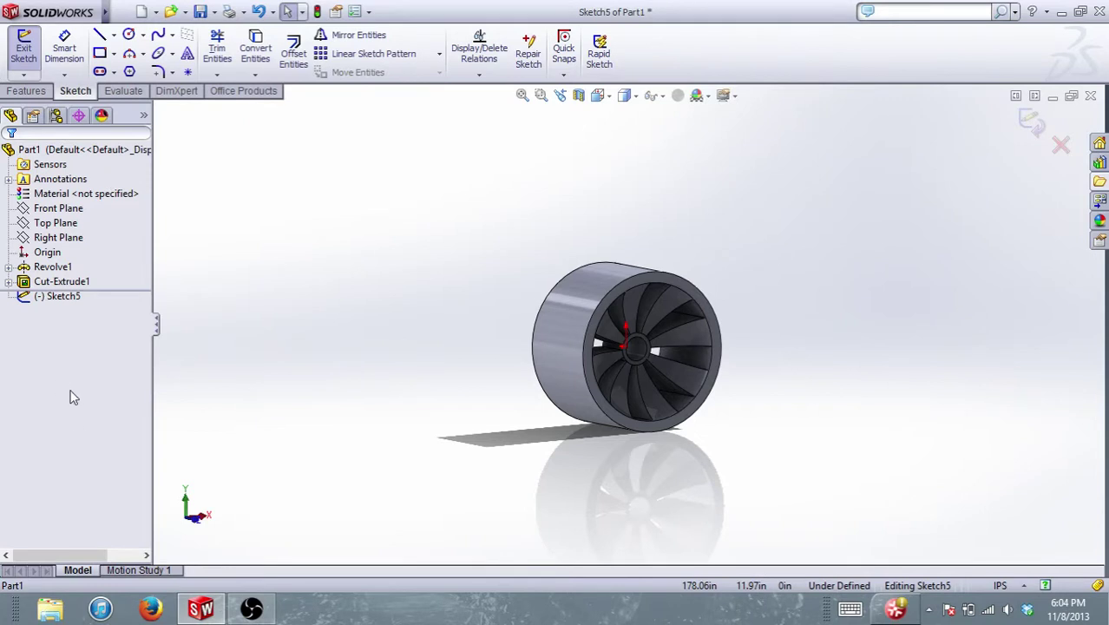
{"action": "left_click", "coordinate": [73, 241]}
{"action": "key", "text": "space"}
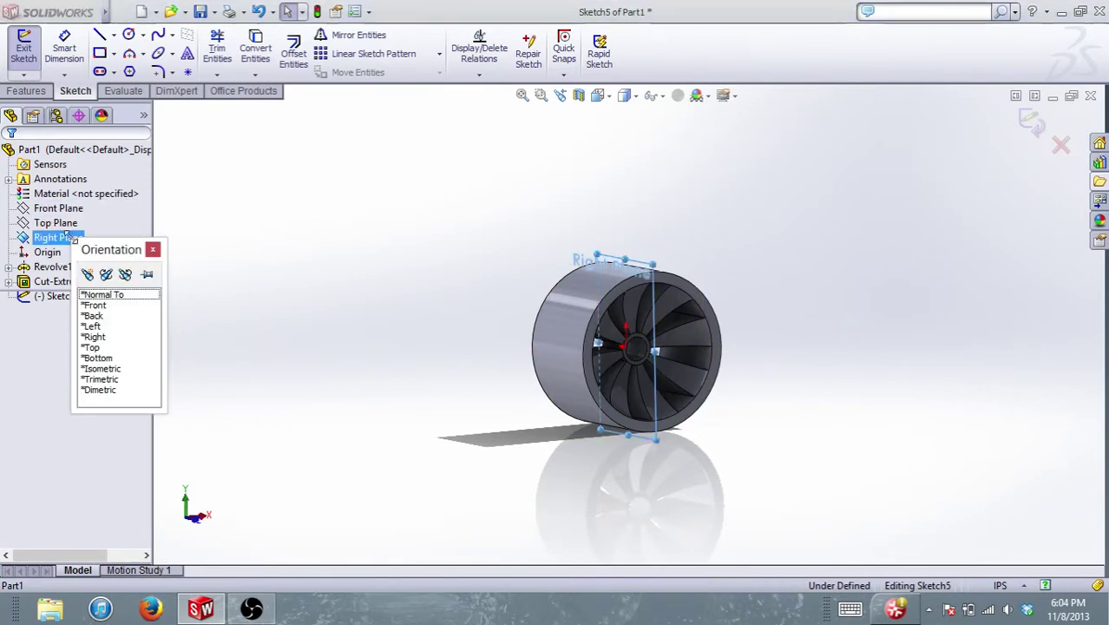
{"action": "left_click", "coordinate": [106, 296]}
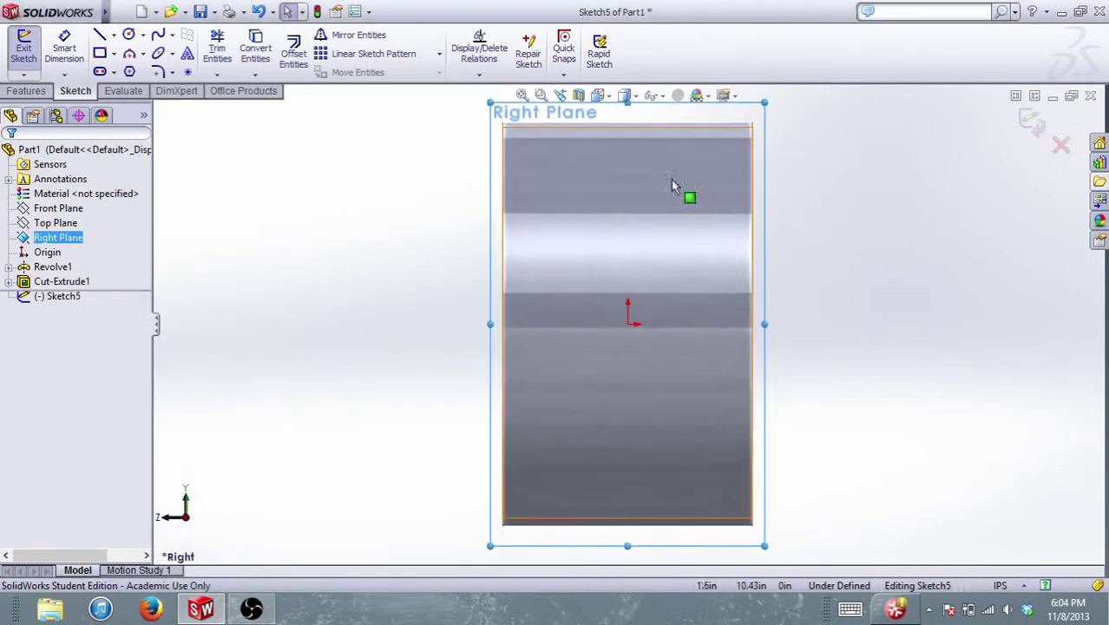
- Draw a vertical centerline about 34 in long upward from the middle of the wheel's upper edge, aligned with the origin
{"action": "scroll", "coordinate": [597, 311], "scroll_direction": "down", "scroll_amount": 5}
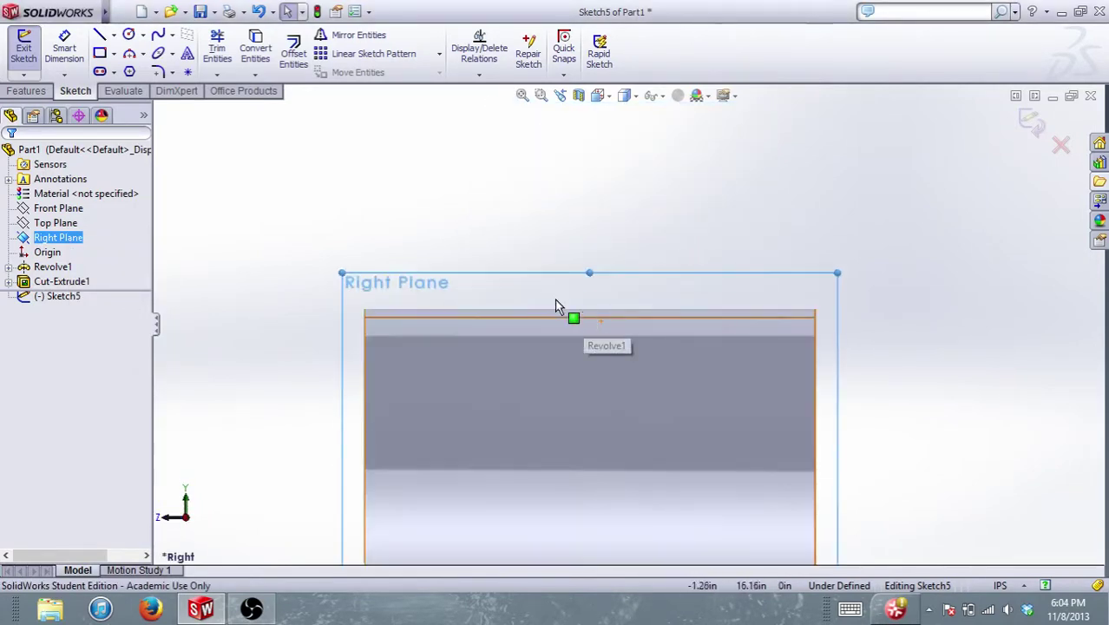
{"action": "scroll", "coordinate": [572, 314], "scroll_direction": "up", "scroll_amount": 3}
{"action": "scroll", "coordinate": [613, 246], "scroll_direction": "up", "scroll_amount": 2}
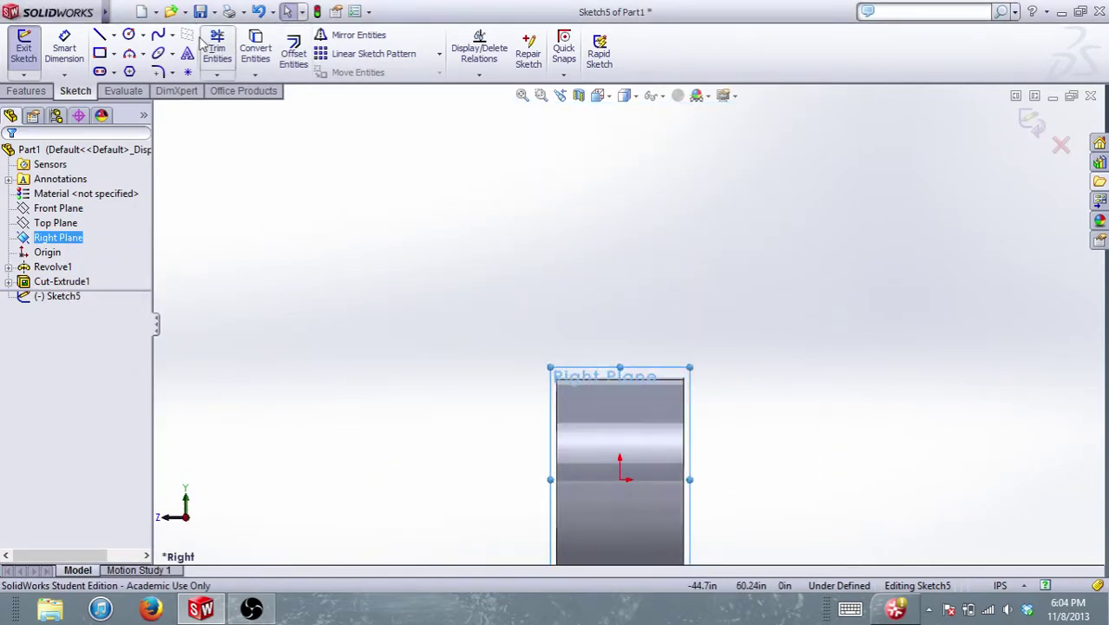
{"action": "left_click", "coordinate": [114, 36]}
{"action": "left_click", "coordinate": [139, 68]}
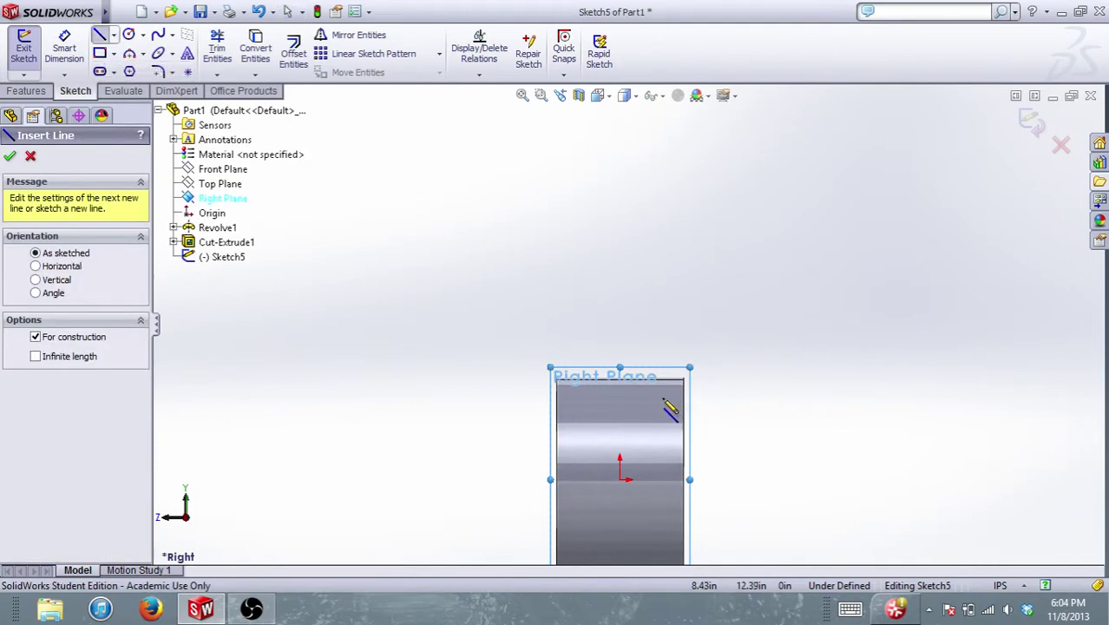
{"action": "left_click", "coordinate": [619, 378]}
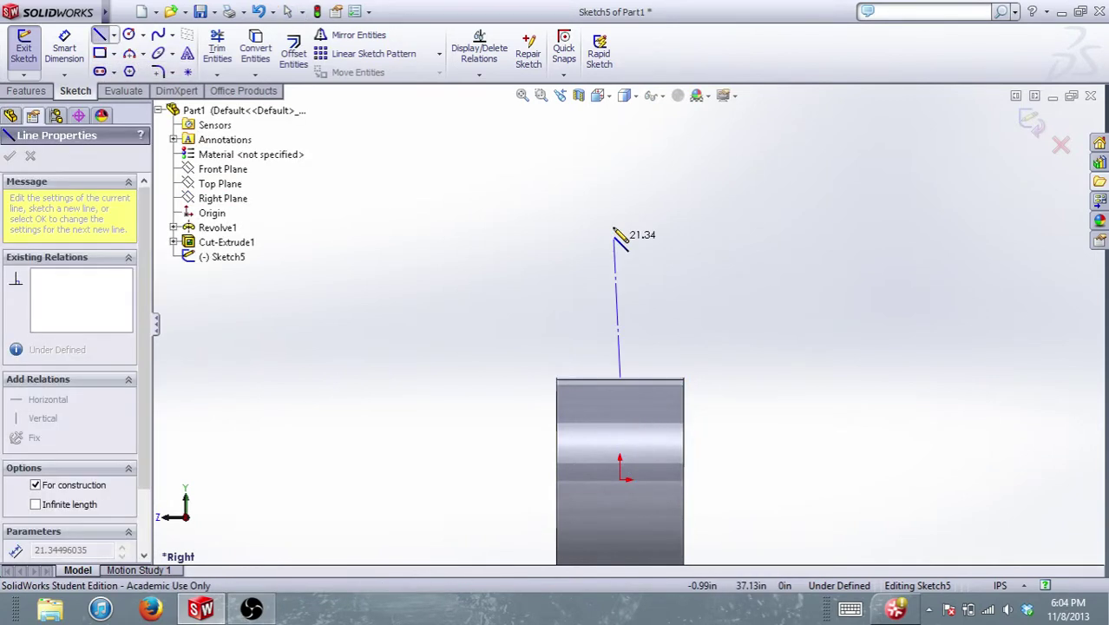
{"action": "left_click", "coordinate": [620, 156]}
{"action": "key", "text": "Escape"}
- Try to convert the wheel's outer cylindrical face into sketch entities
{"action": "scroll", "coordinate": [607, 380], "scroll_direction": "down", "scroll_amount": 5}
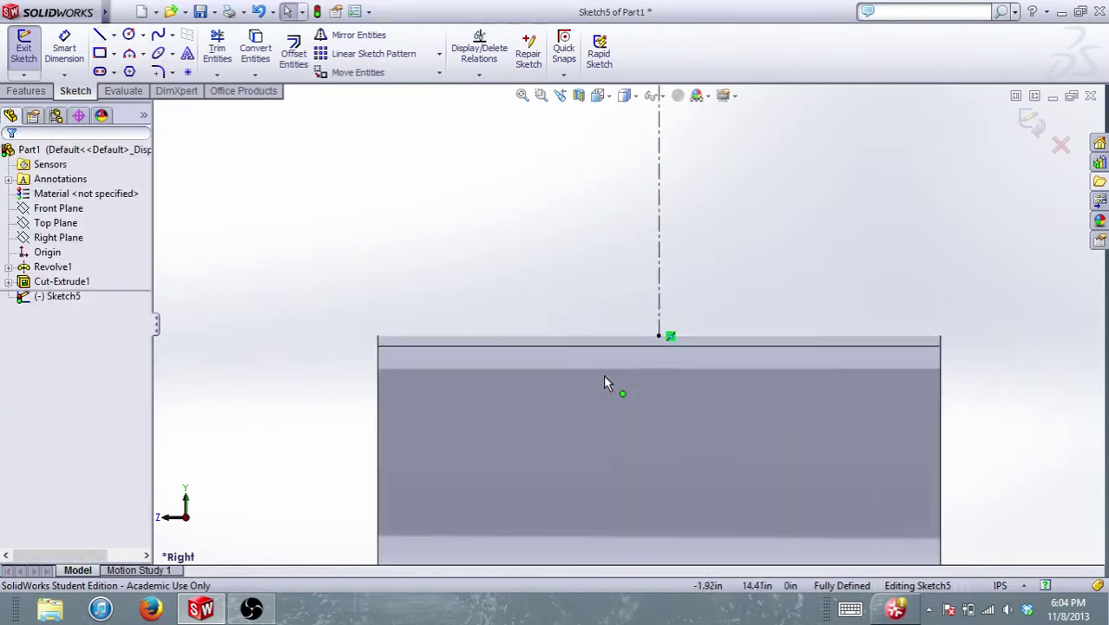
{"action": "scroll", "coordinate": [667, 344], "scroll_direction": "down", "scroll_amount": 2}
{"action": "scroll", "coordinate": [664, 346], "scroll_direction": "up", "scroll_amount": 6}
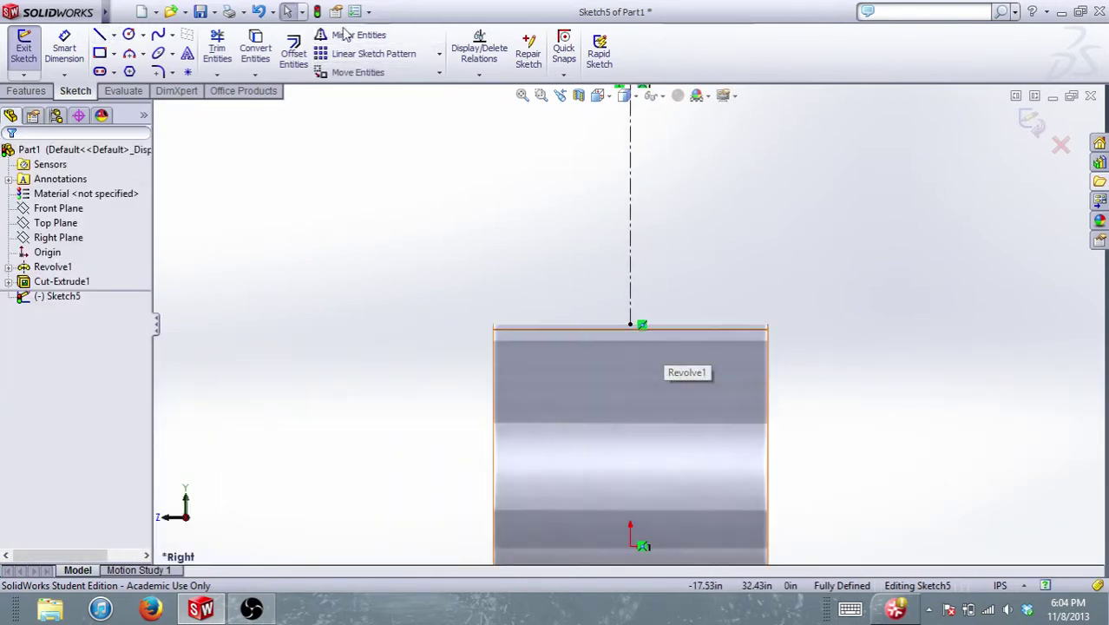
{"action": "left_click", "coordinate": [258, 52]}
{"action": "left_click", "coordinate": [566, 328]}
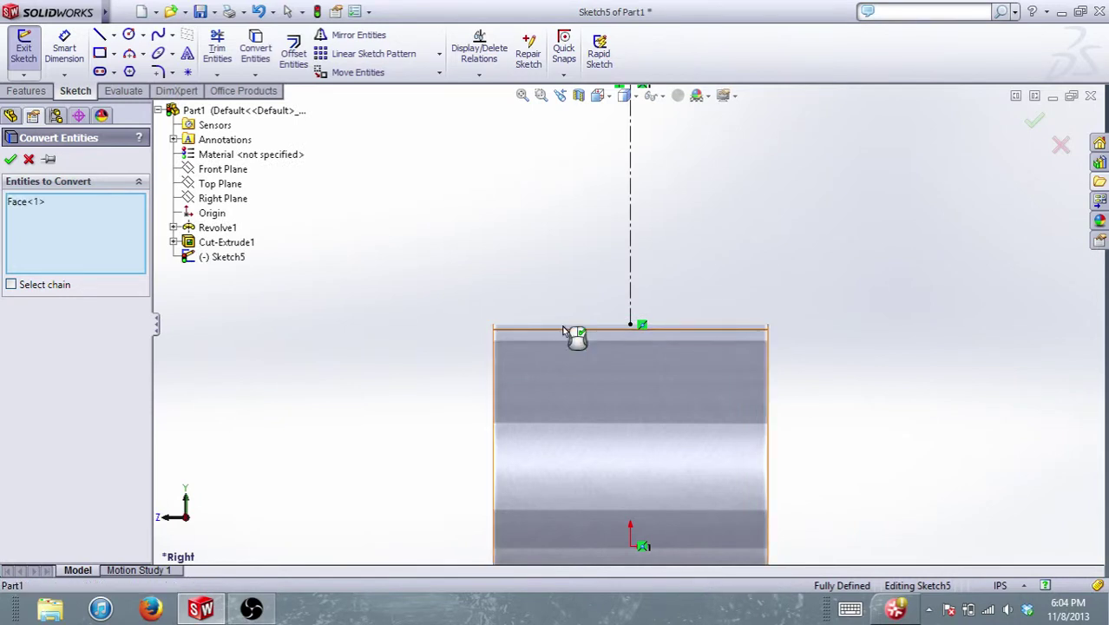
{"action": "left_click", "coordinate": [10, 162]}
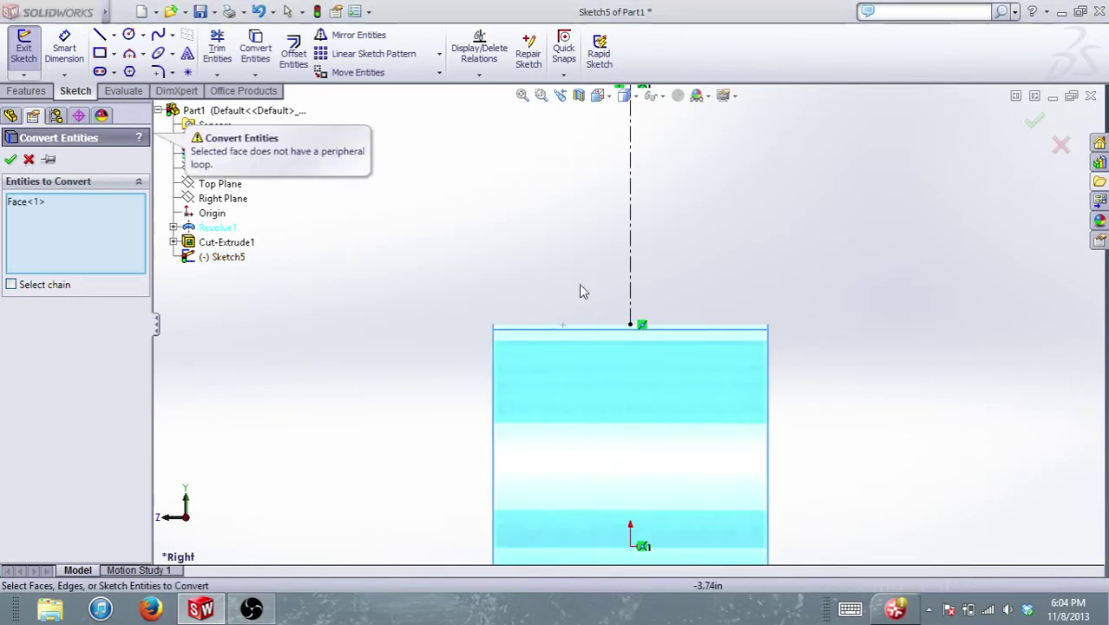
{"action": "key", "text": "Escape"}
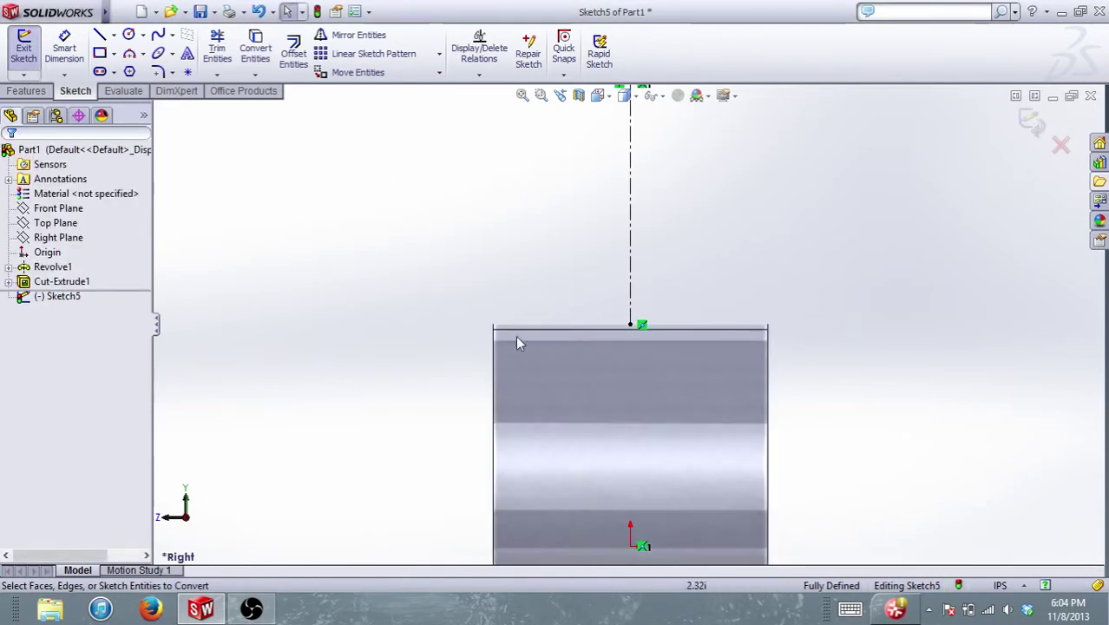
- Draw a horizontal line along the wheel's upper edge from its left corner to the lower end of the centerline
{"action": "left_click", "coordinate": [100, 37]}
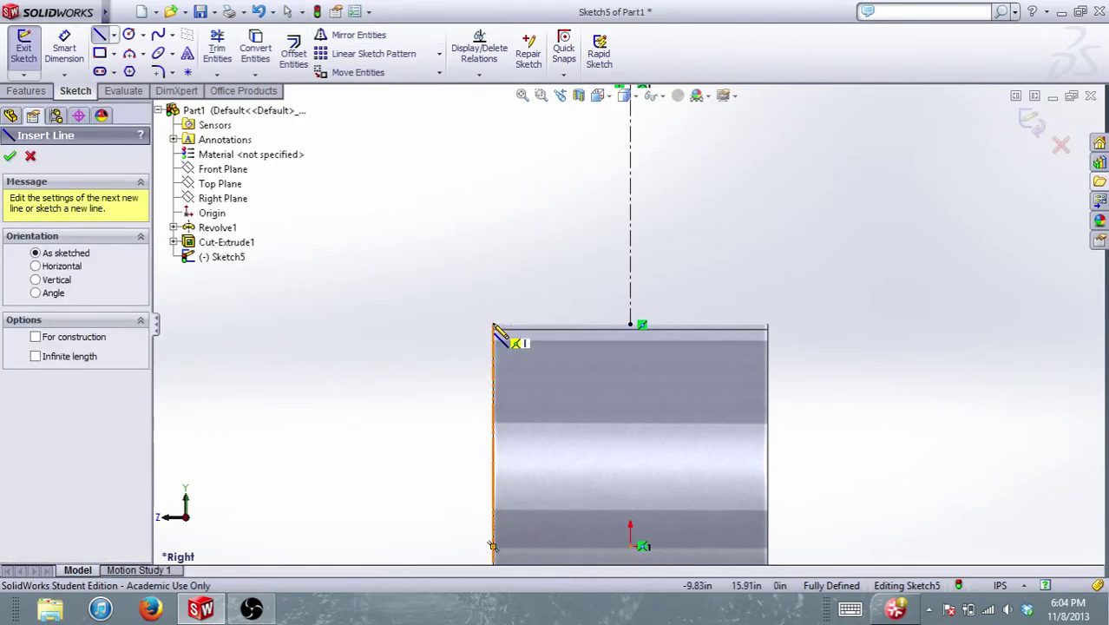
{"action": "left_click", "coordinate": [493, 327]}
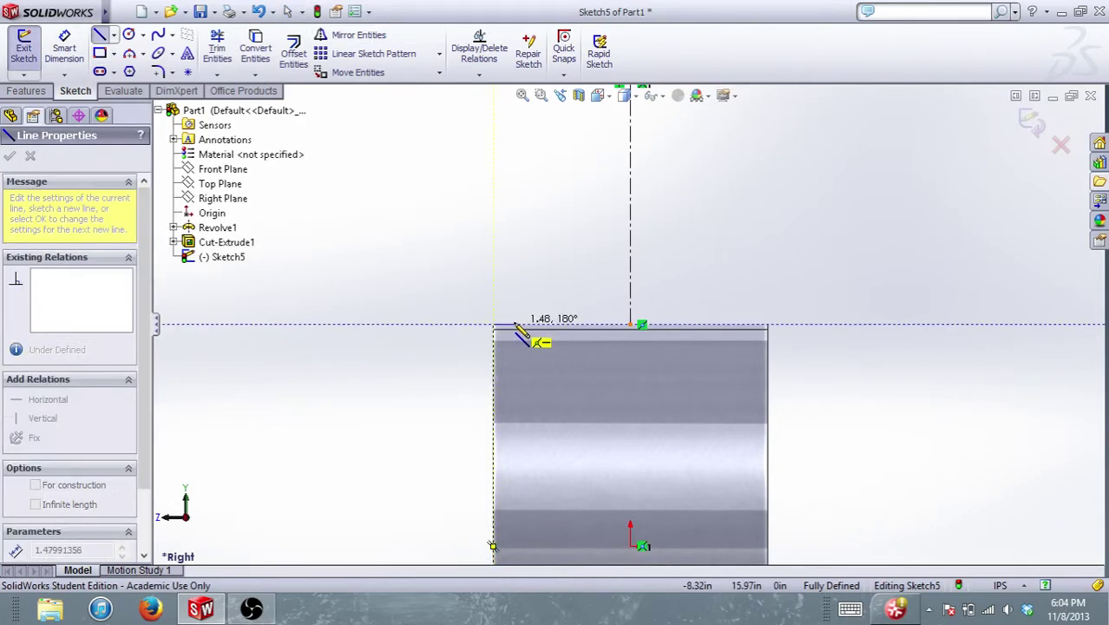
{"action": "left_click", "coordinate": [631, 326]}
{"action": "key", "text": "Escape"}
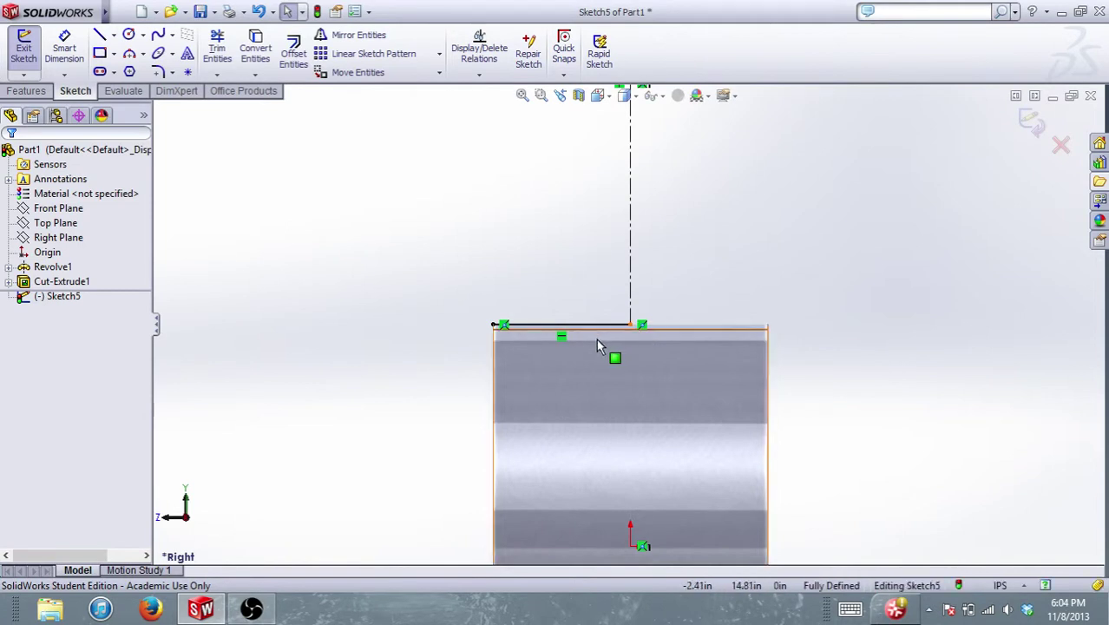
- Draw a horizontal line about 9.8 in long leftward from the centerline's upper end and make it construction geometry
{"action": "scroll", "coordinate": [632, 330], "scroll_direction": "up", "scroll_amount": 4}
{"action": "scroll", "coordinate": [656, 290], "scroll_direction": "down", "scroll_amount": 2}
{"action": "left_click", "coordinate": [655, 290]}
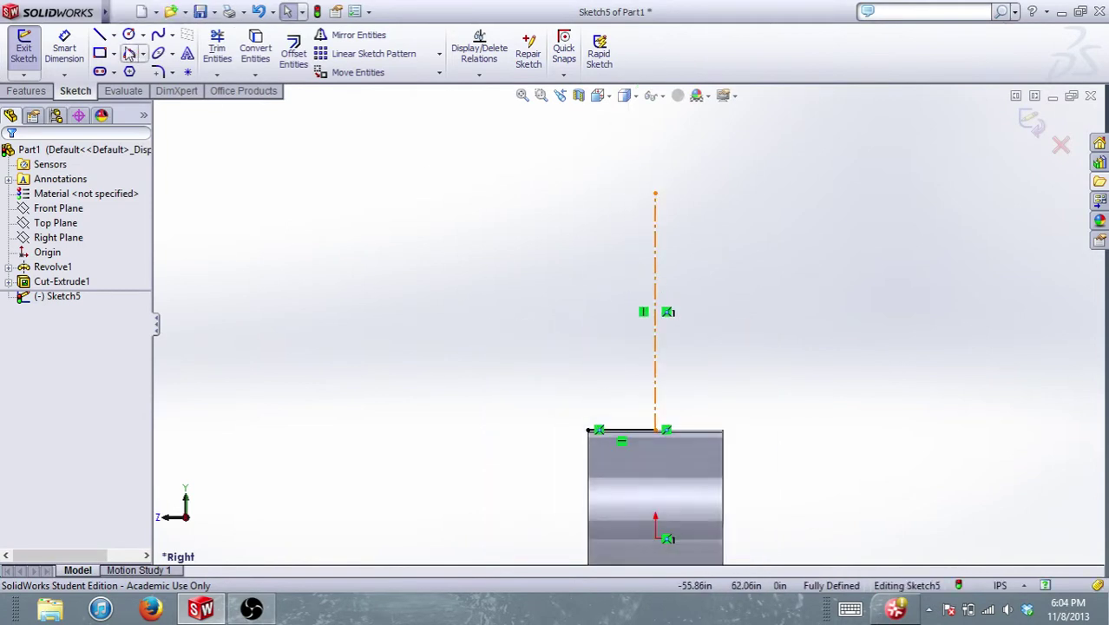
{"action": "left_click", "coordinate": [100, 34]}
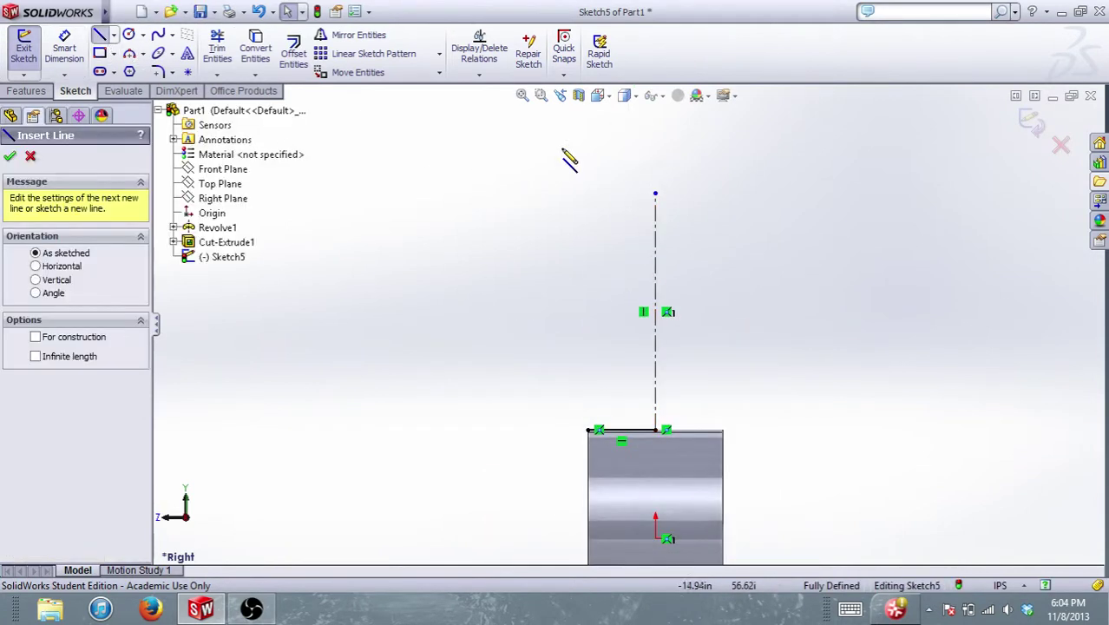
{"action": "left_click", "coordinate": [655, 193]}
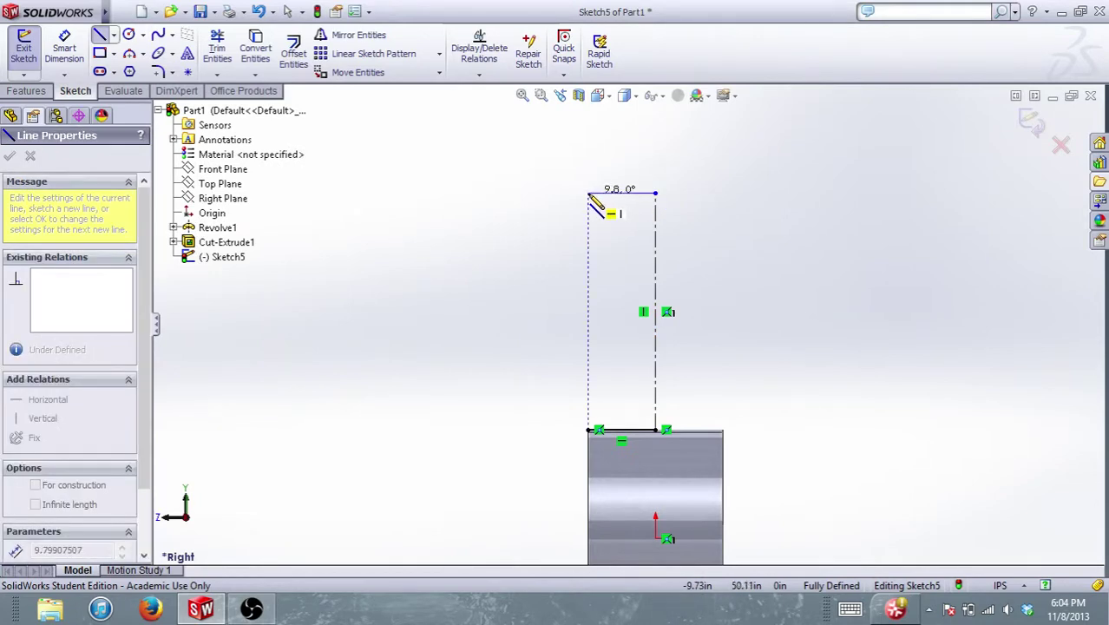
{"action": "left_click", "coordinate": [589, 193]}
{"action": "key", "text": "Escape"}
{"action": "left_click", "coordinate": [619, 198]}
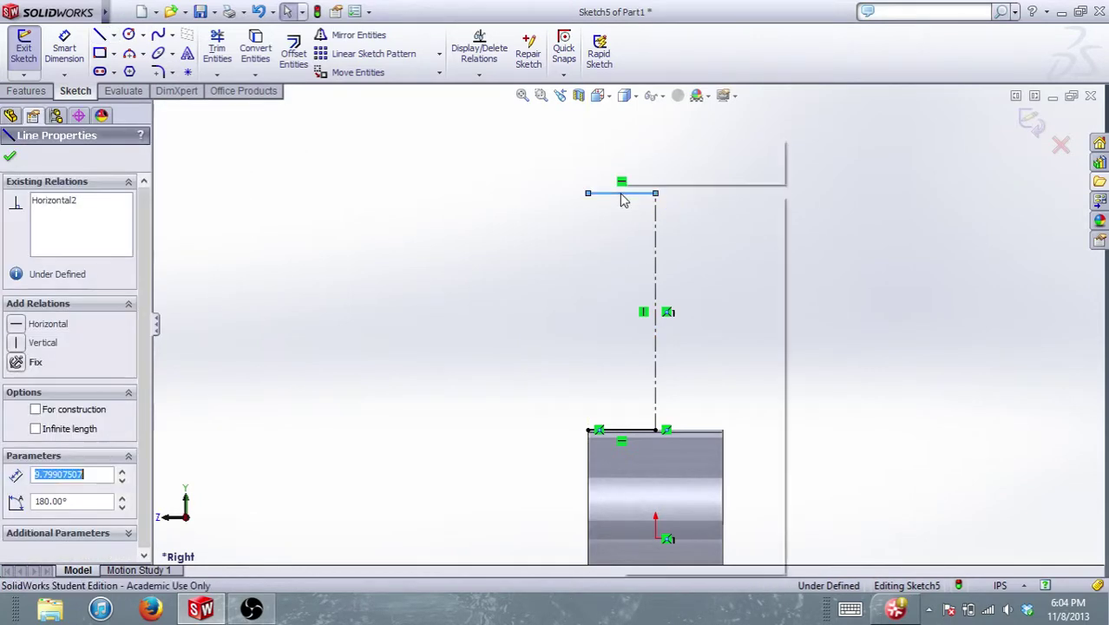
{"action": "right_click", "coordinate": [624, 198]}
{"action": "left_click", "coordinate": [655, 167]}
{"action": "scroll", "coordinate": [618, 196], "scroll_direction": "down", "scroll_amount": 5}
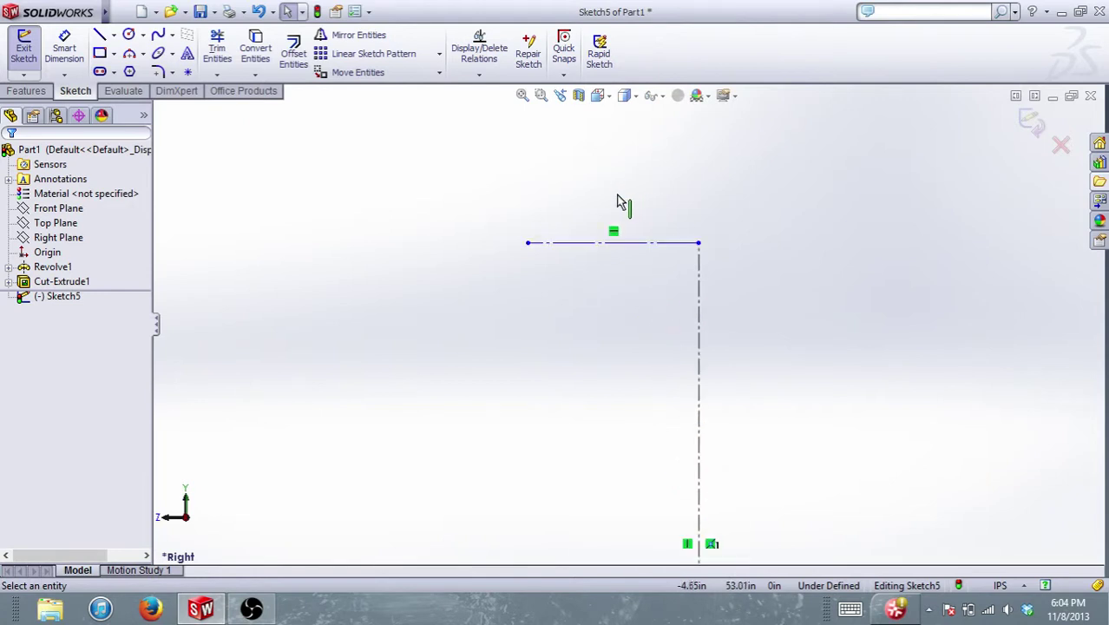
- Draw a three-point arc bulging outward between the left ends of the lower line and the upper construction line
{"action": "scroll", "coordinate": [617, 307], "scroll_direction": "up", "scroll_amount": 5}
{"action": "left_click", "coordinate": [131, 54]}
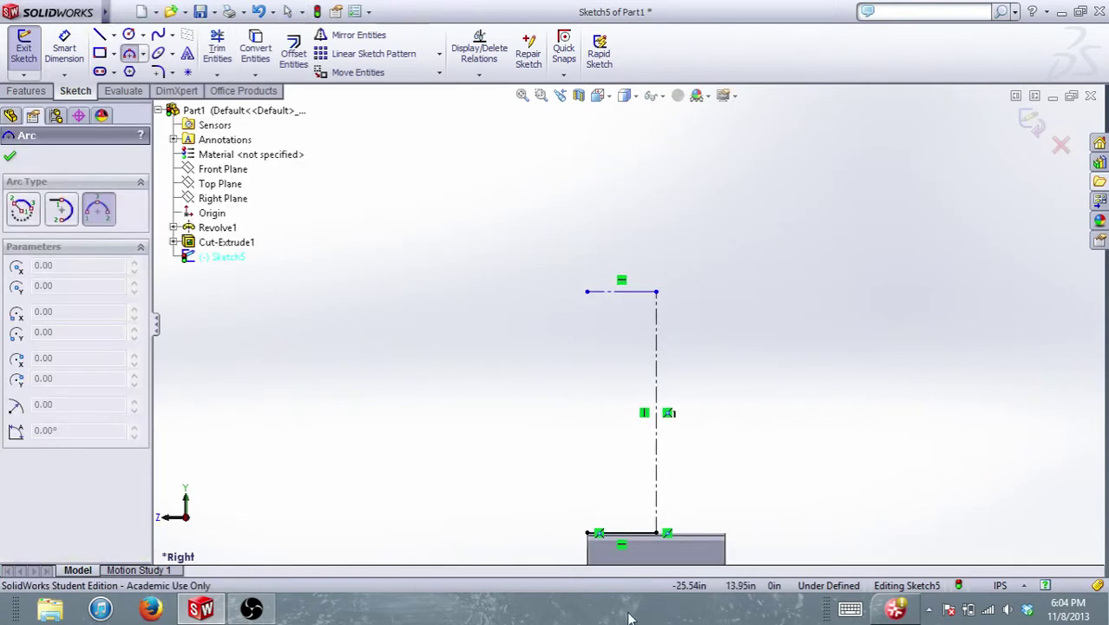
{"action": "left_click", "coordinate": [587, 532]}
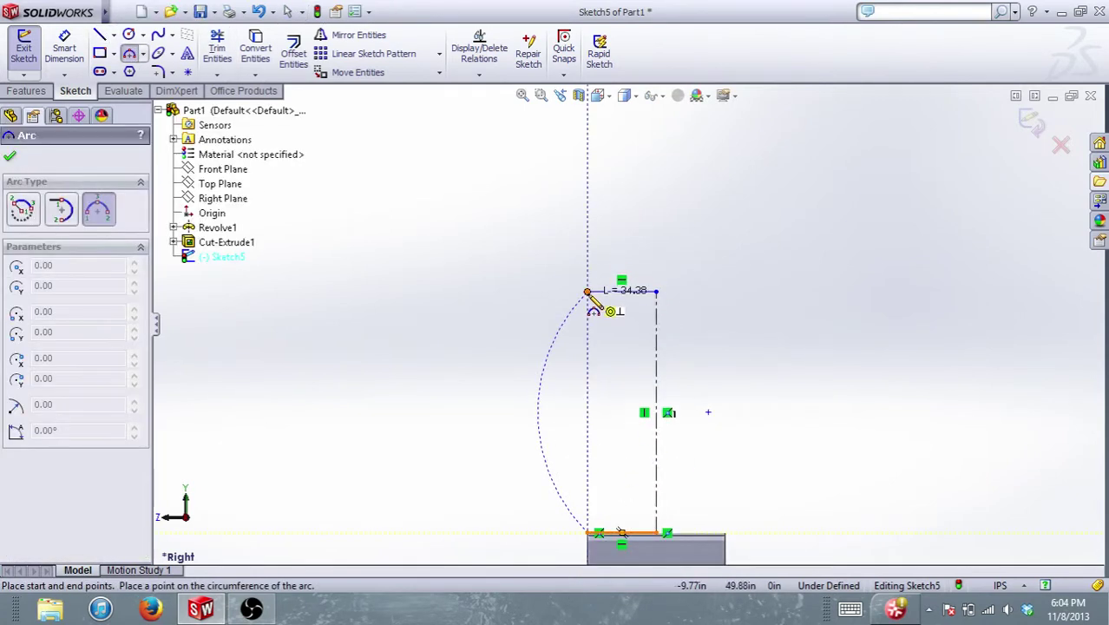
{"action": "left_click", "coordinate": [588, 292]}
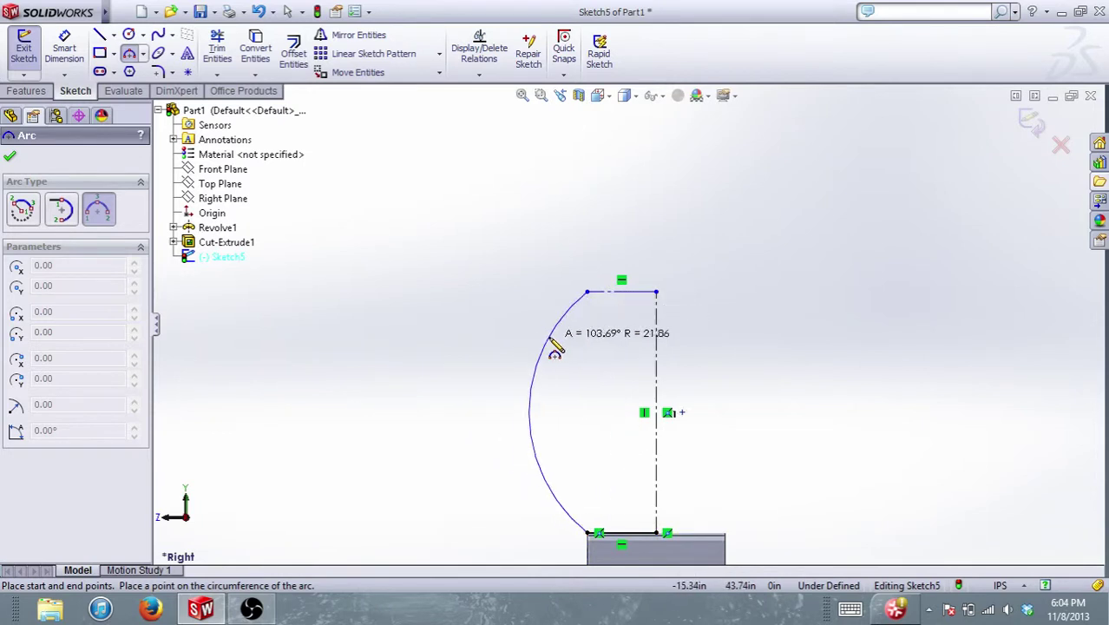
{"action": "left_click", "coordinate": [579, 347]}
{"action": "key", "text": "Escape"}
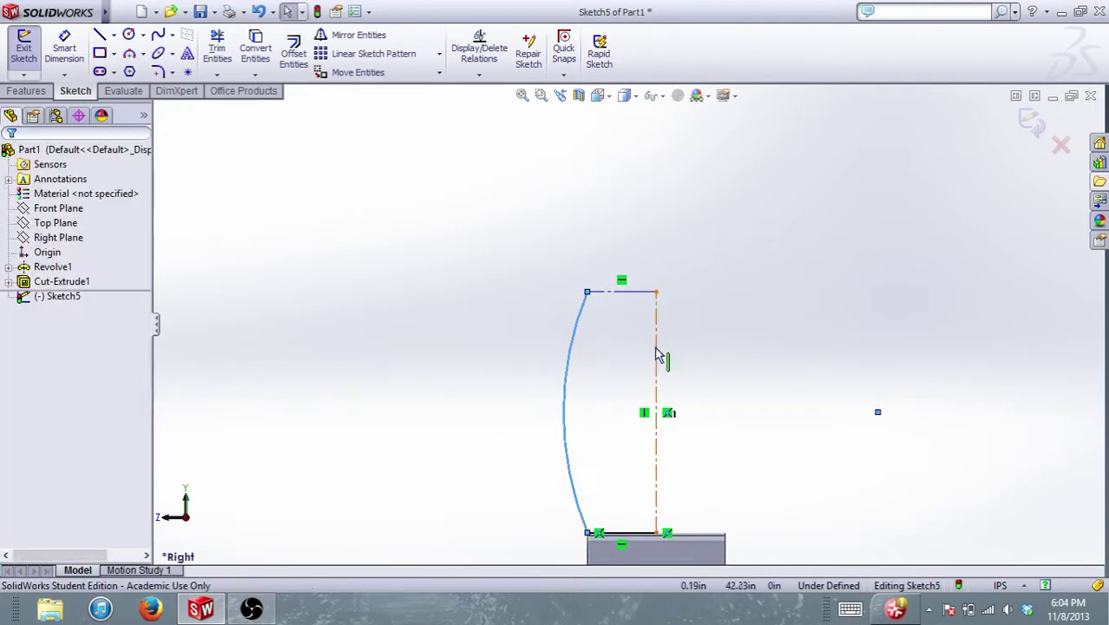
{"action": "scroll", "coordinate": [655, 349], "scroll_direction": "down", "scroll_amount": 4}
{"action": "scroll", "coordinate": [627, 324], "scroll_direction": "up", "scroll_amount": 6}
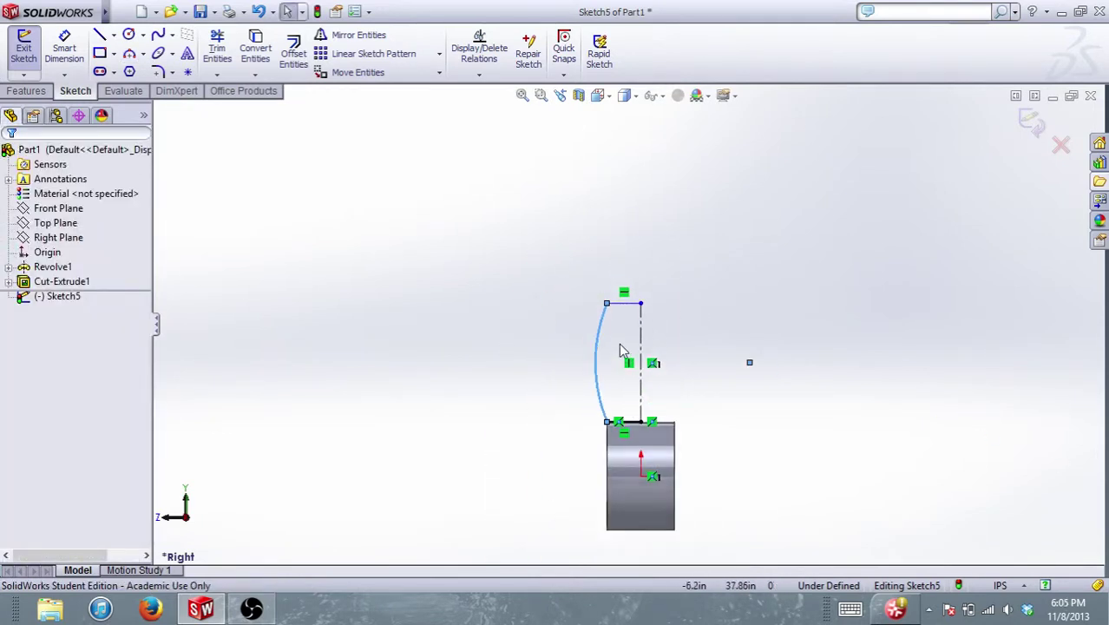
{"action": "scroll", "coordinate": [620, 342], "scroll_direction": "down", "scroll_amount": 5}
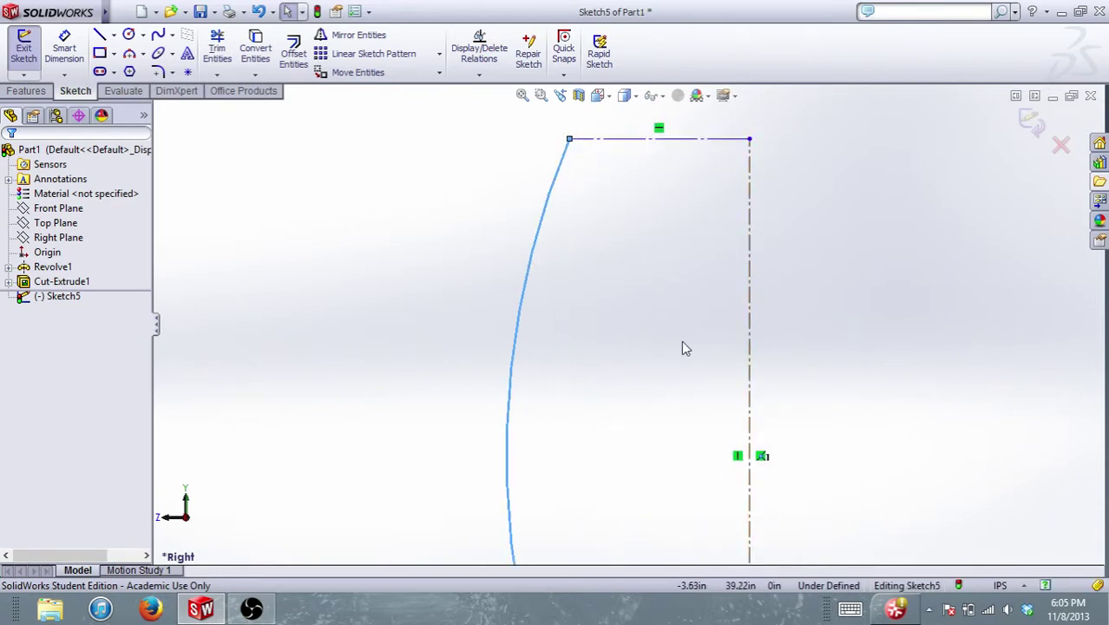
{"action": "middle_click_drag", "start_coordinate": [679, 313], "coordinate": [679, 320]}
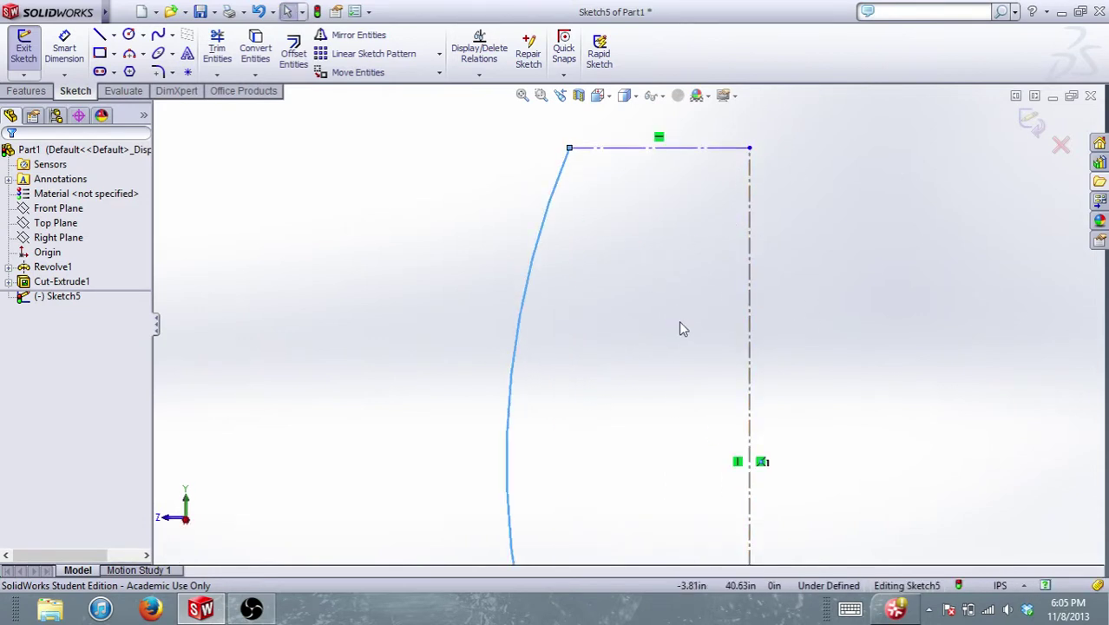
{"action": "key", "text": "space"}
{"action": "double_click", "coordinate": [733, 379]}
{"action": "key", "text": "space"}
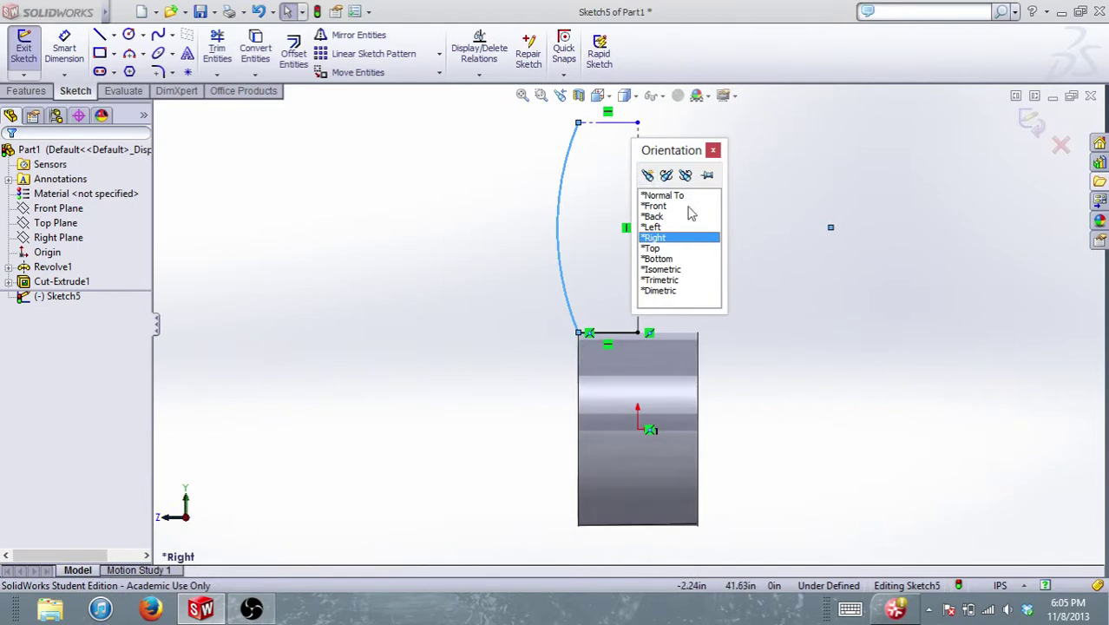
{"action": "left_click", "coordinate": [713, 150]}
- Draw connected lines from the arc's upper end: a flat segment about 2.8 in long, then a zigzag of tread teeth rising just past the centerline
{"action": "scroll", "coordinate": [623, 177], "scroll_direction": "up", "scroll_amount": 3}
{"action": "scroll", "coordinate": [621, 372], "scroll_direction": "down", "scroll_amount": 5}
{"action": "scroll", "coordinate": [625, 335], "scroll_direction": "down", "scroll_amount": 6}
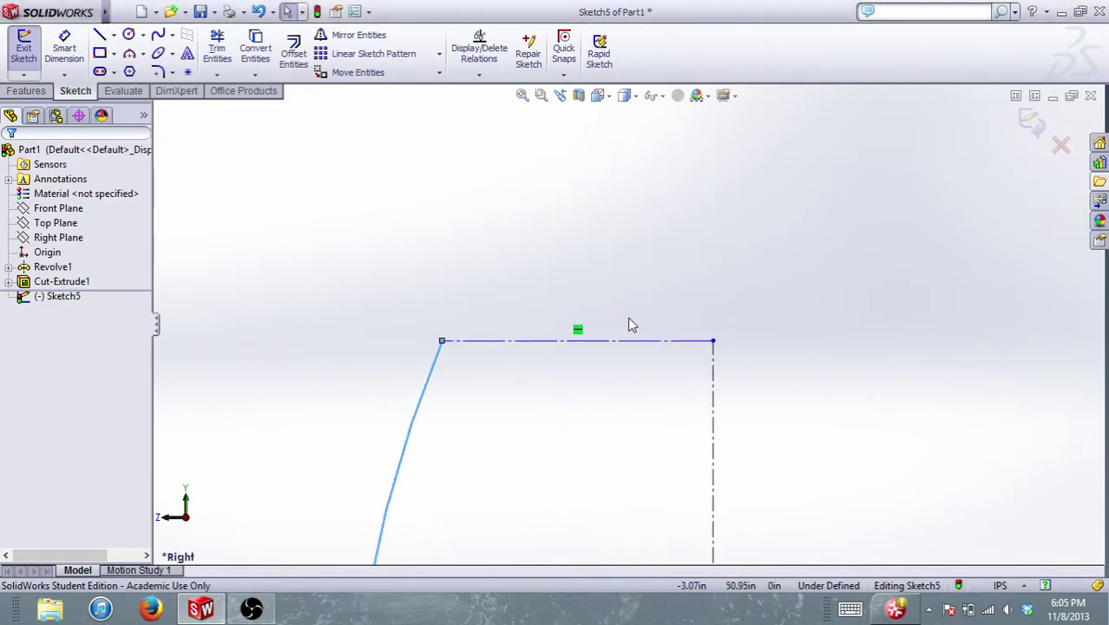
{"action": "scroll", "coordinate": [626, 323], "scroll_direction": "up", "scroll_amount": 1}
{"action": "scroll", "coordinate": [743, 354], "scroll_direction": "down", "scroll_amount": 2}
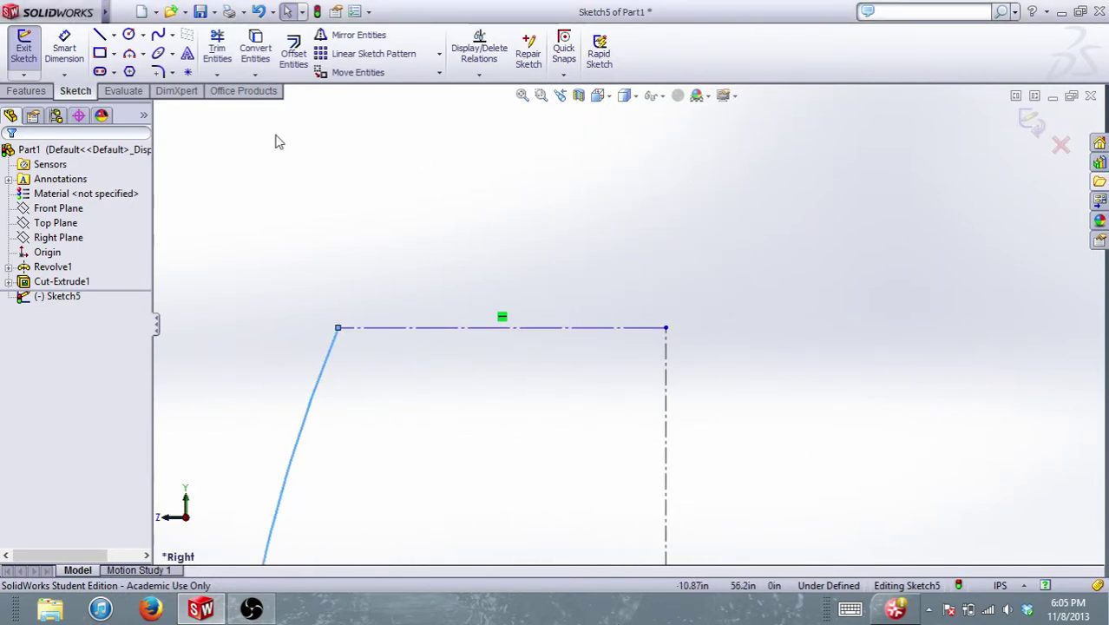
{"action": "left_click", "coordinate": [100, 35]}
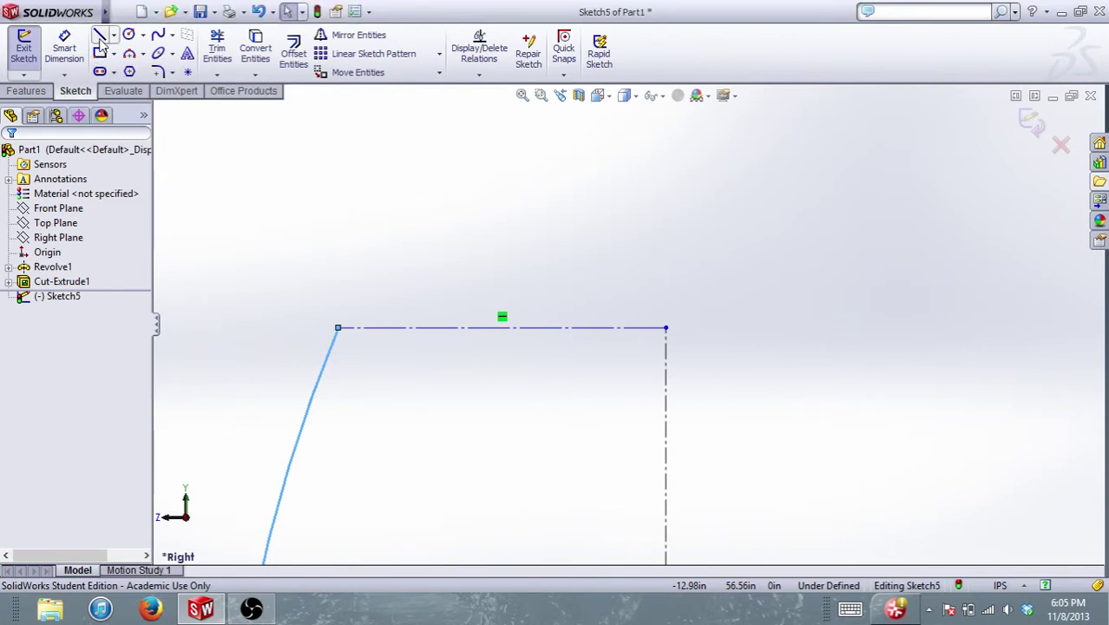
{"action": "left_click", "coordinate": [340, 329]}
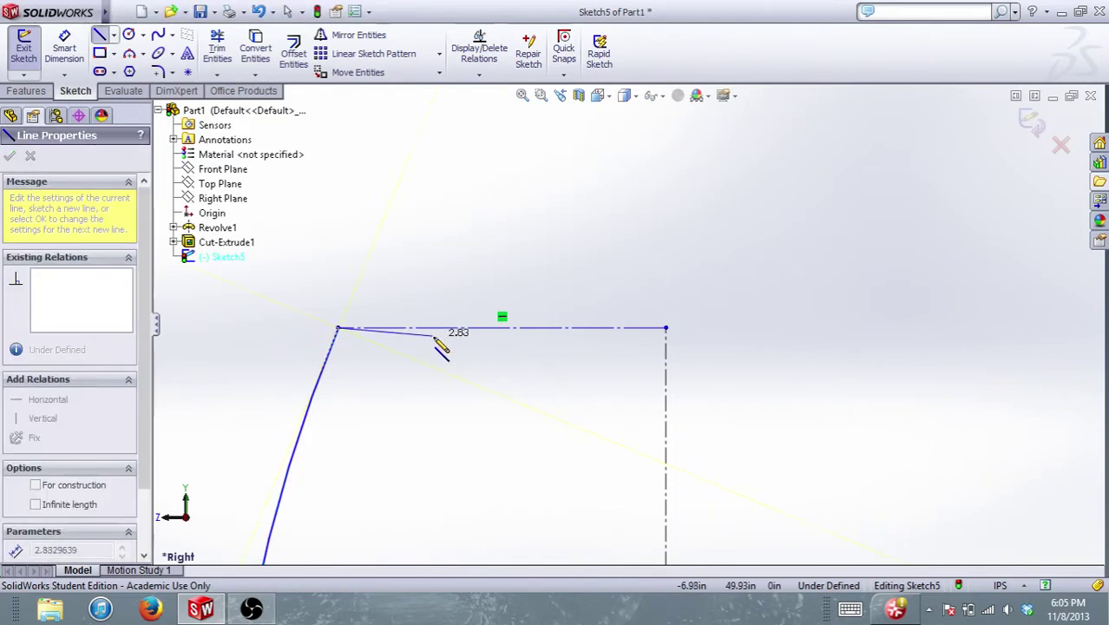
{"action": "left_click", "coordinate": [432, 327]}
{"action": "left_click", "coordinate": [488, 260]}
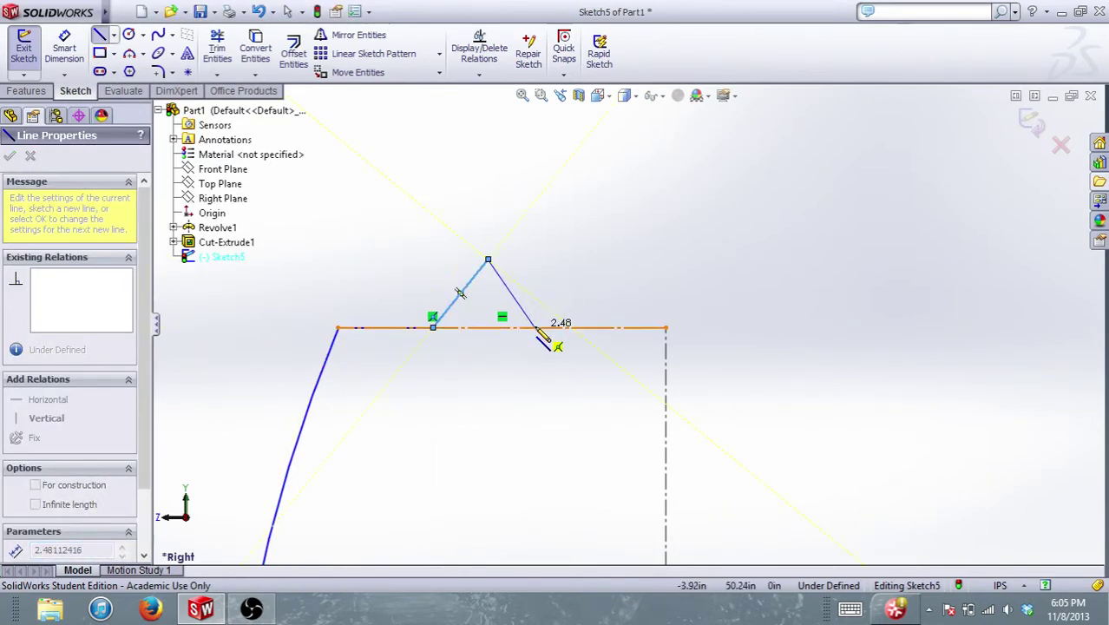
{"action": "left_click", "coordinate": [536, 327]}
{"action": "left_click", "coordinate": [586, 264]}
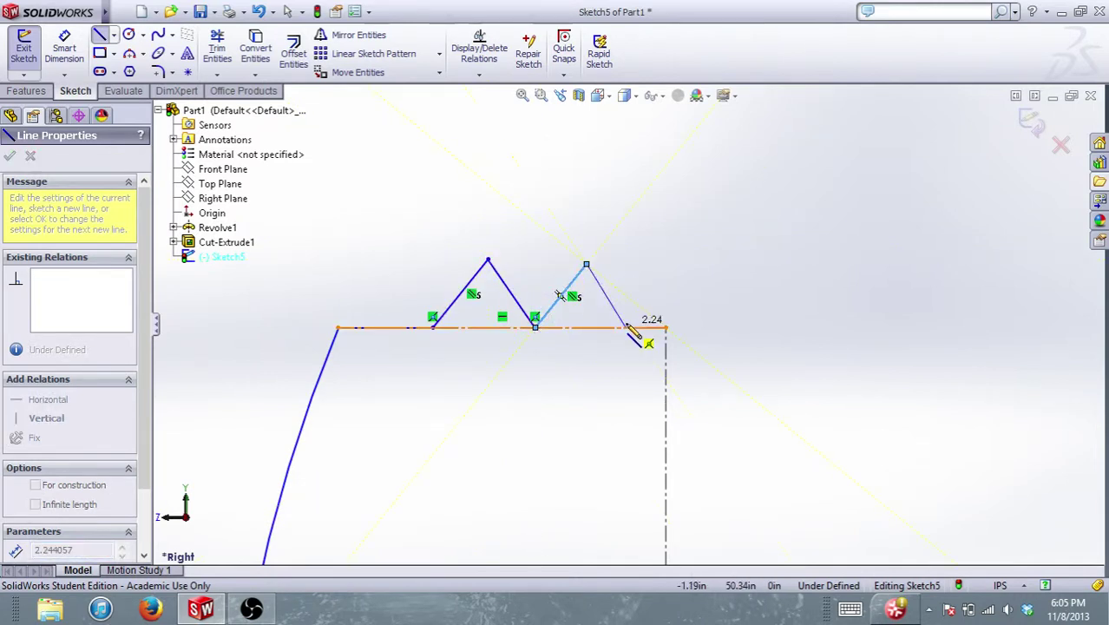
{"action": "left_click", "coordinate": [626, 328]}
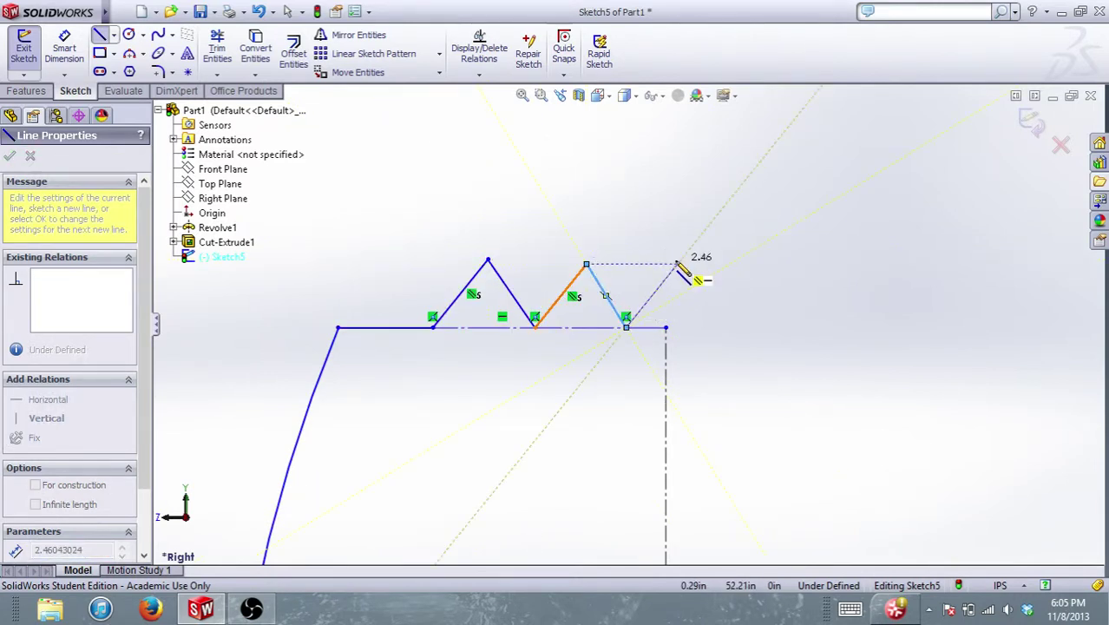
{"action": "left_click", "coordinate": [677, 265]}
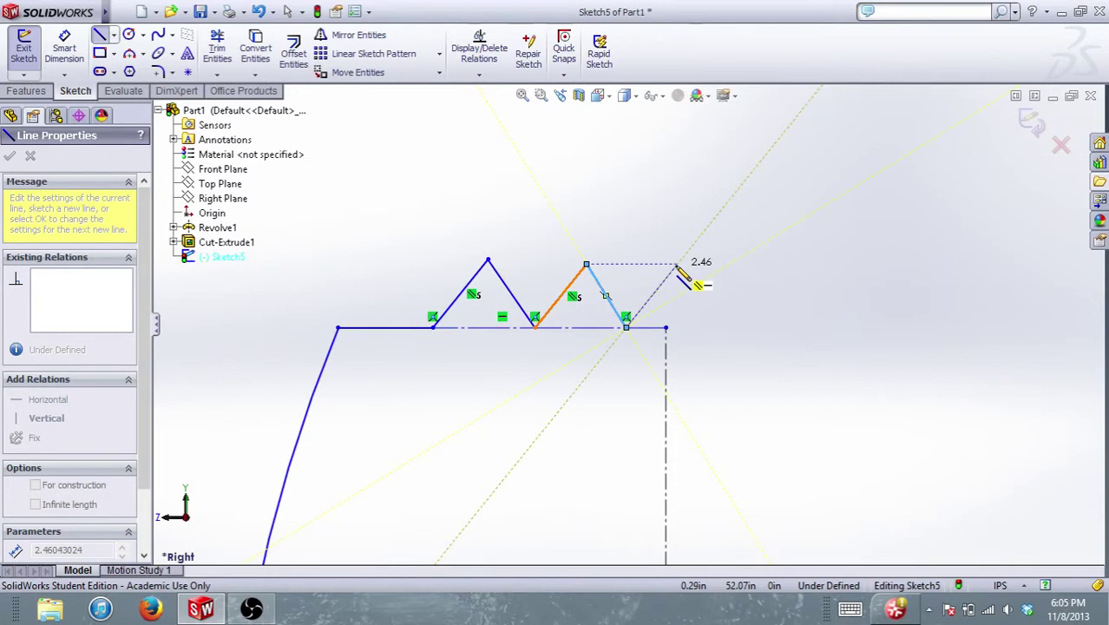
{"action": "key", "text": "Escape"}
{"action": "scroll", "coordinate": [646, 338], "scroll_direction": "up", "scroll_amount": 4}
{"action": "scroll", "coordinate": [643, 332], "scroll_direction": "up", "scroll_amount": 8}
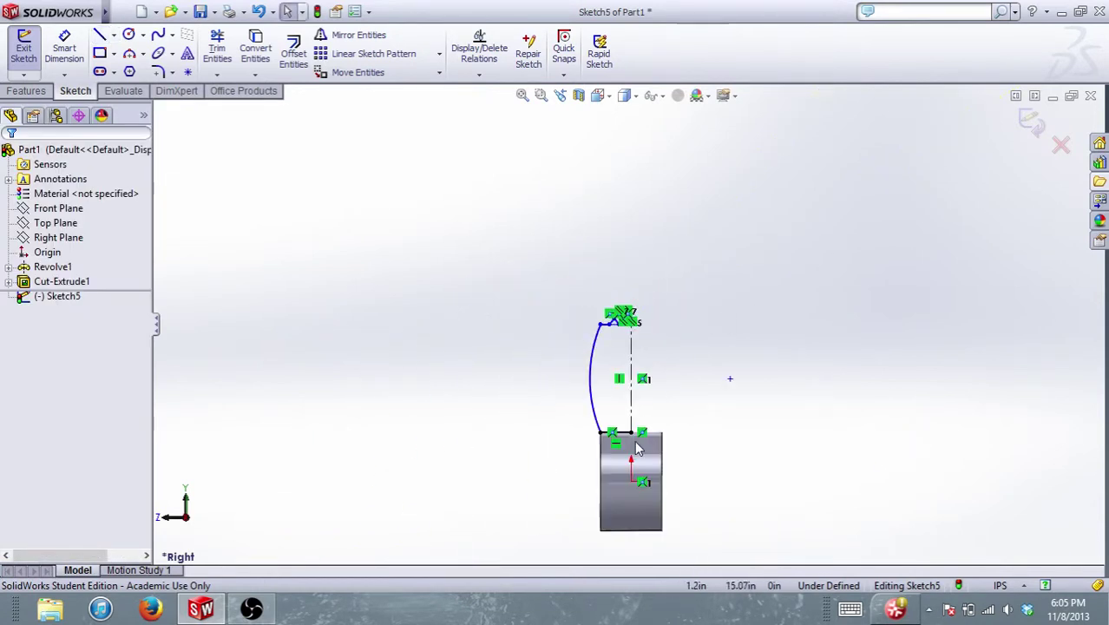
{"action": "scroll", "coordinate": [635, 444], "scroll_direction": "down", "scroll_amount": 5}
{"action": "scroll", "coordinate": [600, 240], "scroll_direction": "up", "scroll_amount": 7}
{"action": "scroll", "coordinate": [606, 244], "scroll_direction": "down", "scroll_amount": 6}
{"action": "scroll", "coordinate": [772, 521], "scroll_direction": "up", "scroll_amount": 3}
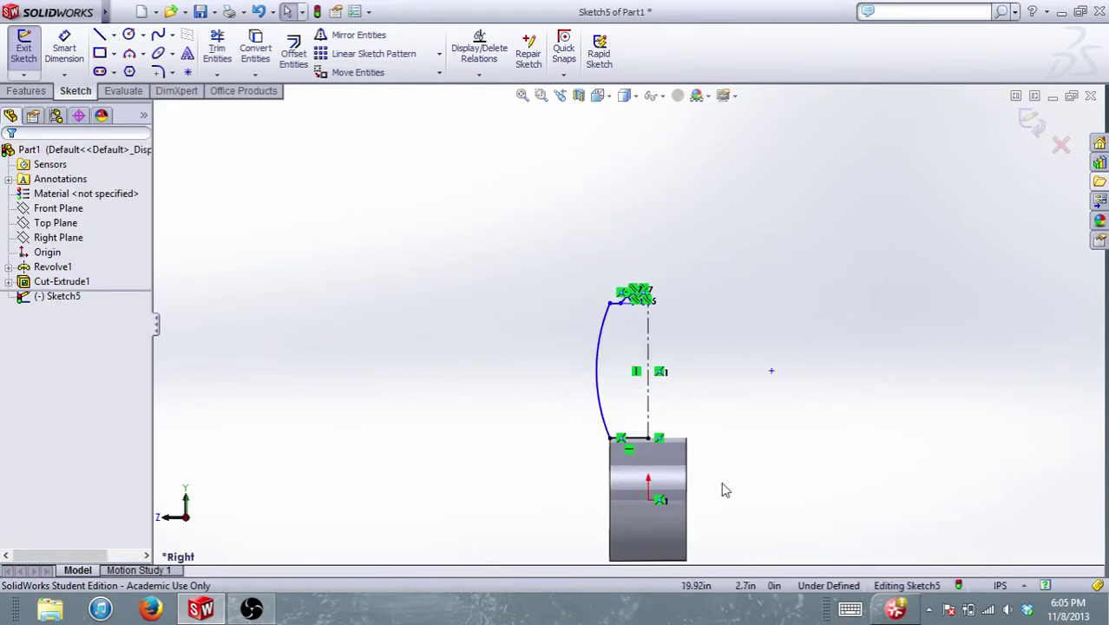
{"action": "scroll", "coordinate": [723, 484], "scroll_direction": "down", "scroll_amount": 2}
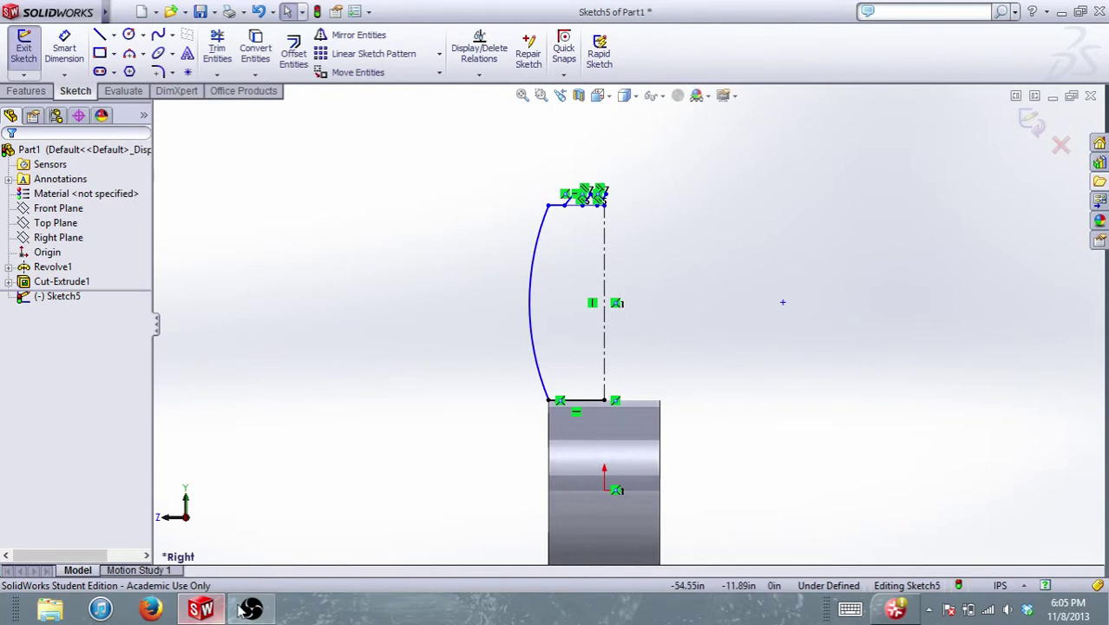
- Open the Practice 2.3 part window and examine the ridged tread profile on its tire
{"action": "left_click", "coordinate": [1055, 96]}
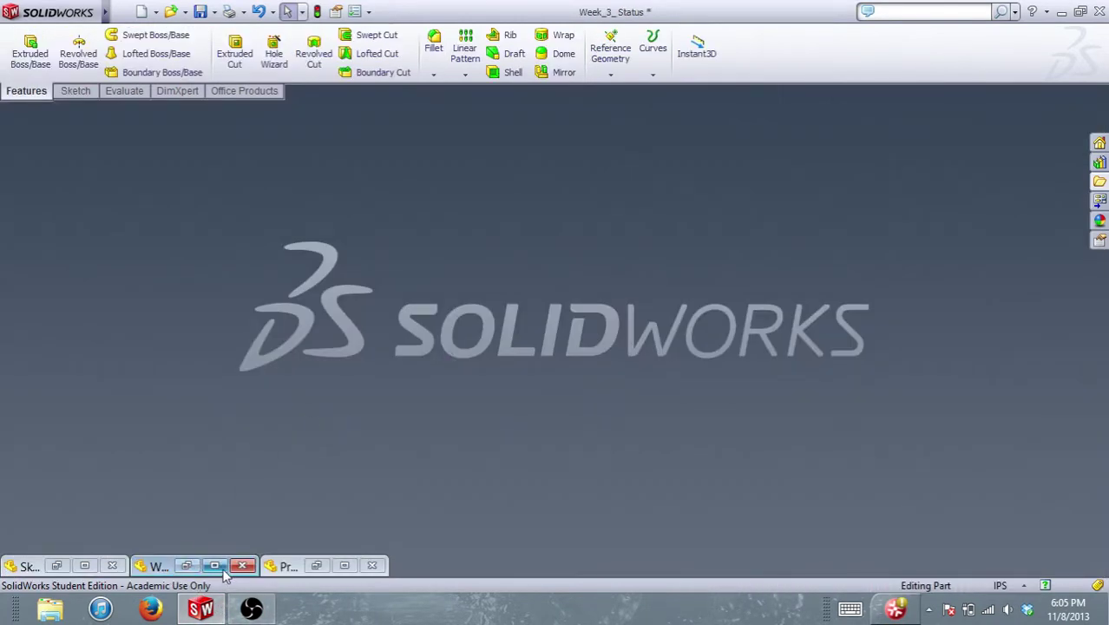
{"action": "left_click", "coordinate": [220, 568]}
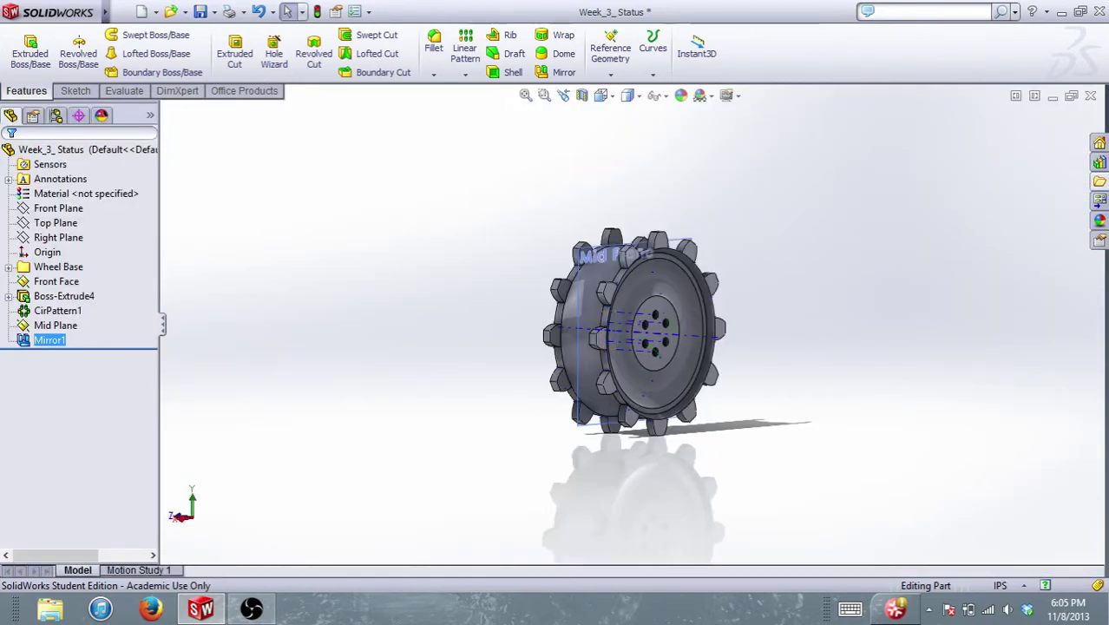
{"action": "left_click", "coordinate": [1052, 96]}
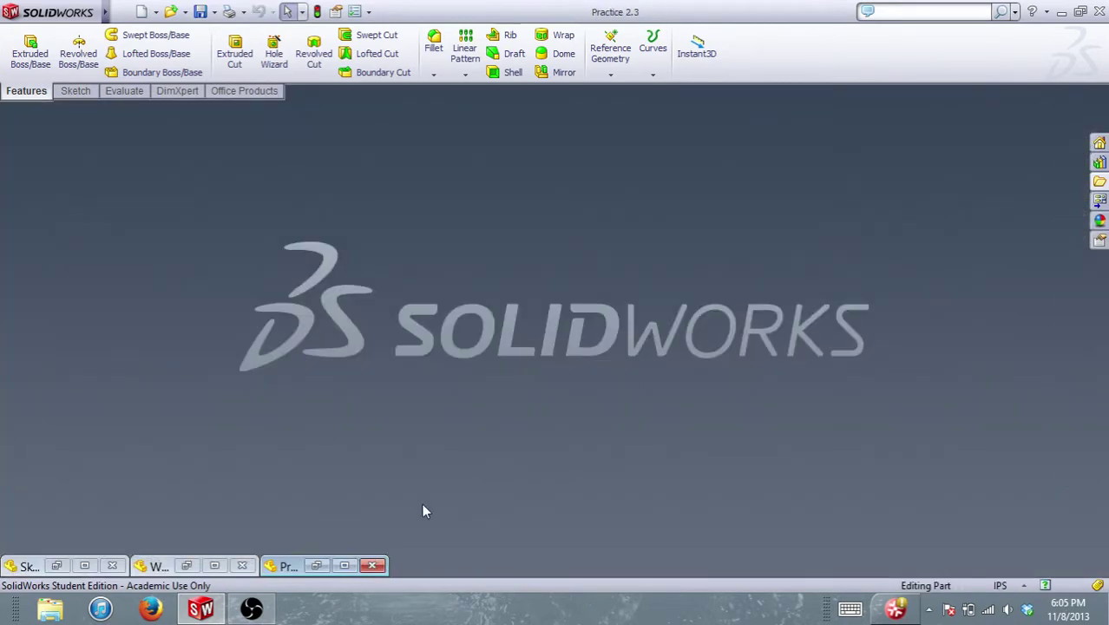
{"action": "left_click", "coordinate": [344, 566]}
{"action": "scroll", "coordinate": [805, 314], "scroll_direction": "down", "scroll_amount": 5}
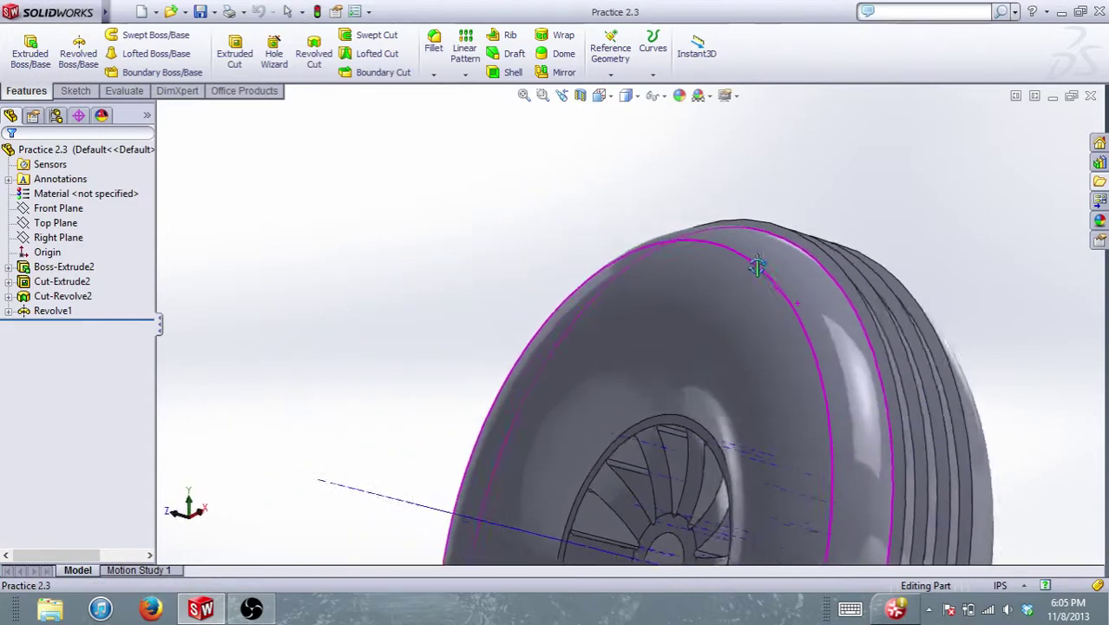
{"action": "middle_click_drag", "start_coordinate": [758, 265], "coordinate": [723, 197]}
{"action": "scroll", "coordinate": [757, 268], "scroll_direction": "up", "scroll_amount": 1}
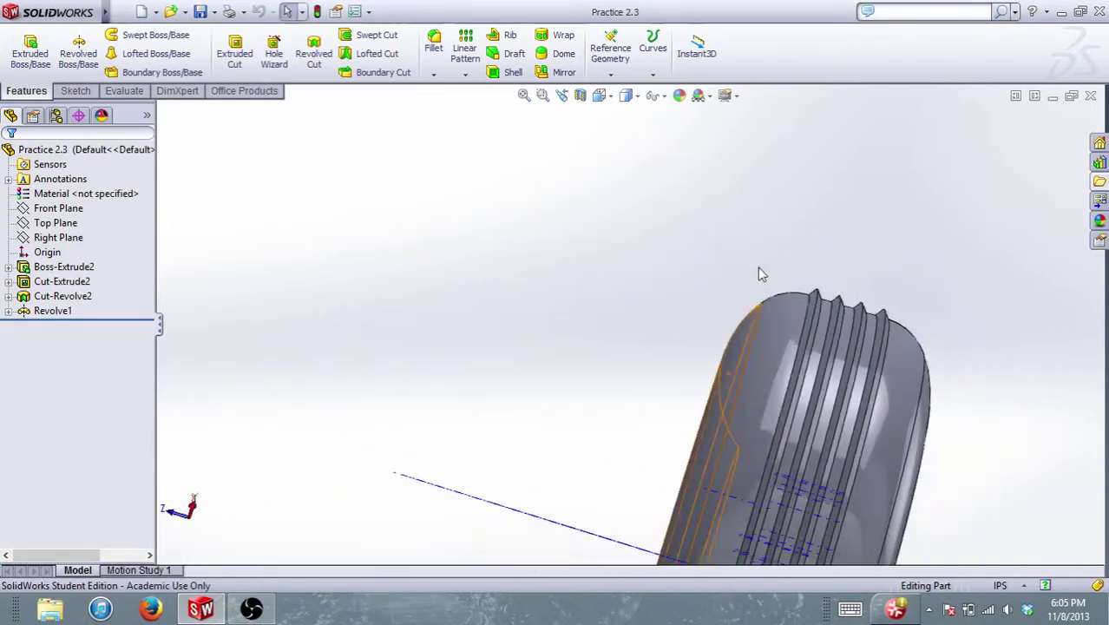
{"action": "scroll", "coordinate": [760, 271], "scroll_direction": "up", "scroll_amount": 3}
{"action": "scroll", "coordinate": [728, 320], "scroll_direction": "down", "scroll_amount": 5}
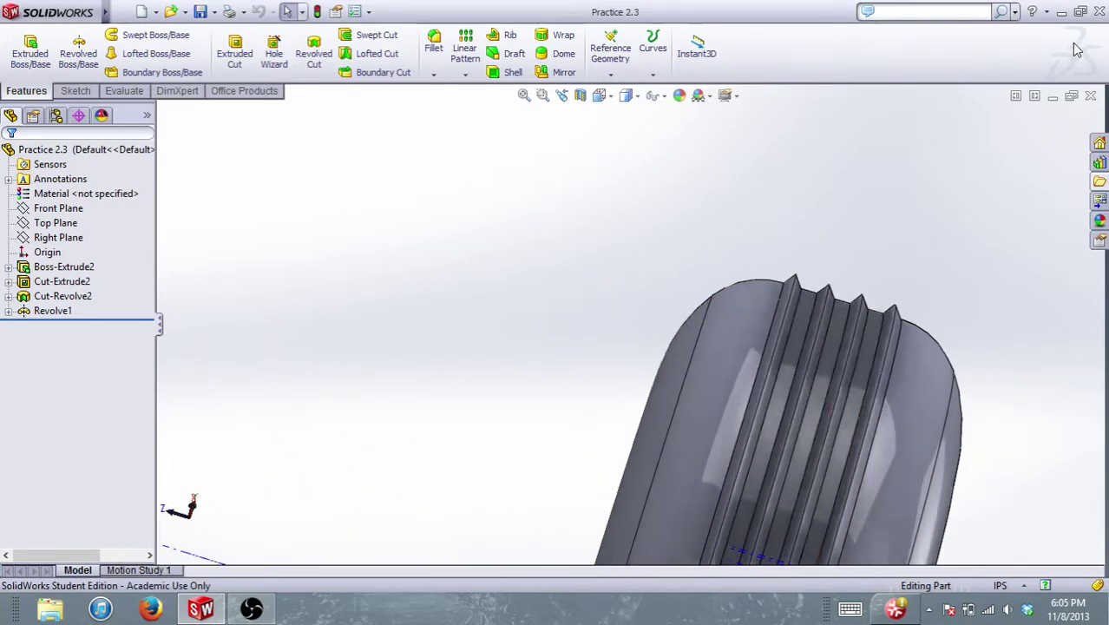
- Return to the Part1 window with the open tire profile sketch, keeping the document open
{"action": "left_click", "coordinate": [1053, 95]}
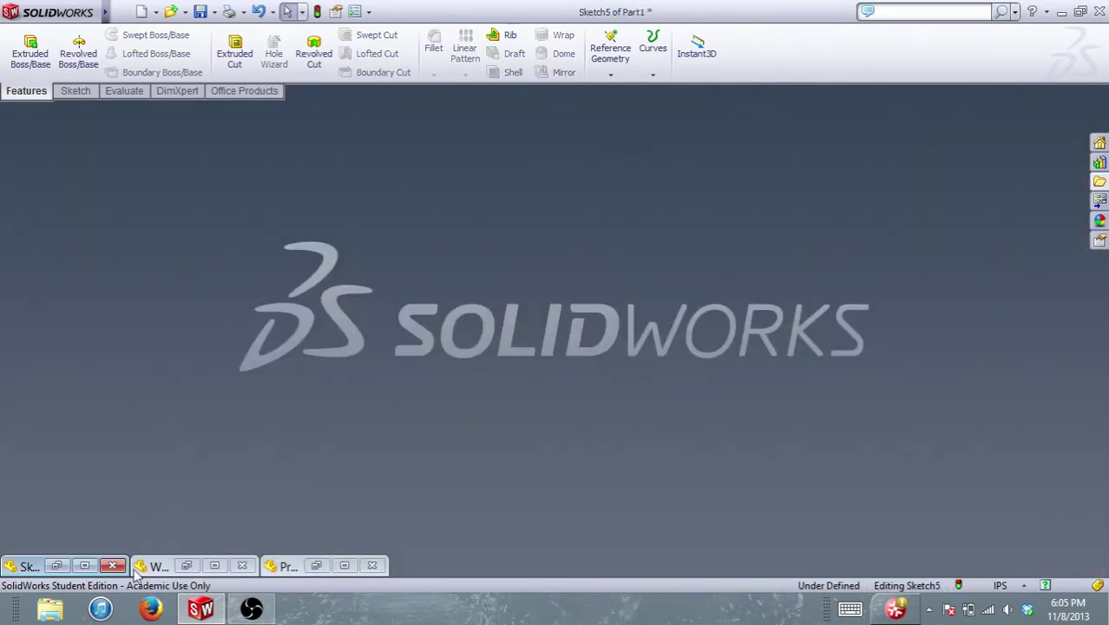
{"action": "left_click", "coordinate": [112, 566]}
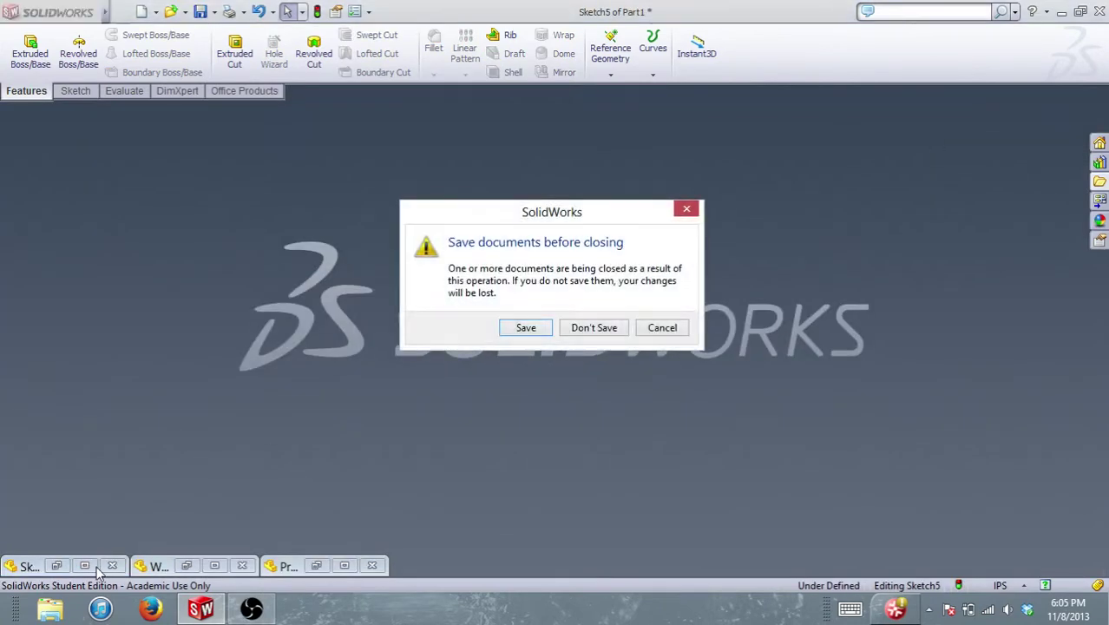
{"action": "left_click", "coordinate": [684, 332]}
{"action": "left_click", "coordinate": [83, 566]}
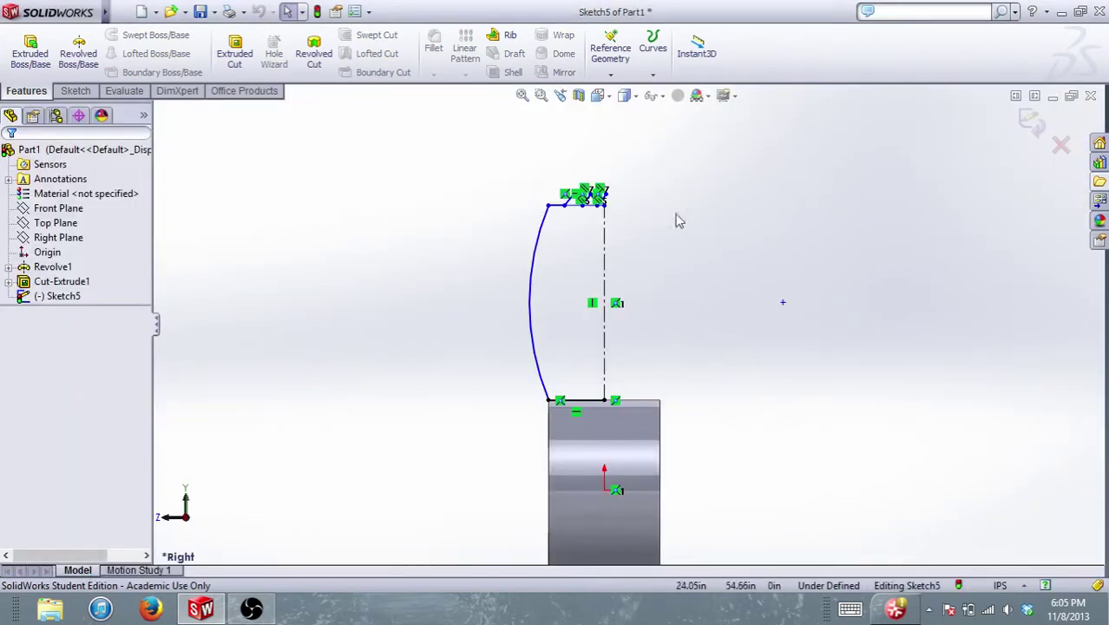
- Try to move the arc's upper endpoint onto the base of the first tread tooth, and undo the move
{"action": "scroll", "coordinate": [607, 224], "scroll_direction": "up", "scroll_amount": 3}
{"action": "scroll", "coordinate": [624, 397], "scroll_direction": "down", "scroll_amount": 6}
{"action": "scroll", "coordinate": [623, 396], "scroll_direction": "down", "scroll_amount": 5}
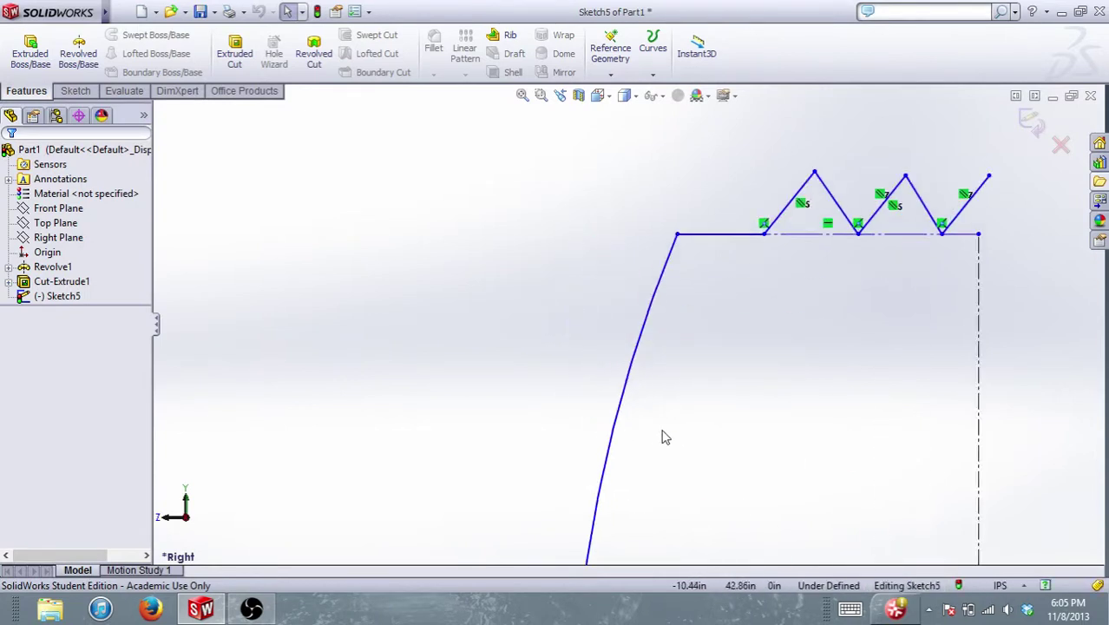
{"action": "left_click", "coordinate": [75, 91]}
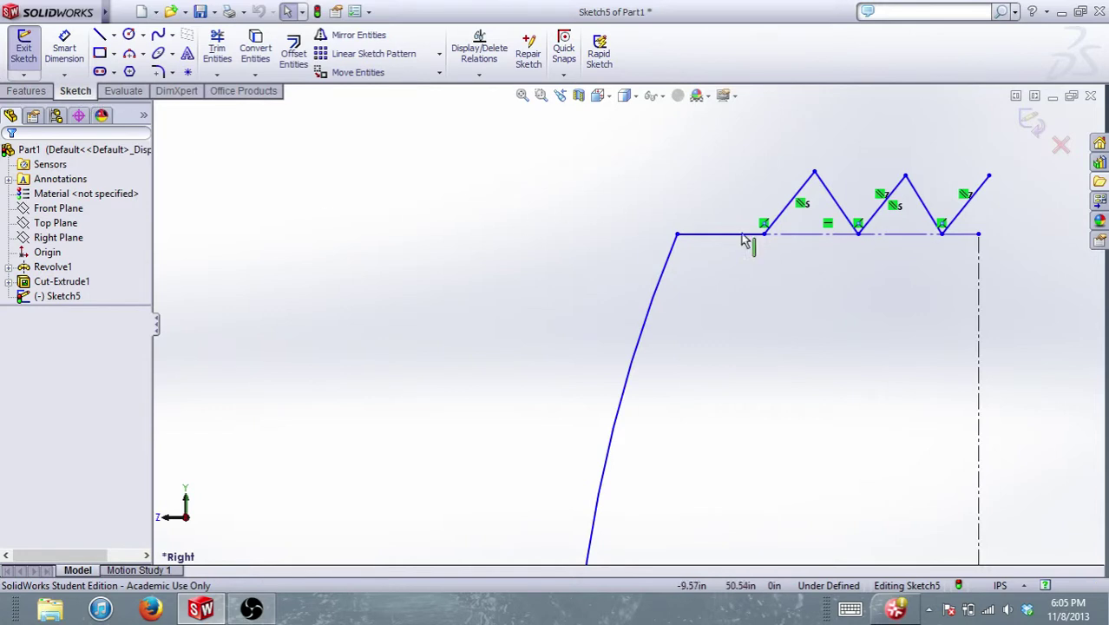
{"action": "left_click", "coordinate": [678, 235]}
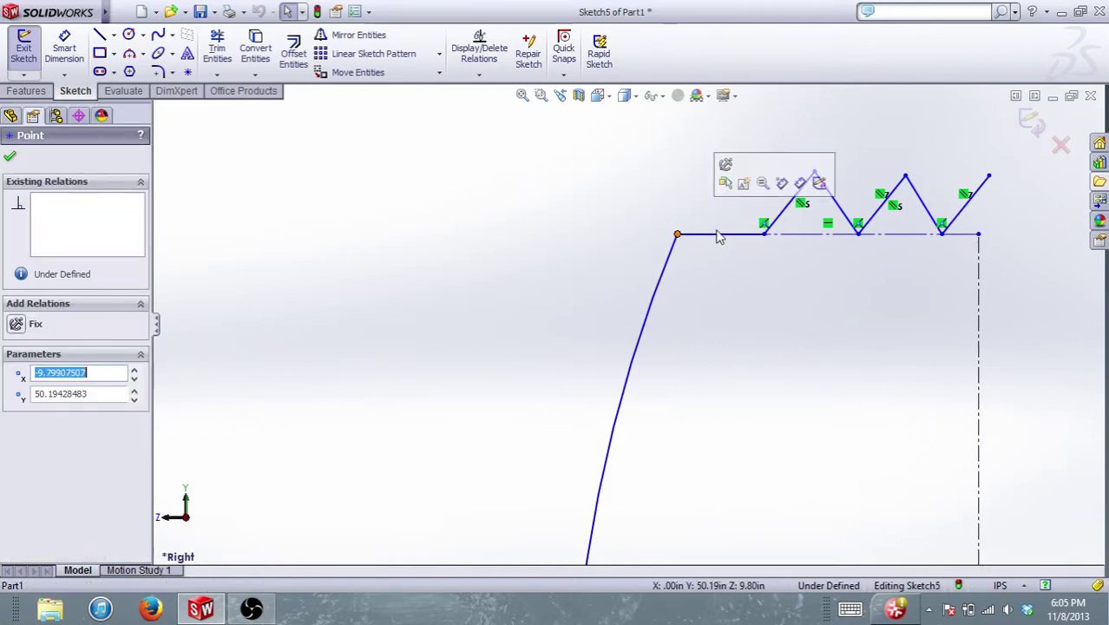
{"action": "left_click", "coordinate": [718, 235]}
{"action": "key", "text": "Escape"}
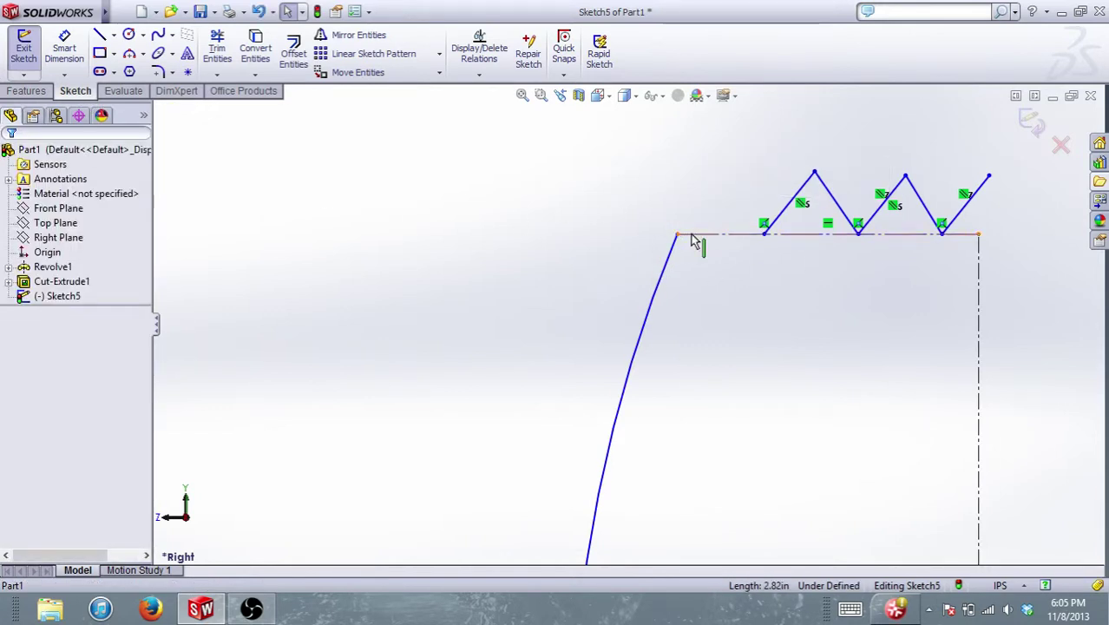
{"action": "left_click_drag", "start_coordinate": [679, 240], "coordinate": [765, 242]}
{"action": "scroll", "coordinate": [769, 335], "scroll_direction": "up", "scroll_amount": 5}
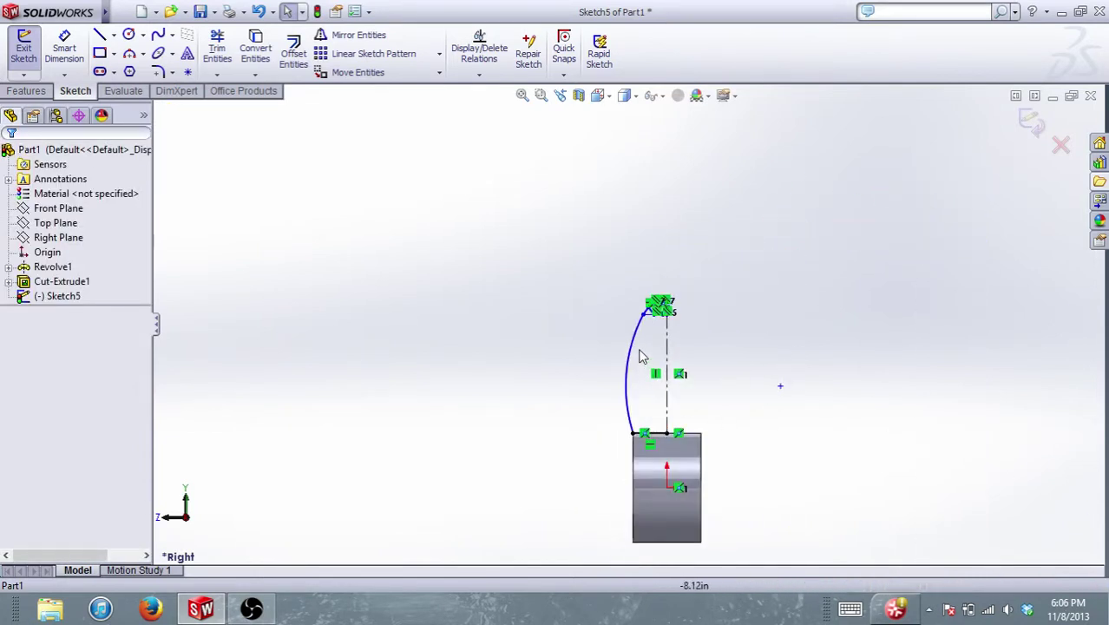
{"action": "scroll", "coordinate": [640, 348], "scroll_direction": "down", "scroll_amount": 3}
{"action": "key", "text": "ctrl+z"}
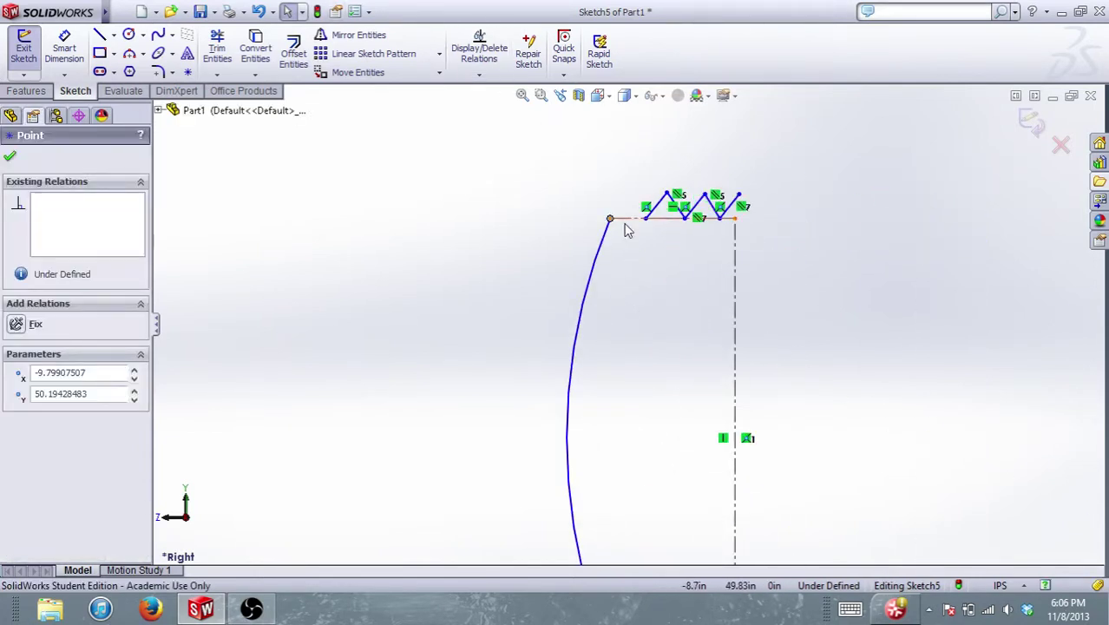
- Round the corner between the side arc and the short flat segment with a 3.60 in sketch fillet
{"action": "left_click", "coordinate": [623, 215]}
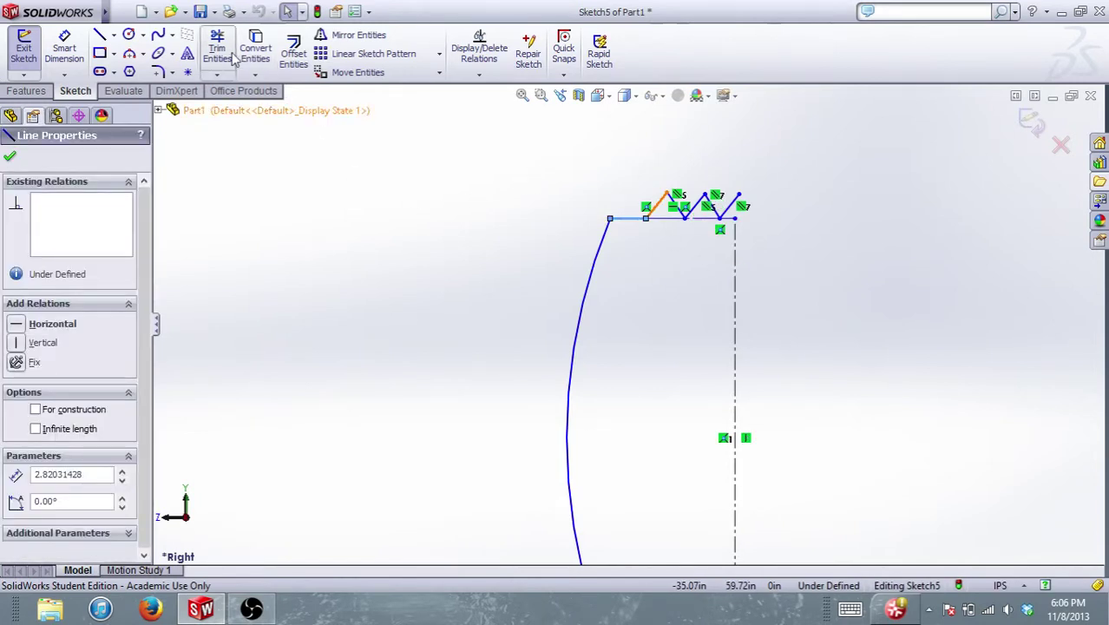
{"action": "left_click", "coordinate": [160, 71]}
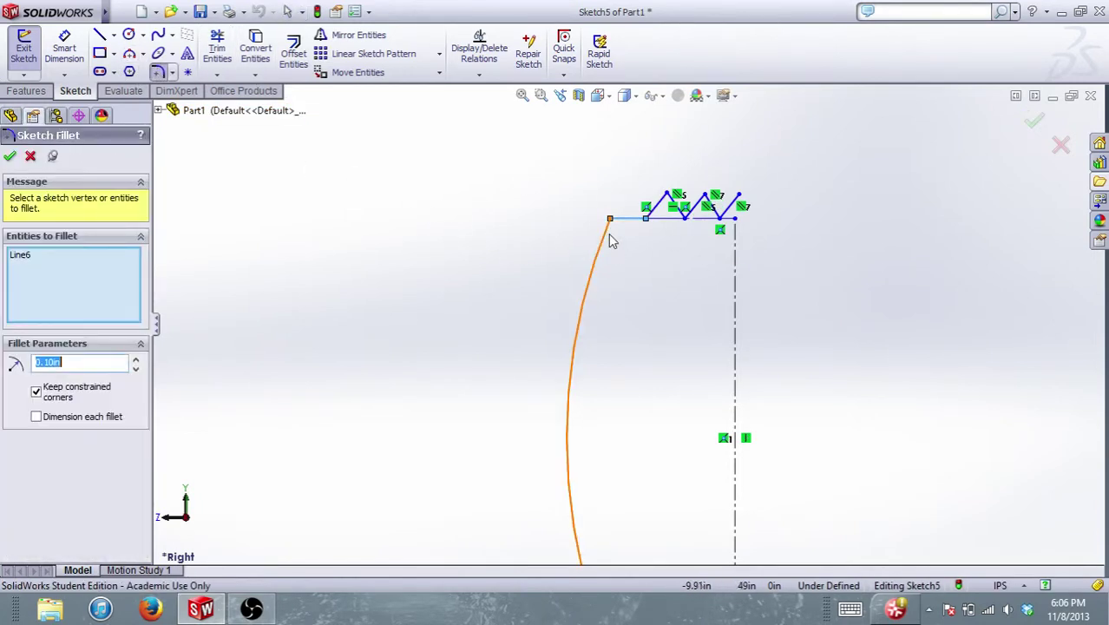
{"action": "left_click", "coordinate": [624, 223]}
{"action": "left_click", "coordinate": [624, 227]}
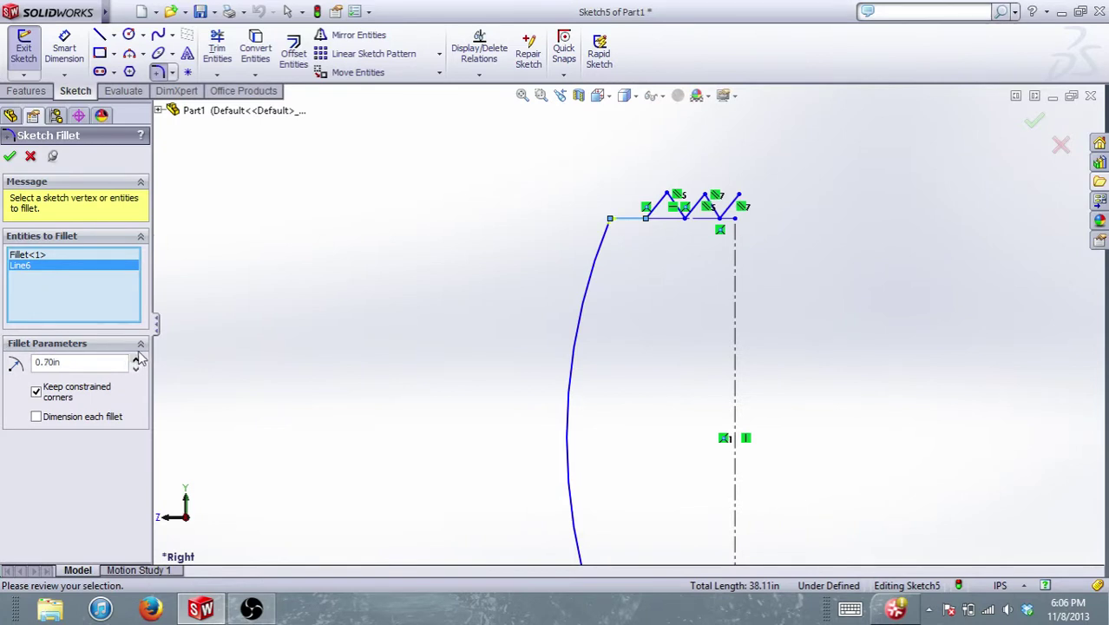
{"action": "scroll", "coordinate": [656, 223], "scroll_direction": "down", "scroll_amount": 8}
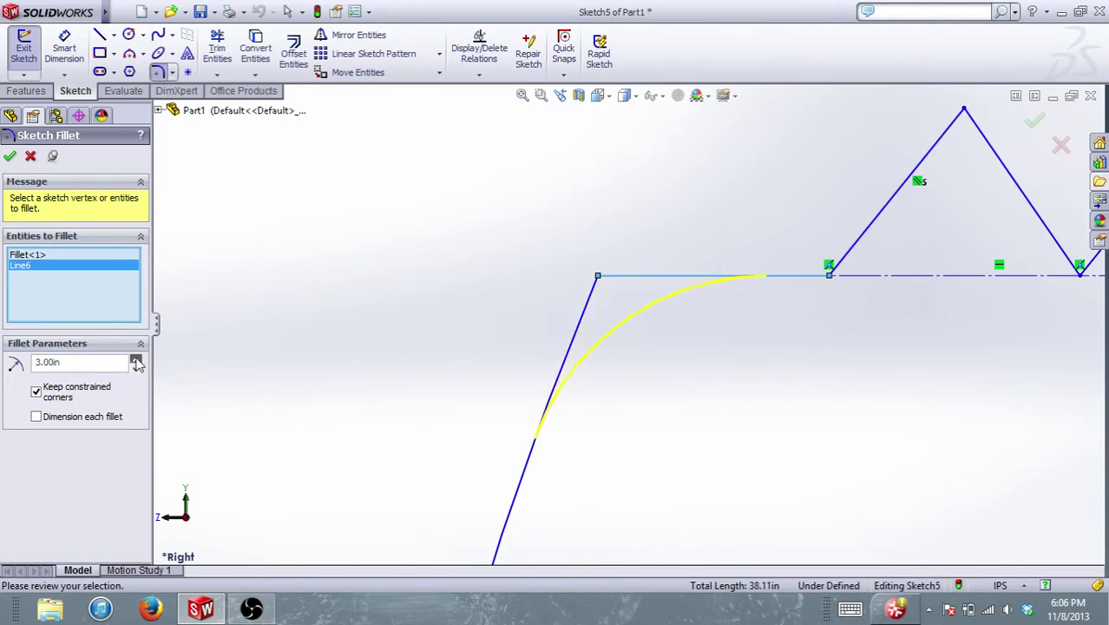
{"action": "left_click", "coordinate": [1033, 120]}
{"action": "scroll", "coordinate": [718, 421], "scroll_direction": "up", "scroll_amount": 10}
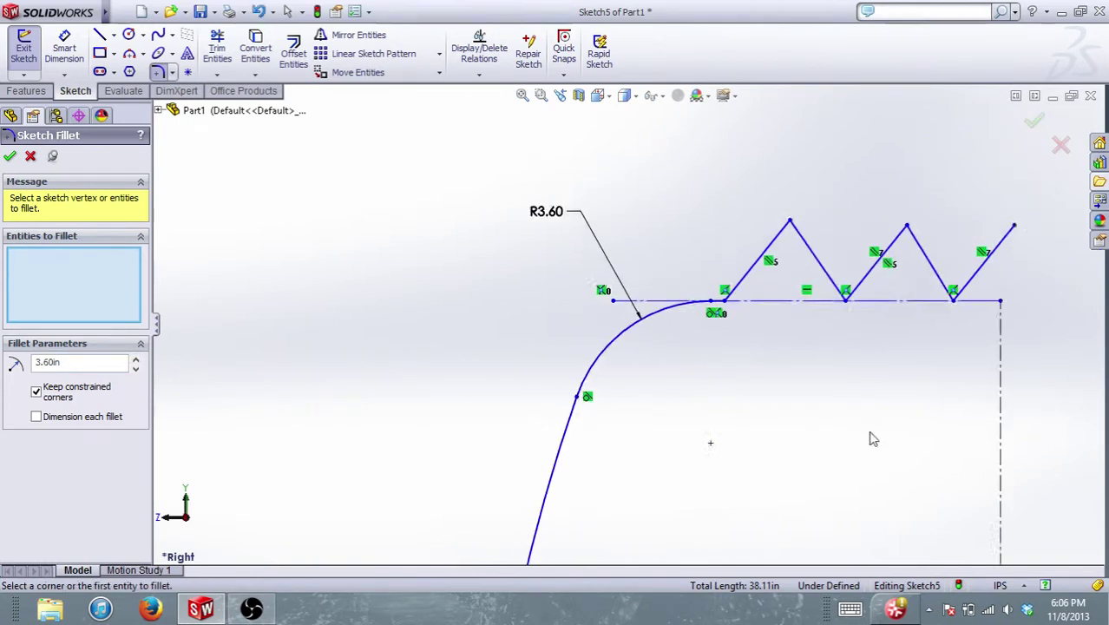
{"action": "scroll", "coordinate": [679, 422], "scroll_direction": "up", "scroll_amount": 1}
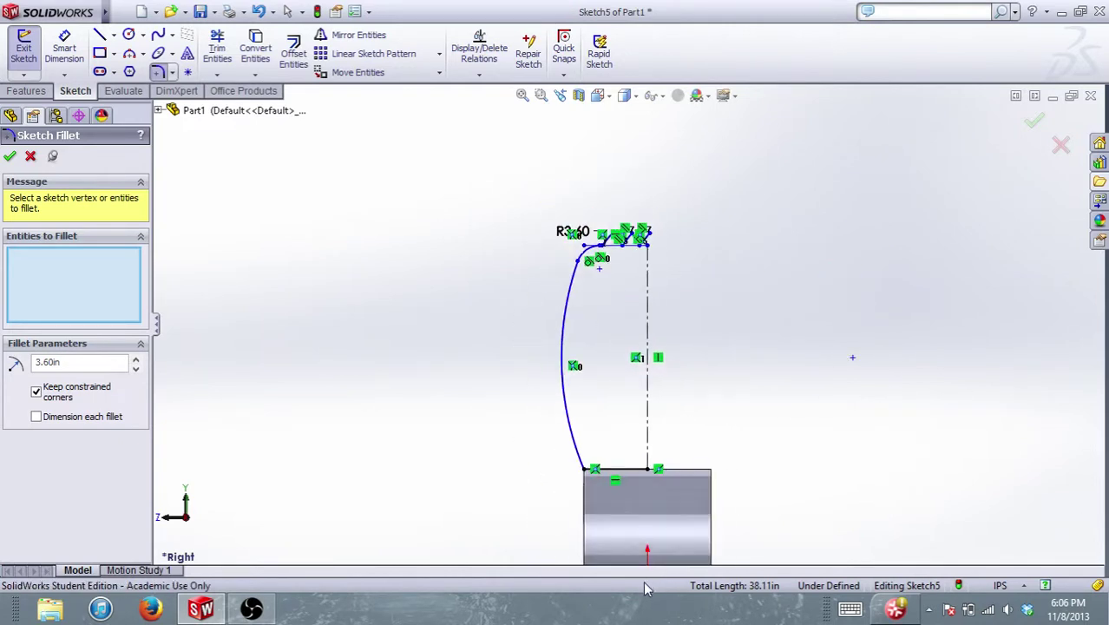
{"action": "left_click", "coordinate": [649, 265]}
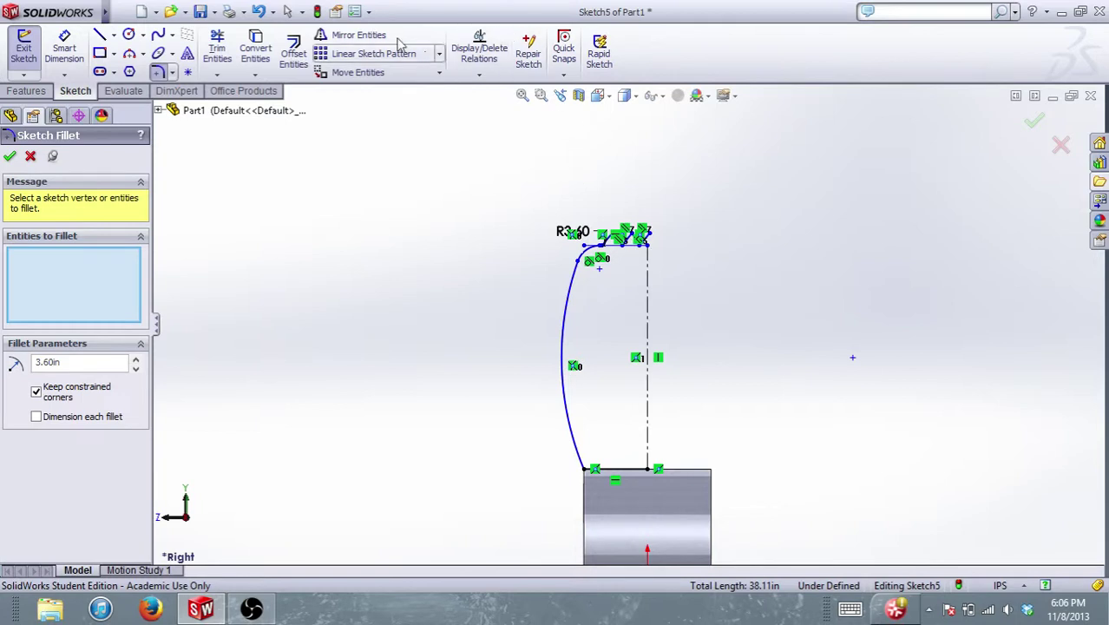
{"action": "left_click", "coordinate": [10, 156]}
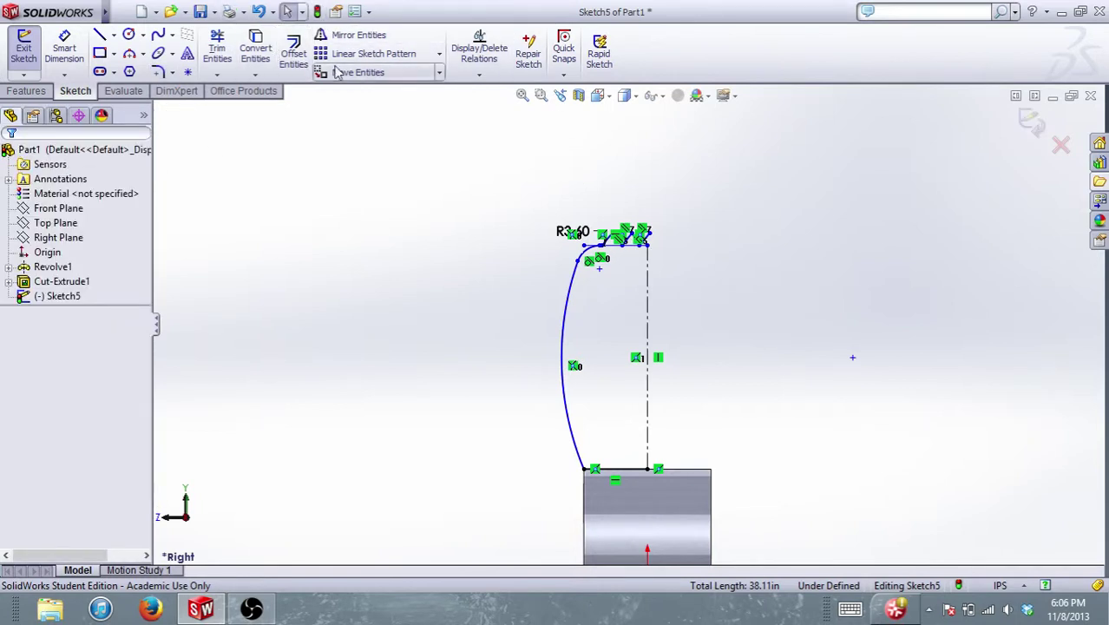
- Mirror all the entities of the half tire profile about its vertical centerline, keeping the originals
{"action": "left_click", "coordinate": [351, 35]}
{"action": "left_click_drag", "start_coordinate": [529, 185], "coordinate": [862, 618]}
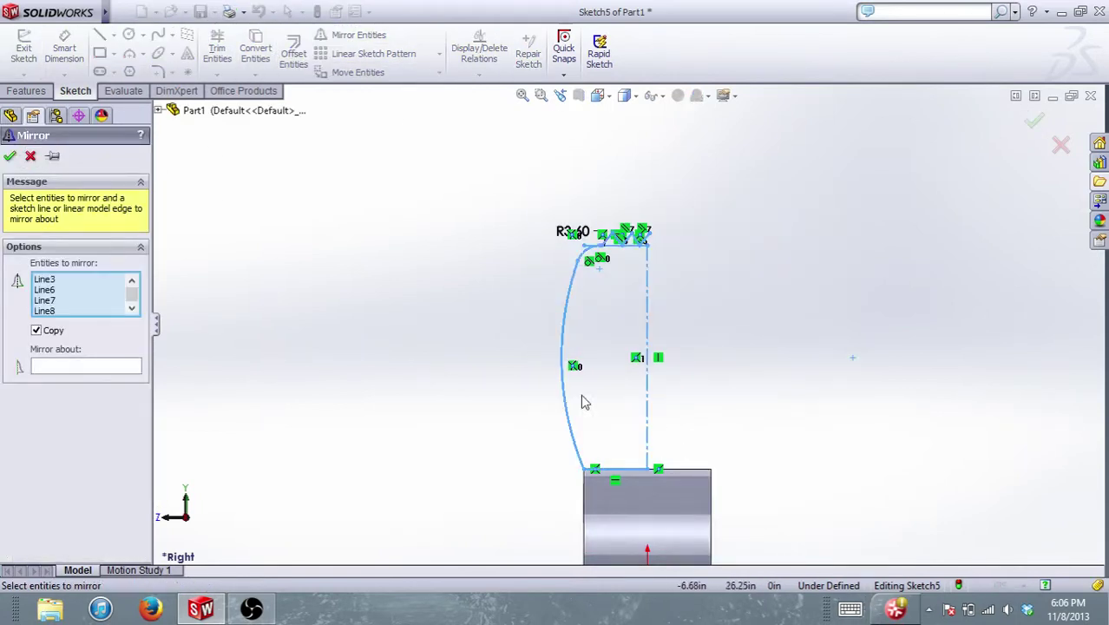
{"action": "left_click", "coordinate": [83, 367]}
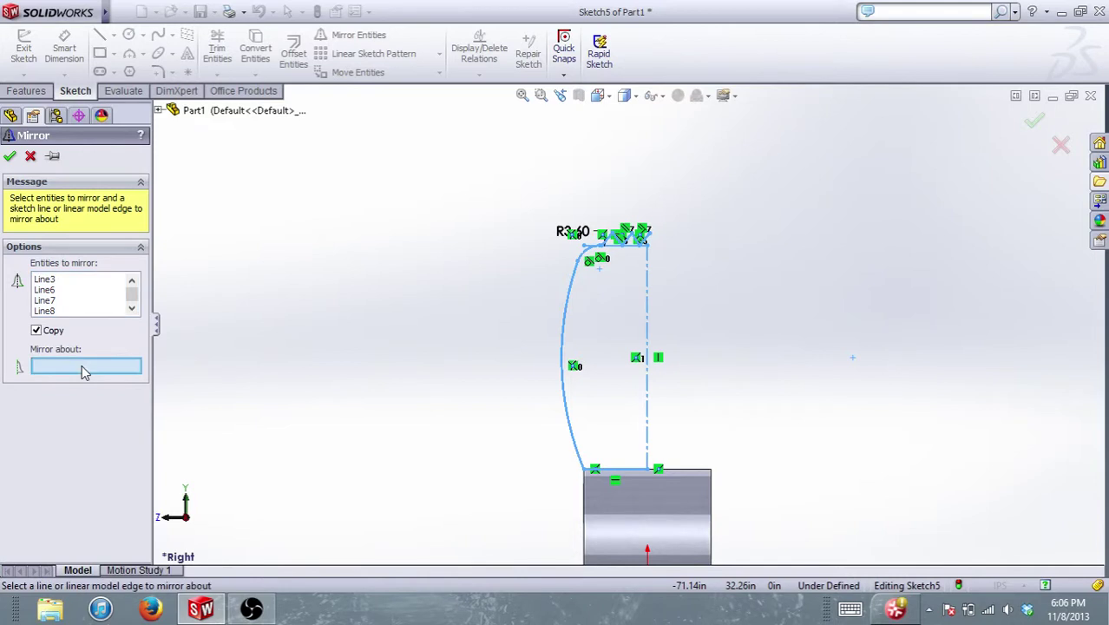
{"action": "left_click", "coordinate": [647, 388]}
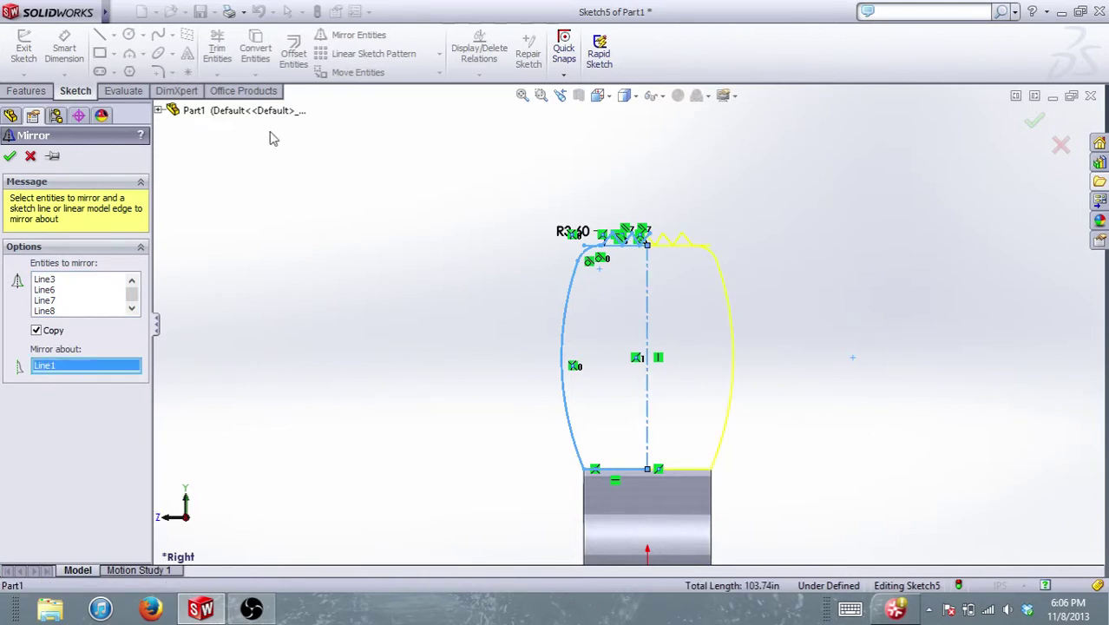
{"action": "left_click", "coordinate": [10, 155]}
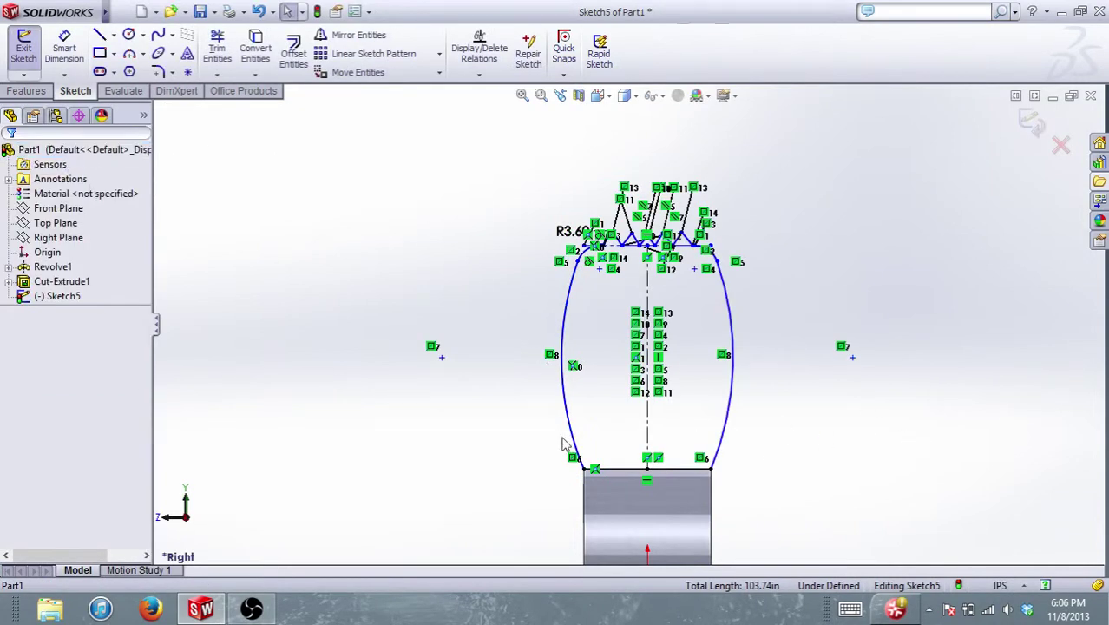
- Power trim the crossing line ends above the middle tread tooth and shift its peak to about X 0.10, Y 51.77 in
{"action": "scroll", "coordinate": [674, 227], "scroll_direction": "down", "scroll_amount": 10}
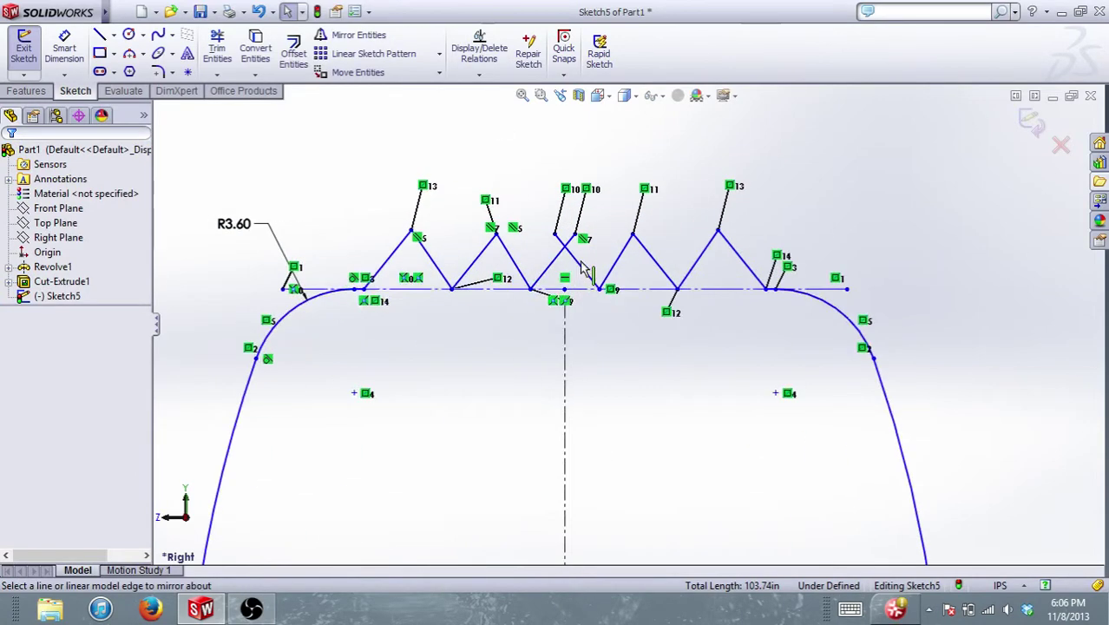
{"action": "scroll", "coordinate": [572, 256], "scroll_direction": "down", "scroll_amount": 2}
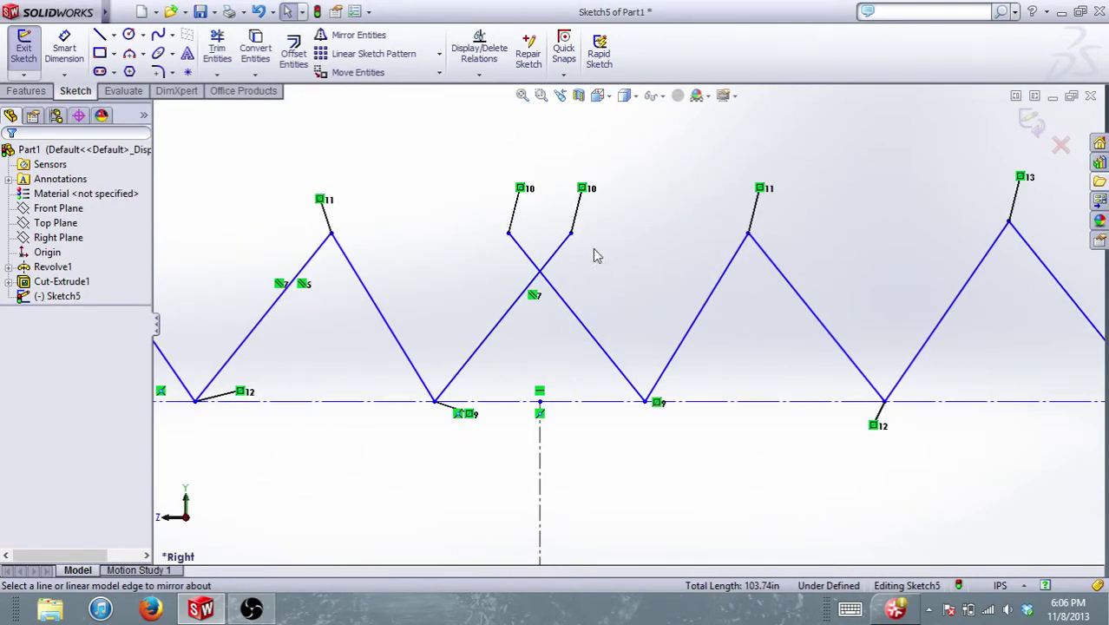
{"action": "left_click", "coordinate": [217, 48]}
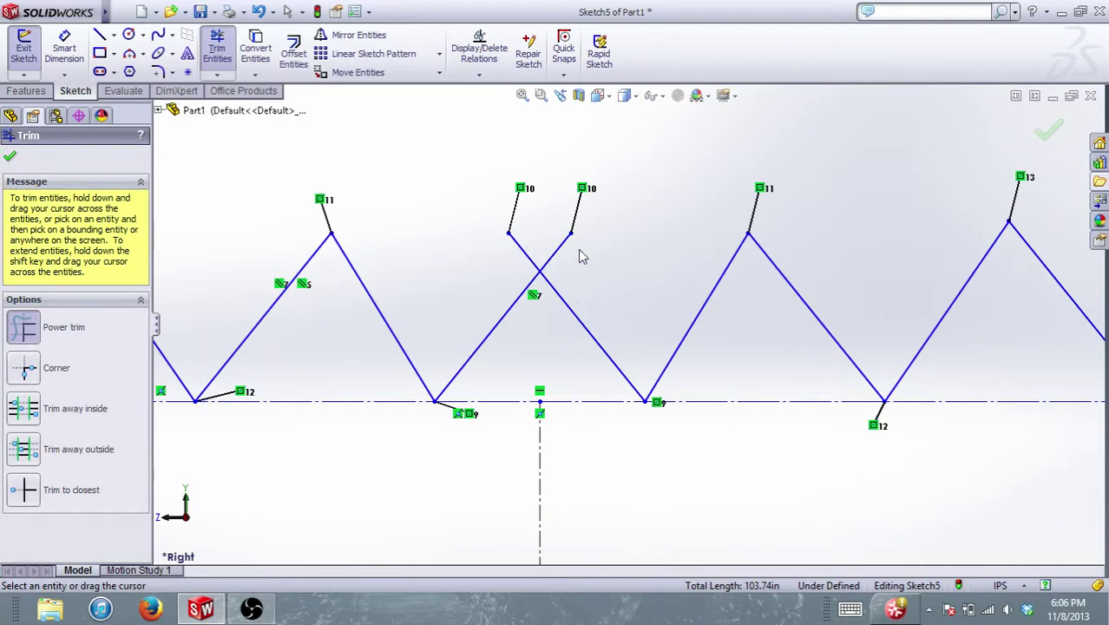
{"action": "left_click_drag", "start_coordinate": [580, 252], "coordinate": [504, 246]}
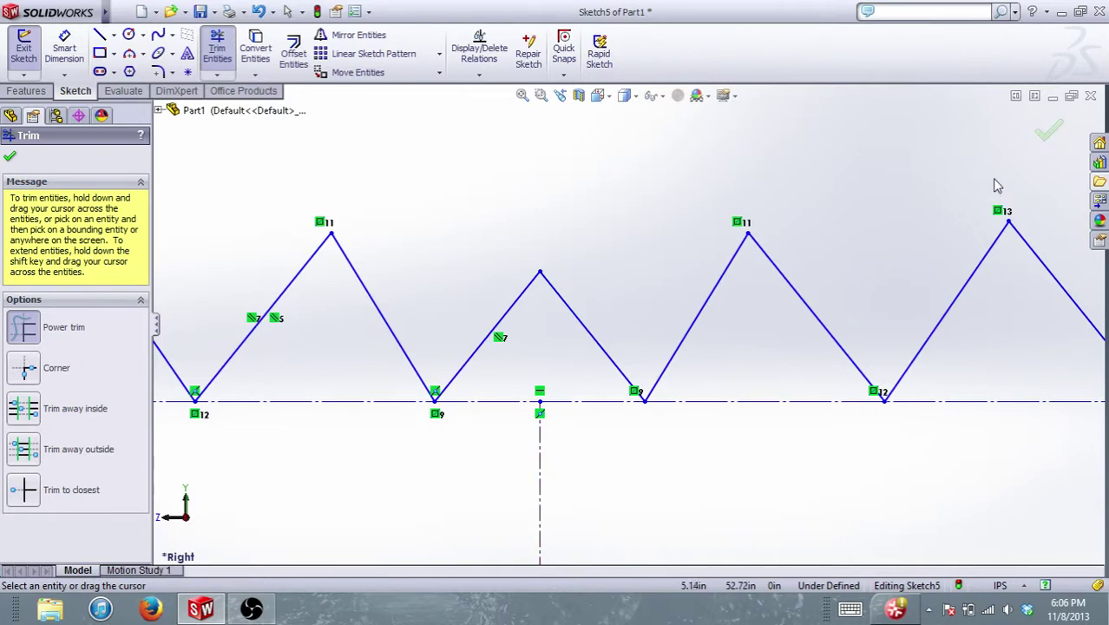
{"action": "left_click", "coordinate": [1047, 130]}
{"action": "mouse_move", "coordinate": [543, 274]}
{"action": "left_mouse_down"}
{"action": "mouse_move", "coordinate": [545, 241]}
{"action": "mouse_move", "coordinate": [548, 265]}
{"action": "left_mouse_up"}
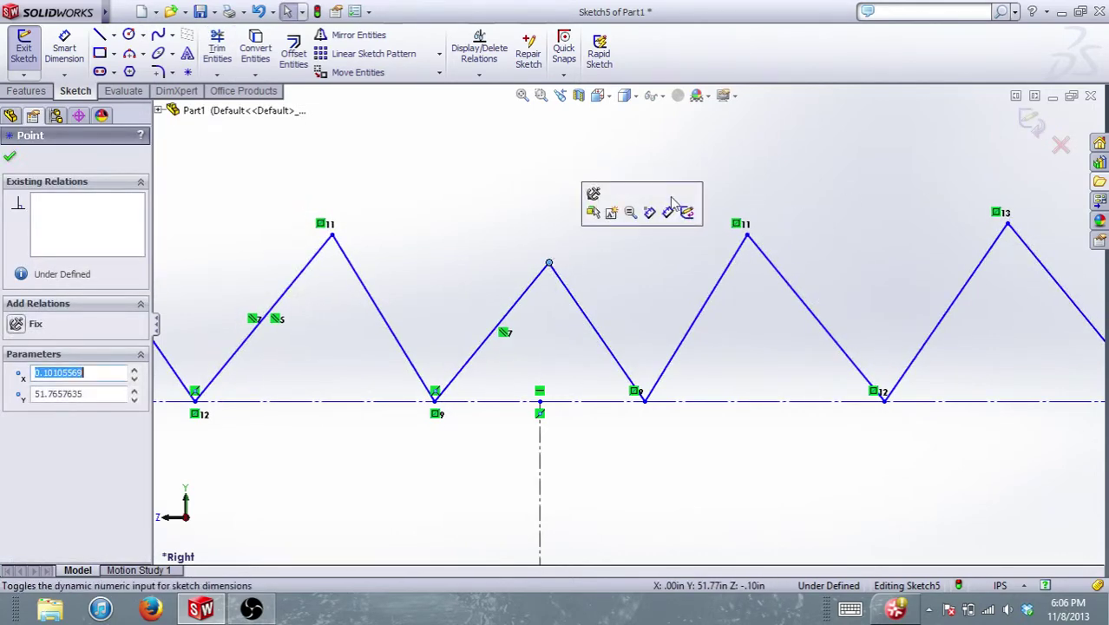
- Finish the tire profile sketch to start its Revolve, and turn on the display of temporary axes
{"action": "scroll", "coordinate": [644, 246], "scroll_direction": "up", "scroll_amount": 8}
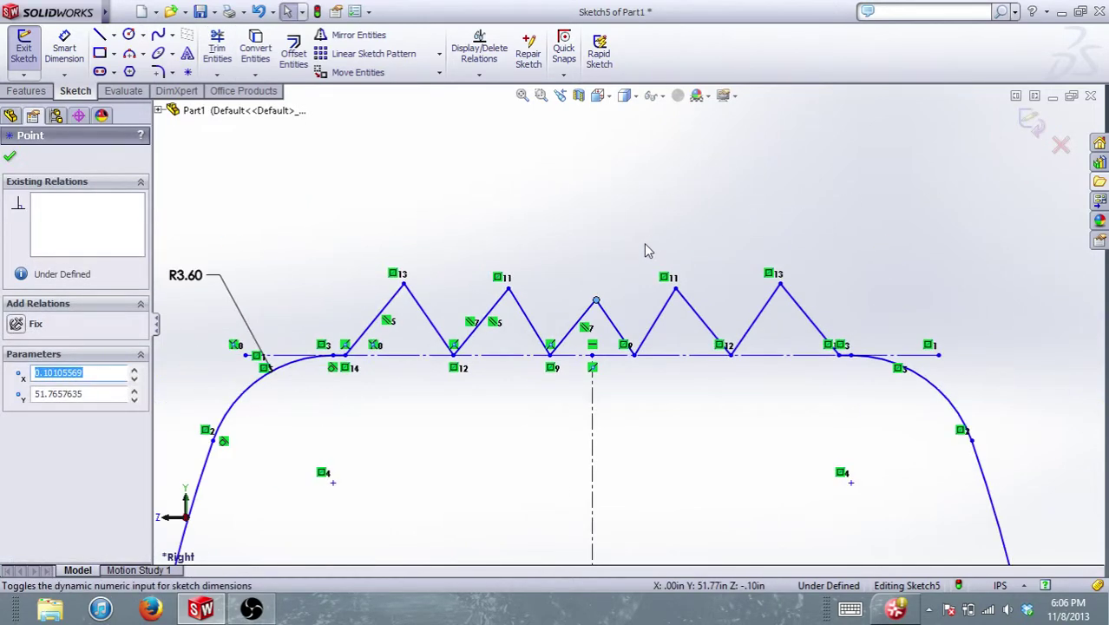
{"action": "left_click", "coordinate": [1034, 127]}
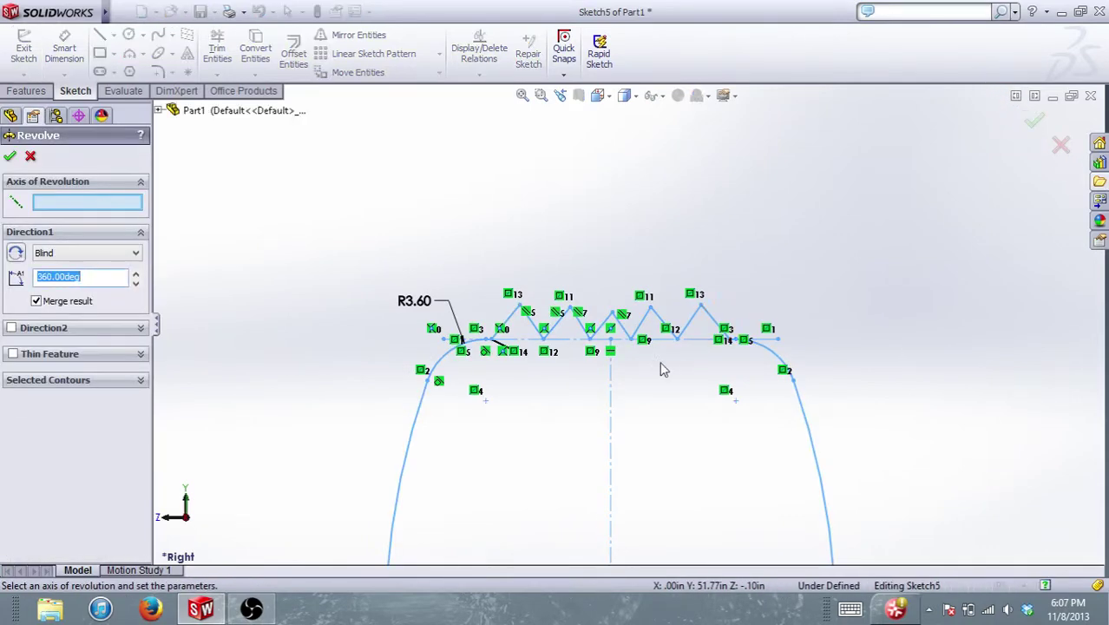
{"action": "scroll", "coordinate": [527, 371], "scroll_direction": "up", "scroll_amount": 7}
{"action": "mouse_move", "coordinate": [548, 355]}
{"action": "middle_mouse_down"}
{"action": "mouse_move", "coordinate": [583, 360]}
{"action": "mouse_move", "coordinate": [635, 411]}
{"action": "middle_mouse_up"}
{"action": "scroll", "coordinate": [637, 414], "scroll_direction": "up", "scroll_amount": 2}
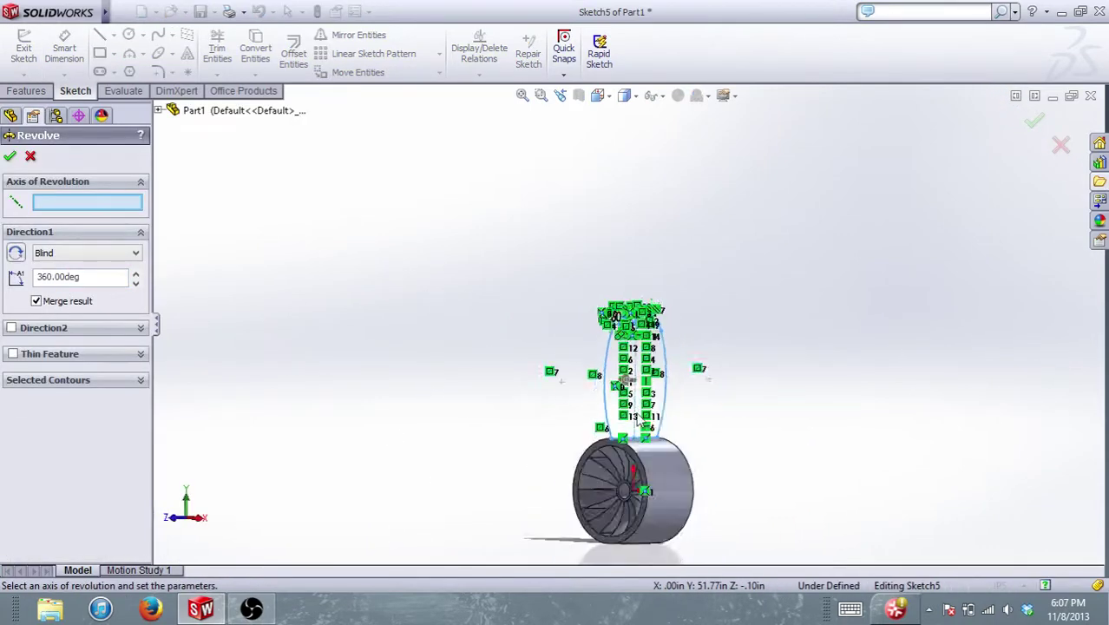
{"action": "scroll", "coordinate": [647, 408], "scroll_direction": "up", "scroll_amount": 3}
{"action": "scroll", "coordinate": [607, 453], "scroll_direction": "down", "scroll_amount": 6}
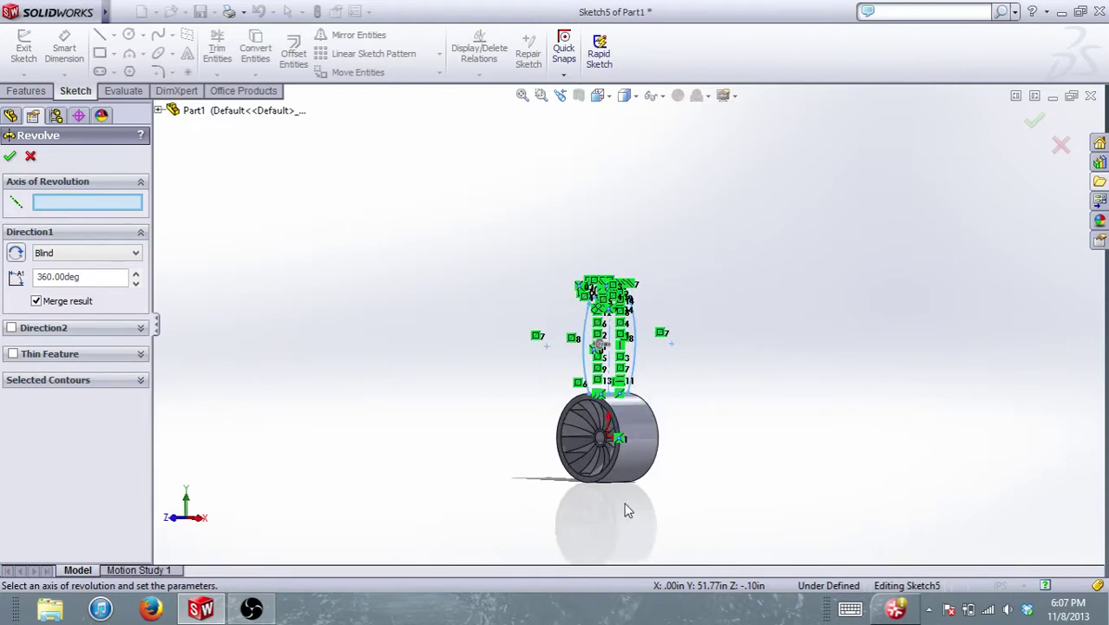
{"action": "scroll", "coordinate": [584, 287], "scroll_direction": "up", "scroll_amount": 5}
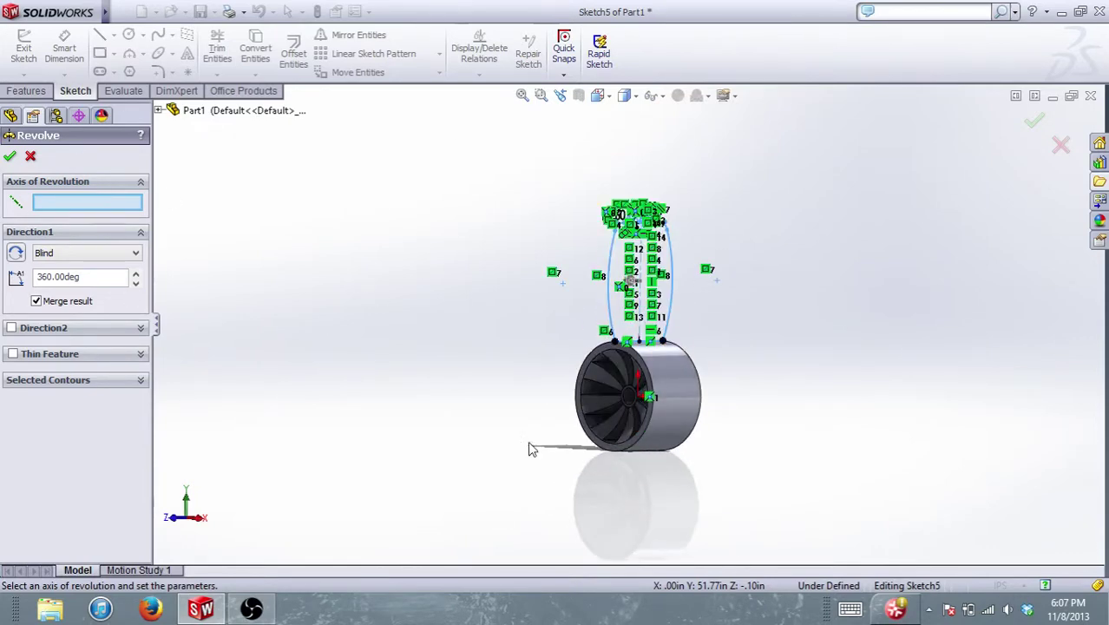
{"action": "scroll", "coordinate": [632, 416], "scroll_direction": "down", "scroll_amount": 5}
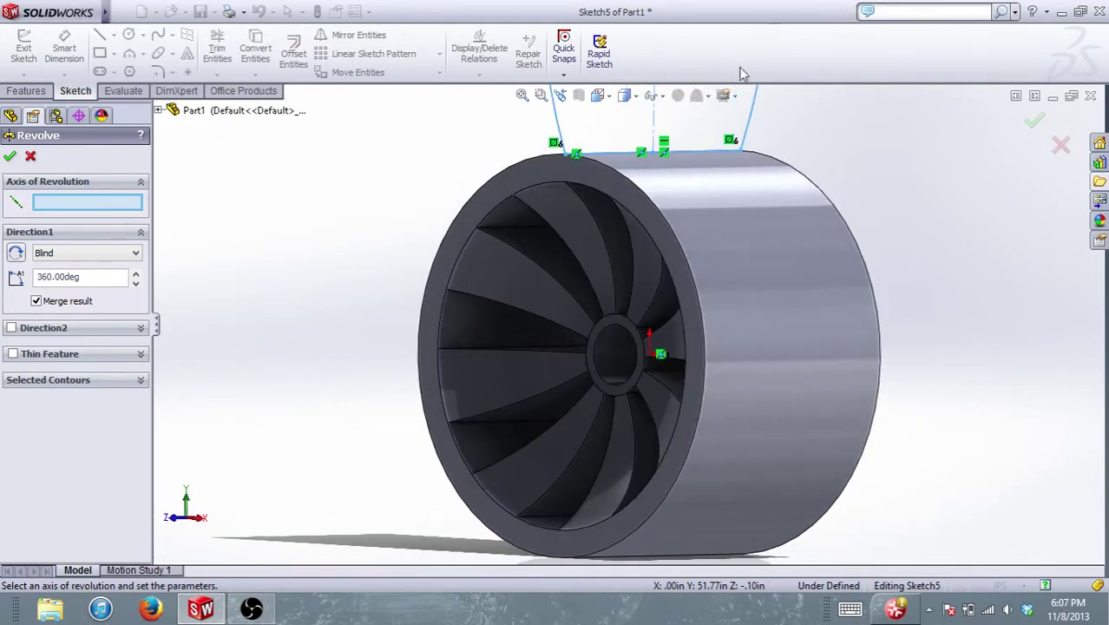
{"action": "left_click", "coordinate": [661, 96]}
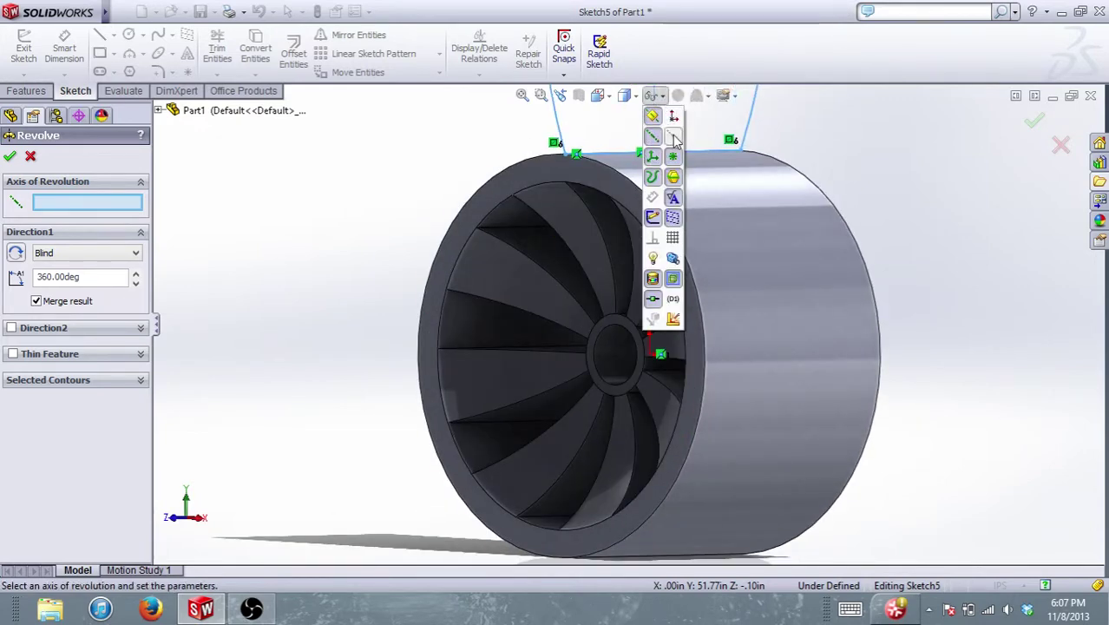
{"action": "left_click", "coordinate": [673, 136]}
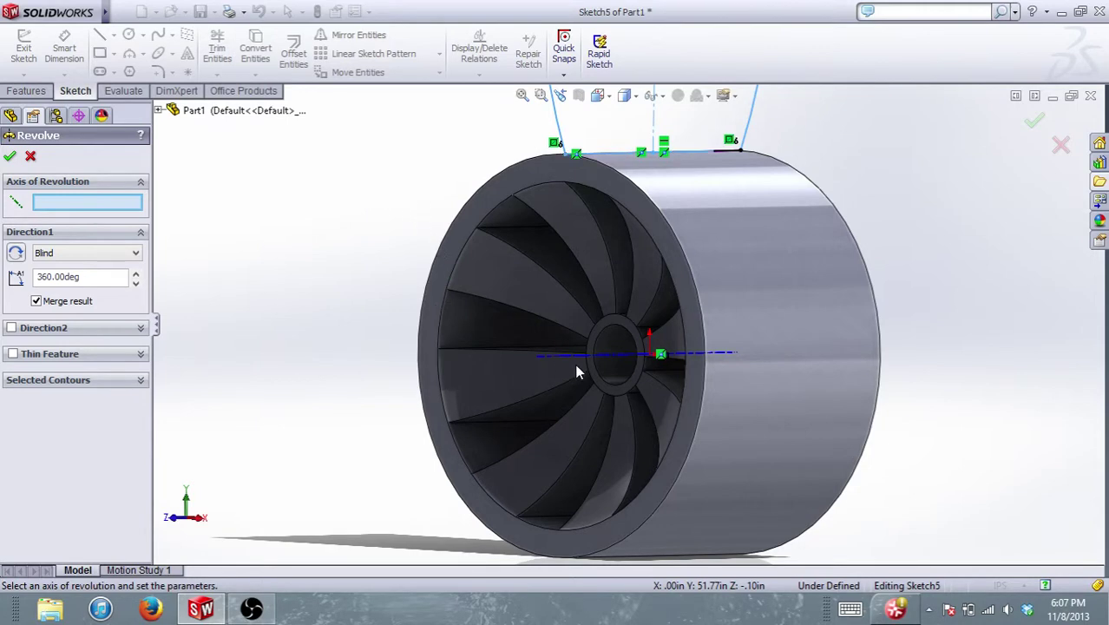
- Revolve the tire profile 360 degrees about the wheel hub's temporary axis, with the result merged, and inspect the tire and spokes
{"action": "left_click", "coordinate": [602, 355]}
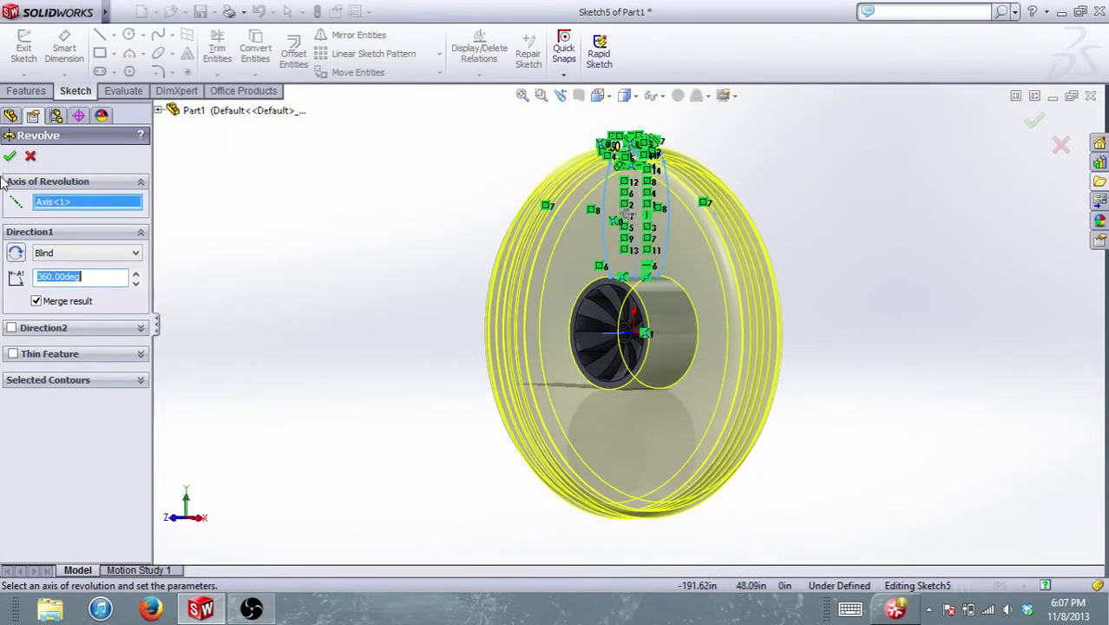
{"action": "left_click", "coordinate": [9, 157]}
{"action": "middle_click_drag", "start_coordinate": [736, 317], "coordinate": [641, 284]}
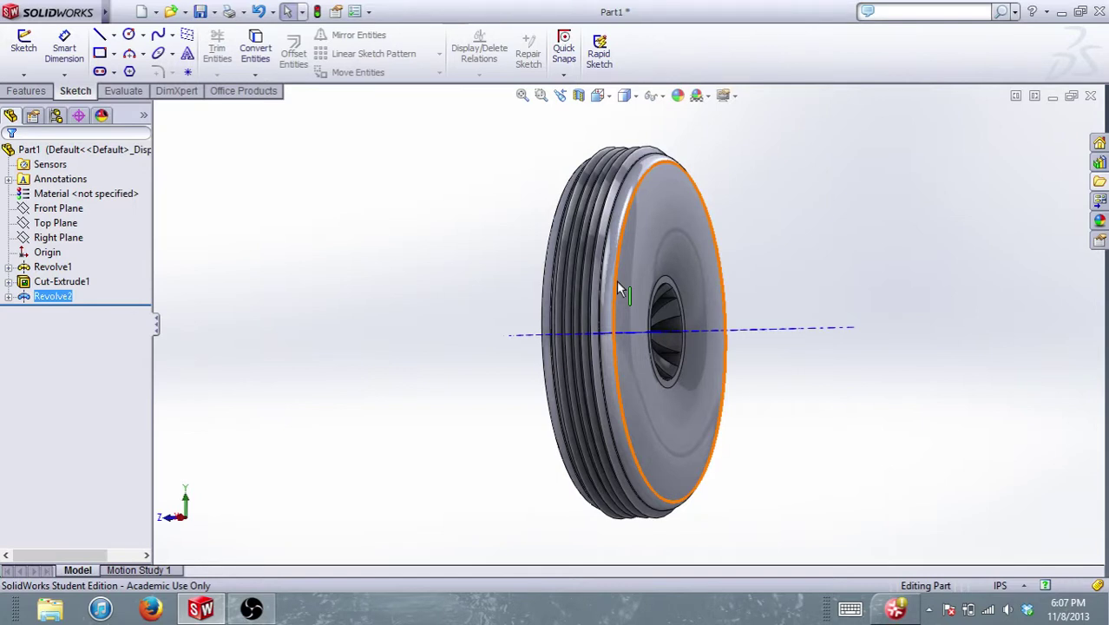
{"action": "scroll", "coordinate": [672, 305], "scroll_direction": "down", "scroll_amount": 5}
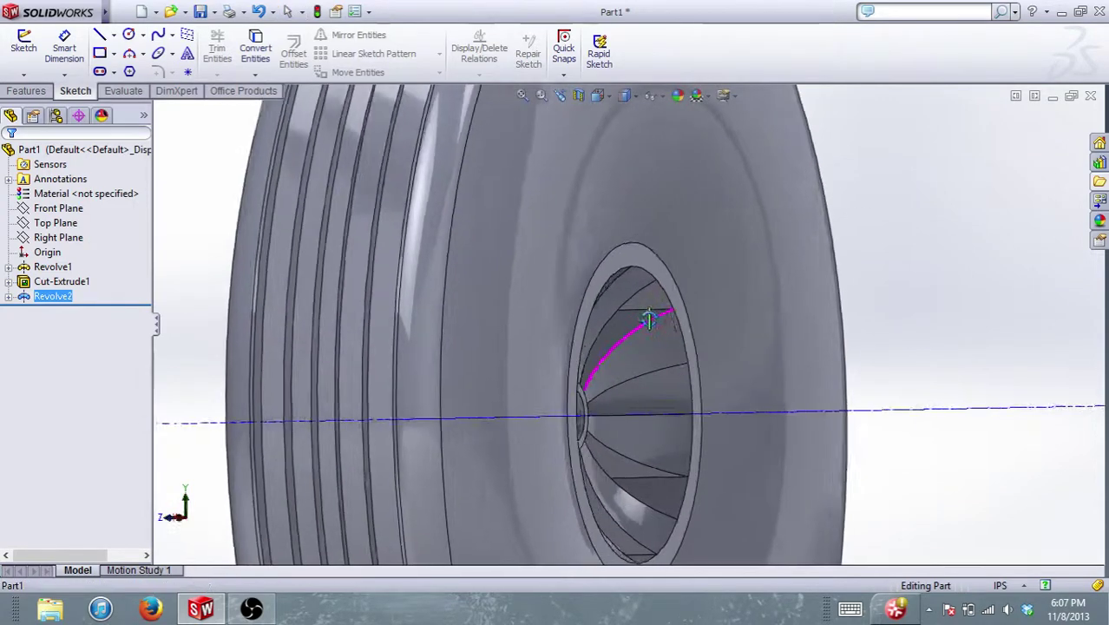
{"action": "middle_click_drag", "start_coordinate": [649, 319], "coordinate": [578, 314]}
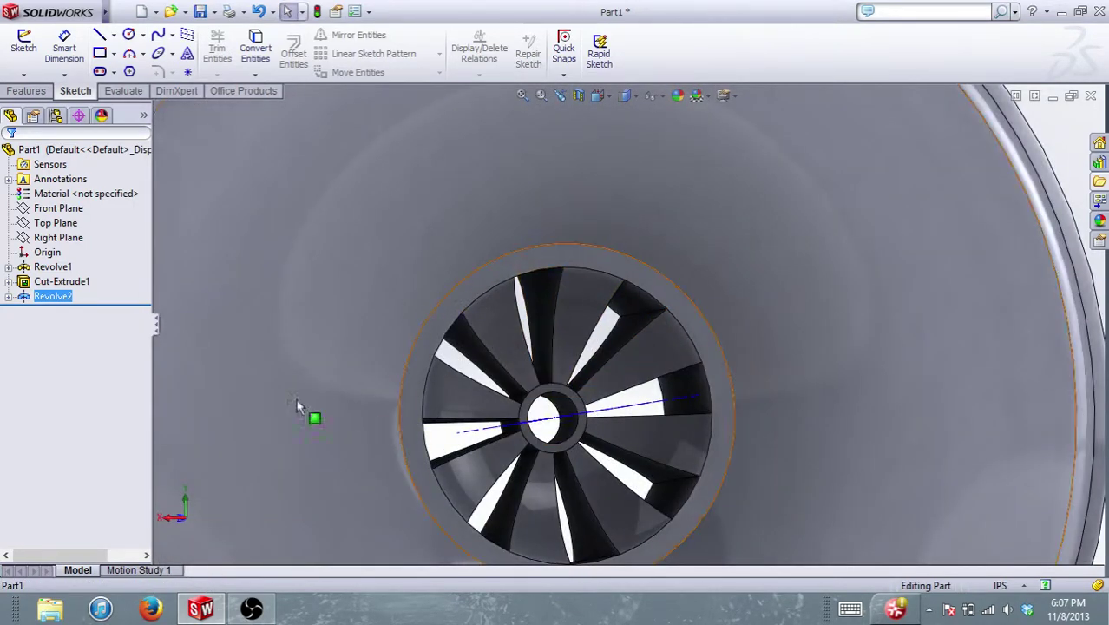